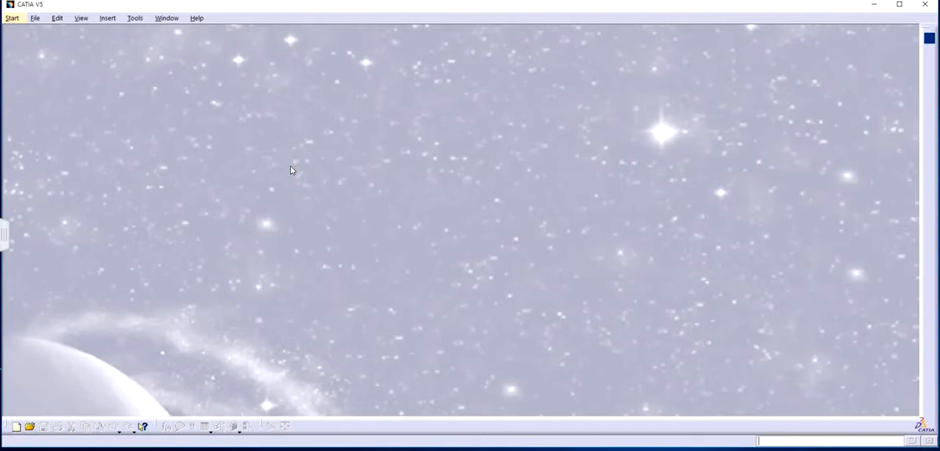
pyautogui.click(35, 18)
pyautogui.click(44, 56)
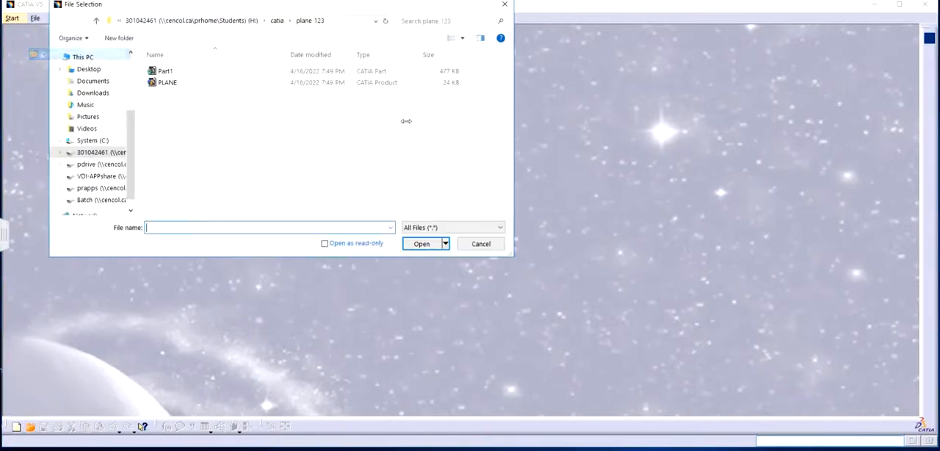
pyautogui.click(278, 22)
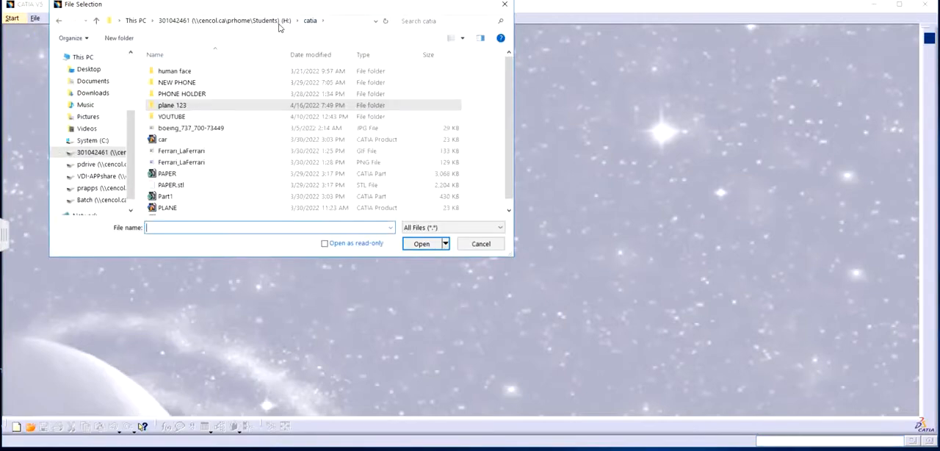
pyautogui.doubleClick(202, 74)
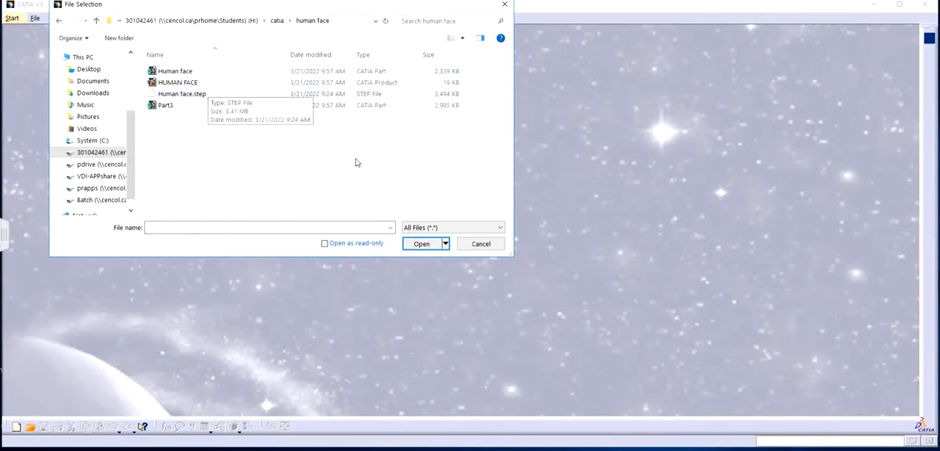
pyautogui.click(505, 4)
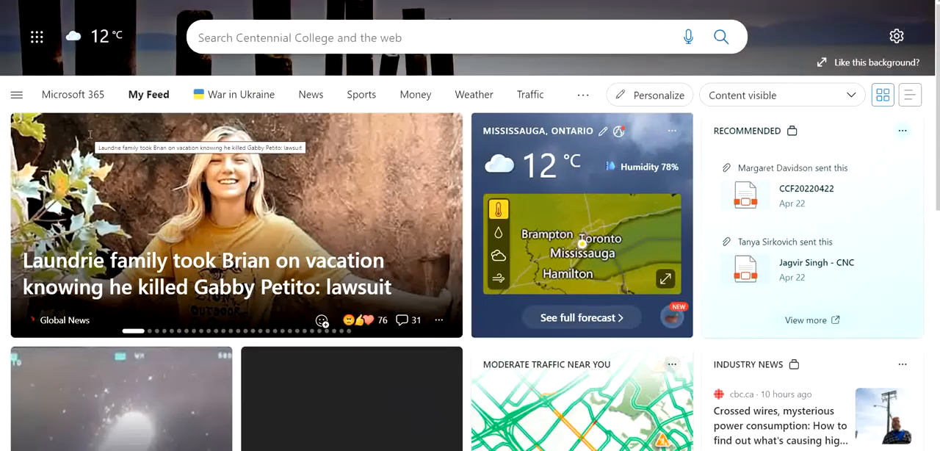
# Switch to the web browser, search for "grabcad", open the GrabCAD site and sign in to the community.
pyautogui.write('grab')
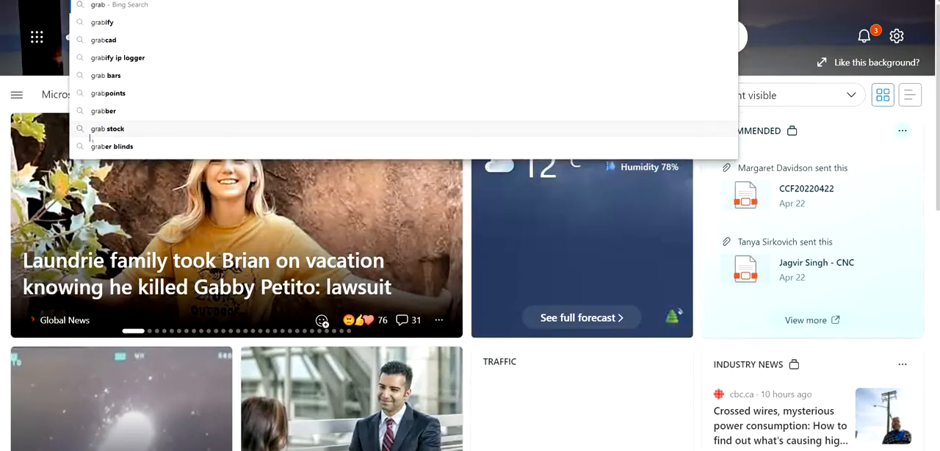
pyautogui.write('cad')
pyautogui.press('Return')
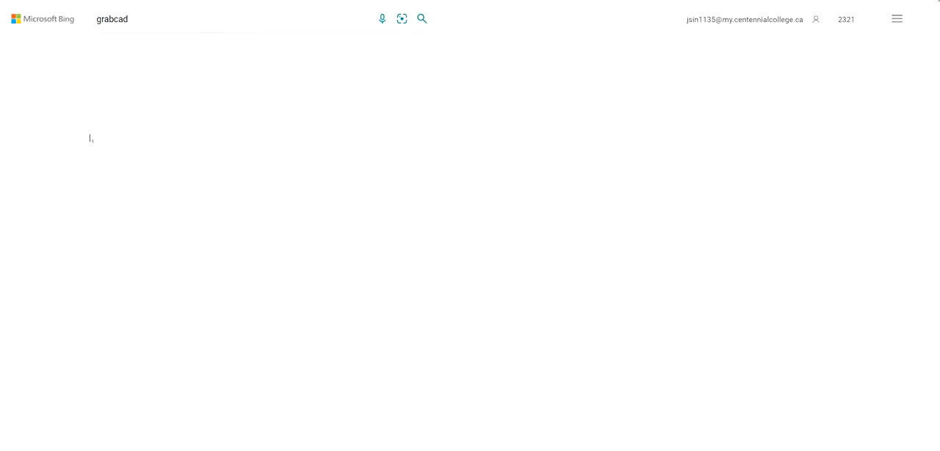
pyautogui.click(225, 95)
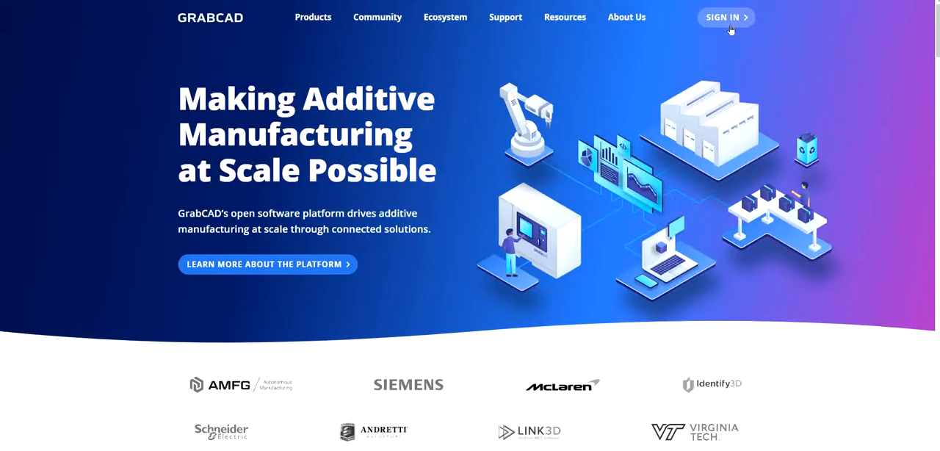
pyautogui.click(730, 26)
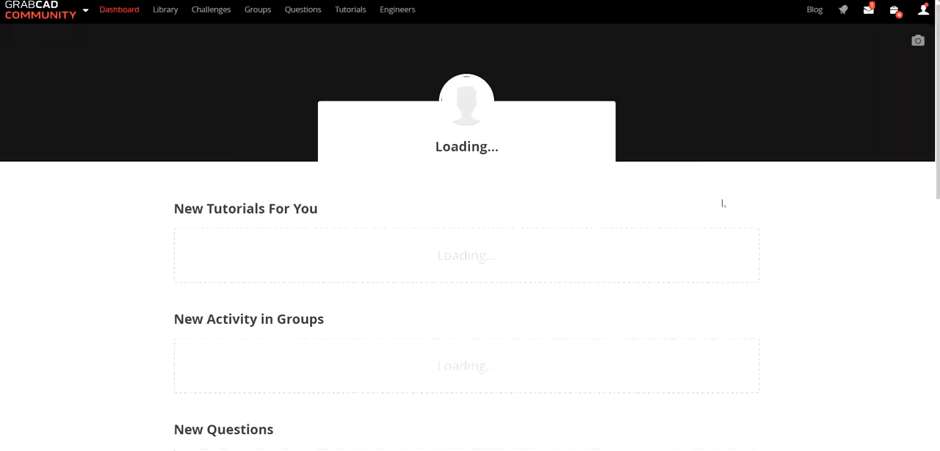
pyautogui.scroll(-6, 691, 225)
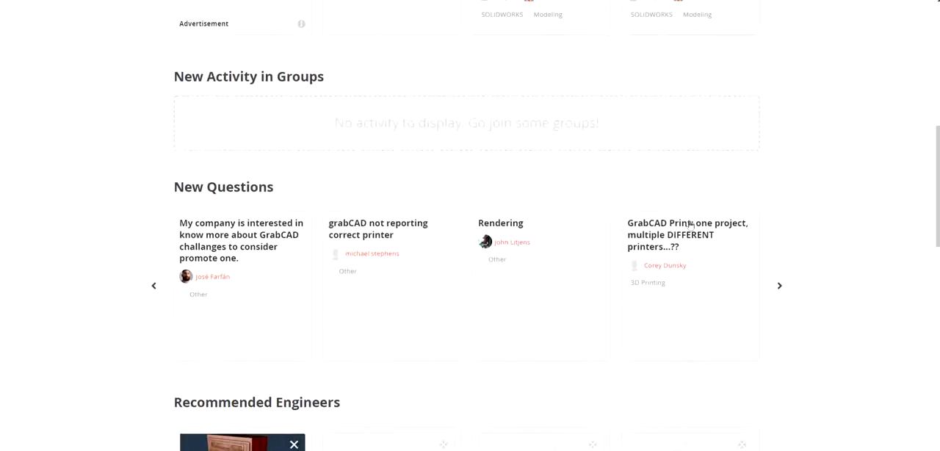
pyautogui.scroll(-5, 687, 227)
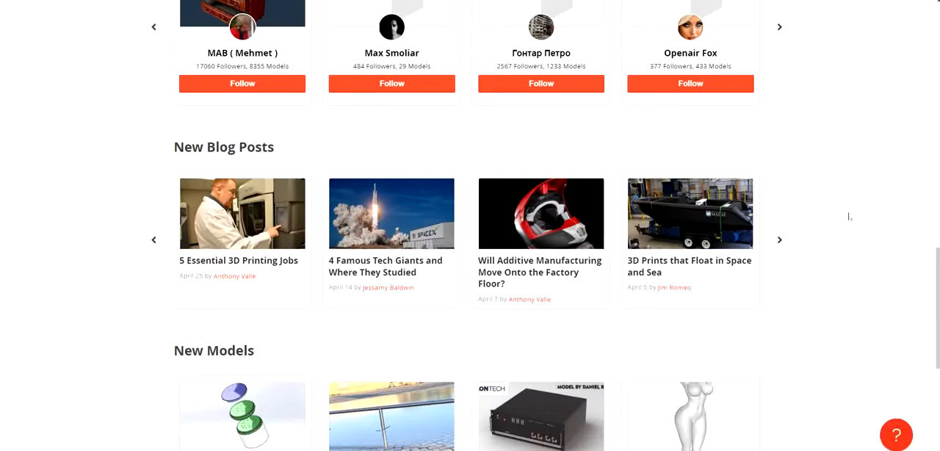
pyautogui.scroll(4, 842, 216)
pyautogui.scroll(-7, 843, 220)
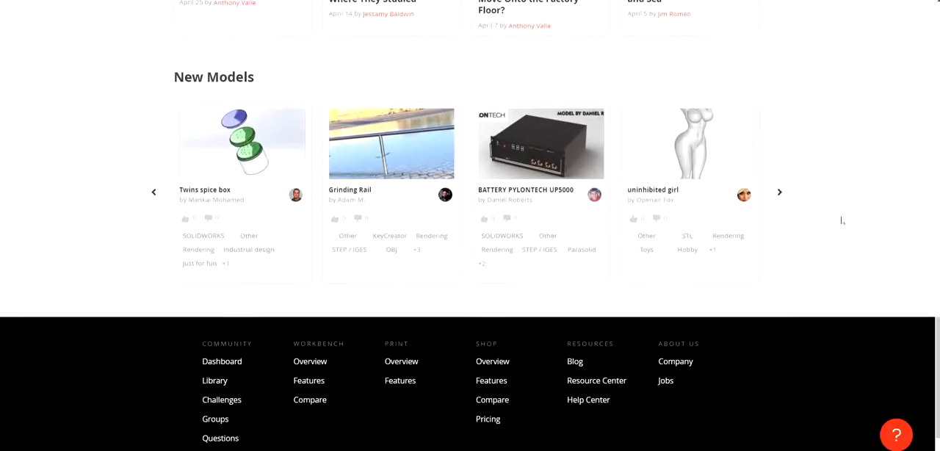
pyautogui.scroll(-1, 842, 220)
pyautogui.scroll(10, 841, 221)
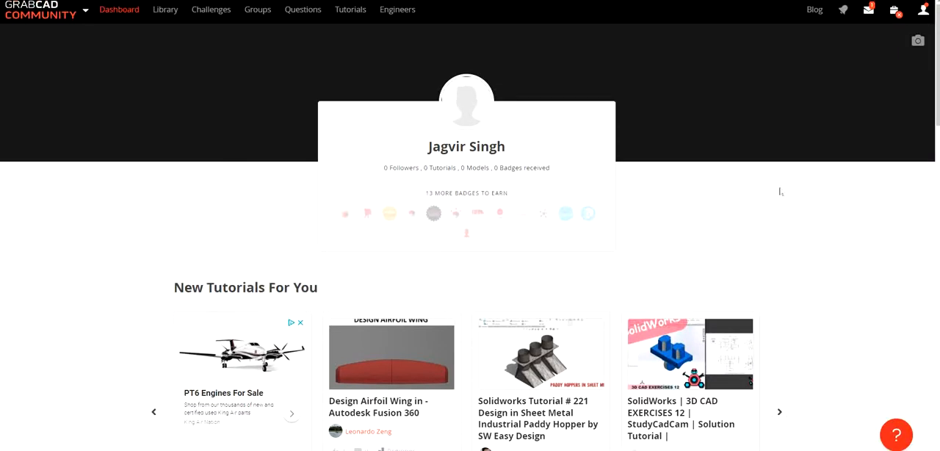
# Search the GrabCAD library for "human face" and examine the file list of the Human face head model.
pyautogui.click(168, 13)
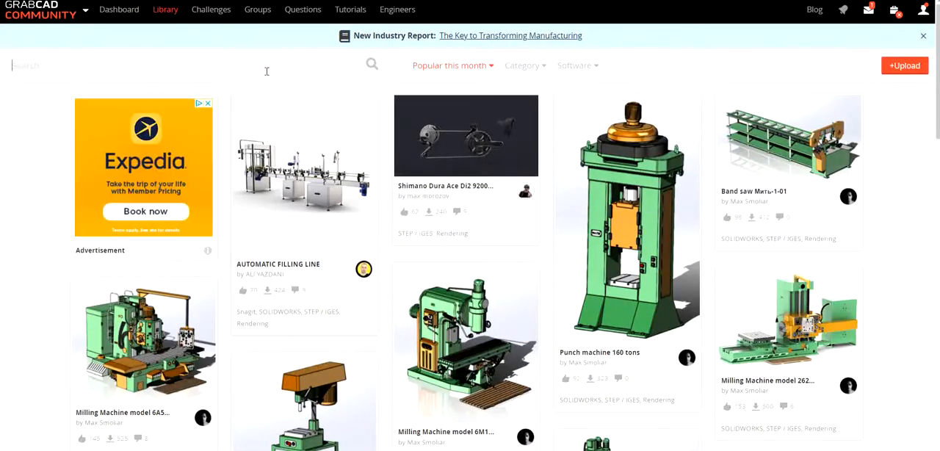
pyautogui.write('human ')
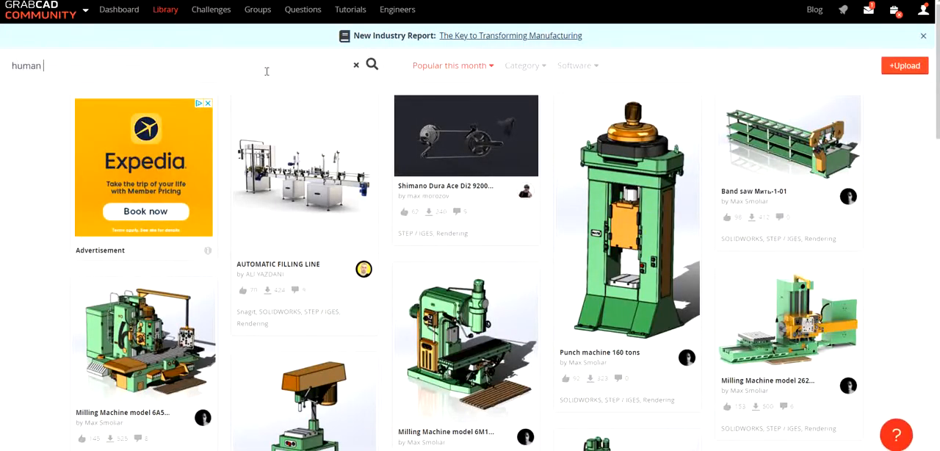
pyautogui.write('face')
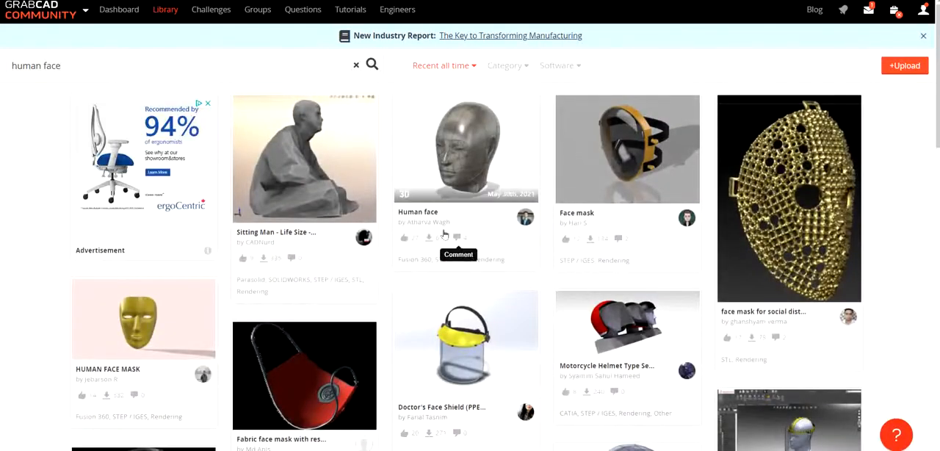
pyautogui.click(468, 182)
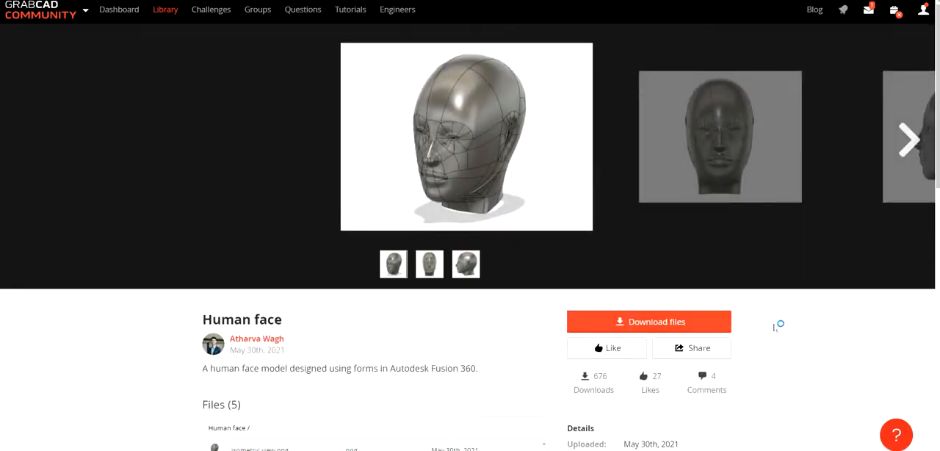
pyautogui.scroll(-3, 768, 326)
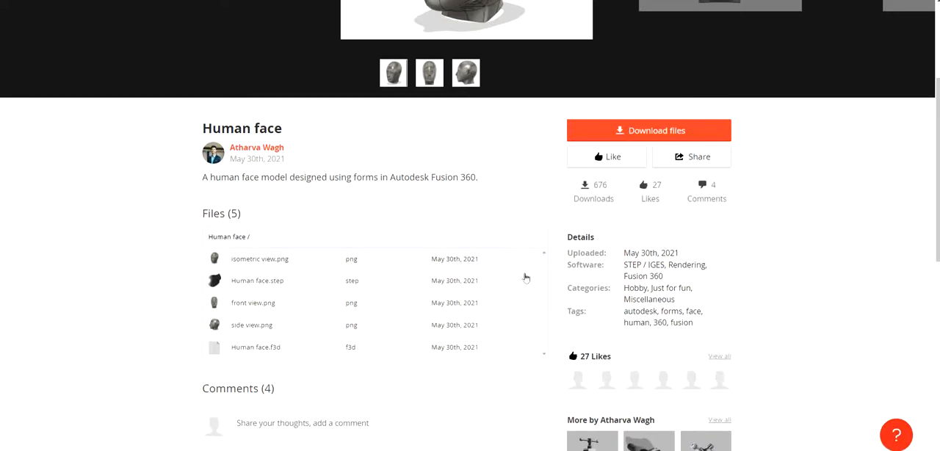
pyautogui.scroll(-3, 502, 279)
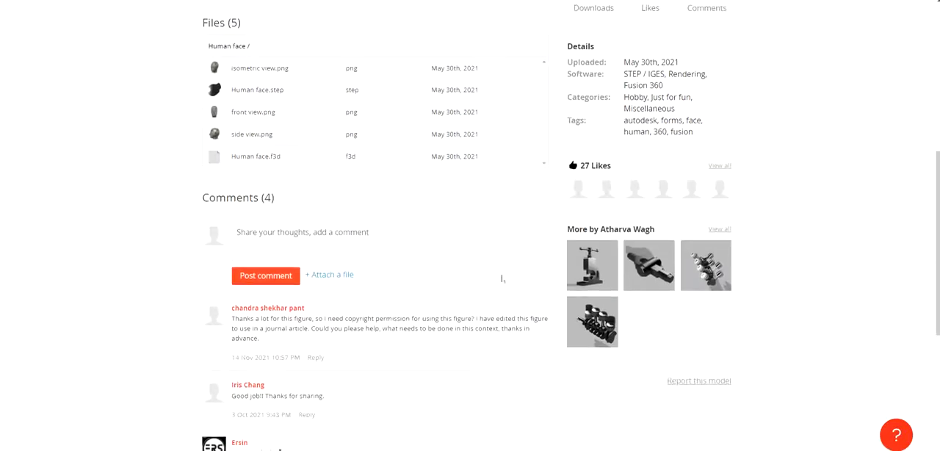
pyautogui.scroll(3, 549, 246)
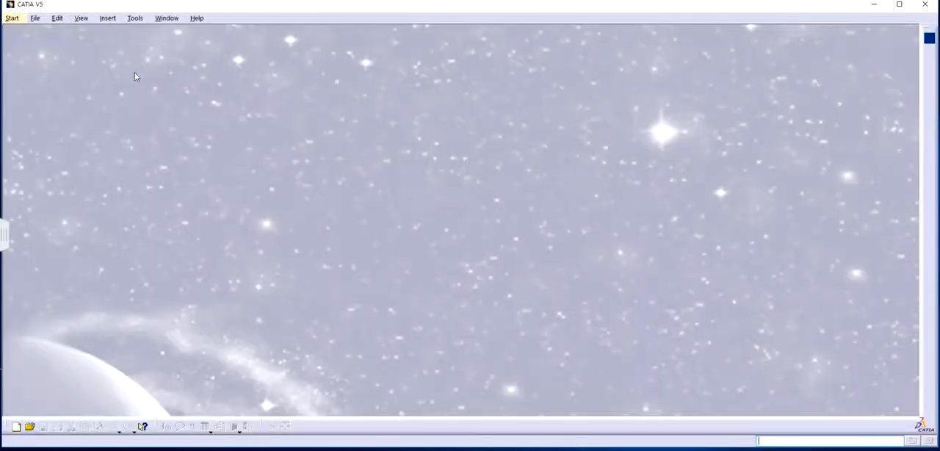
# Switch to CATIA and open the HUMAN FACE product from the human face folder inside catia.
pyautogui.click(34, 18)
pyautogui.click(52, 53)
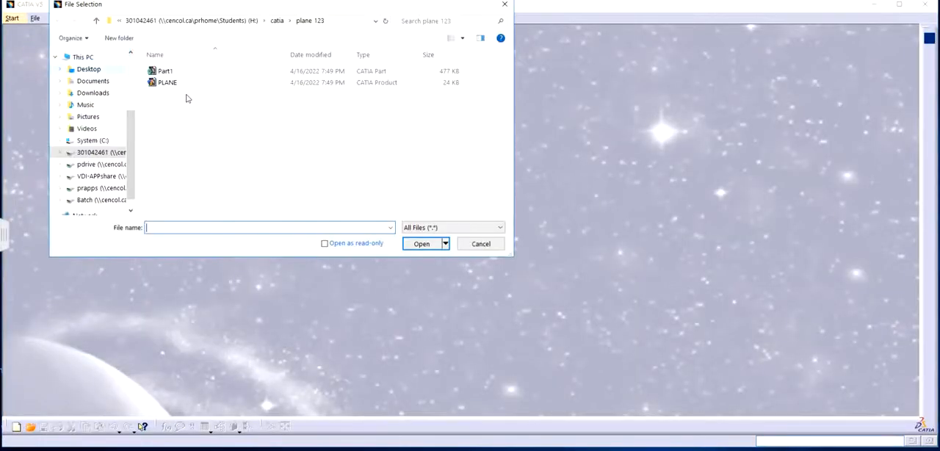
pyautogui.moveTo(358, 10); pyautogui.dragTo(442, 22)
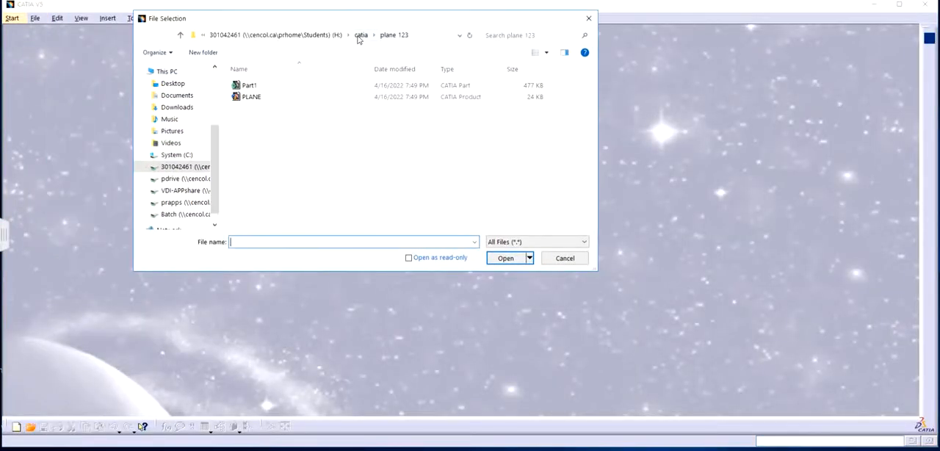
pyautogui.click(361, 37)
pyautogui.doubleClick(275, 89)
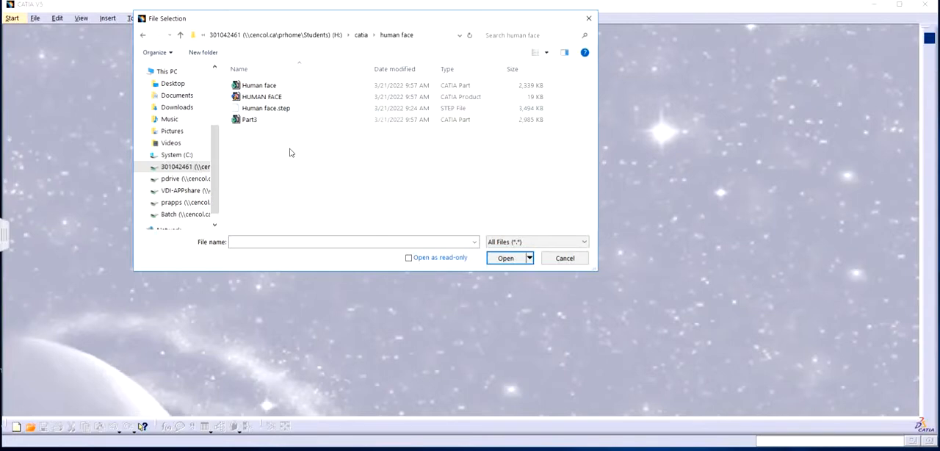
pyautogui.doubleClick(302, 100)
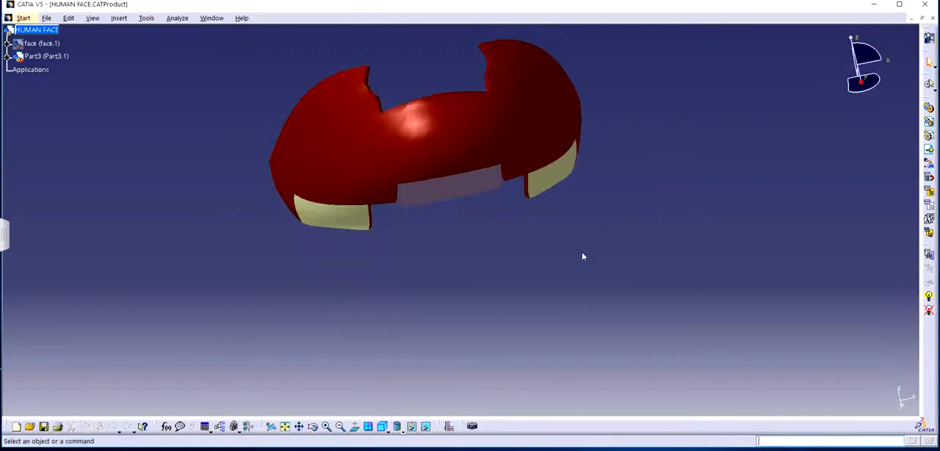
# Unhide the face component in the HUMAN FACE assembly and examine how the red chin piece fits the head.
pyautogui.moveTo(569, 252); pyautogui.dragTo(399, 219, button='middle')
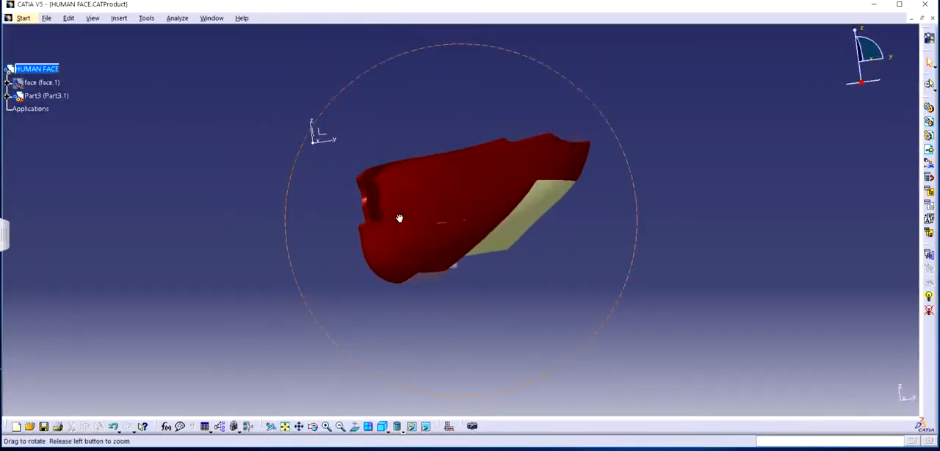
pyautogui.moveTo(576, 270); pyautogui.dragTo(604, 292, button='middle')
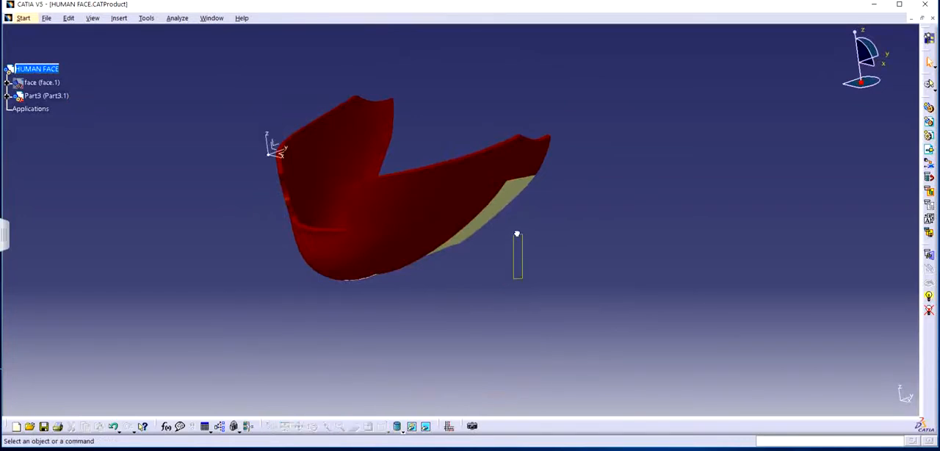
pyautogui.moveTo(518, 243); pyautogui.dragTo(316, 227, button='middle')
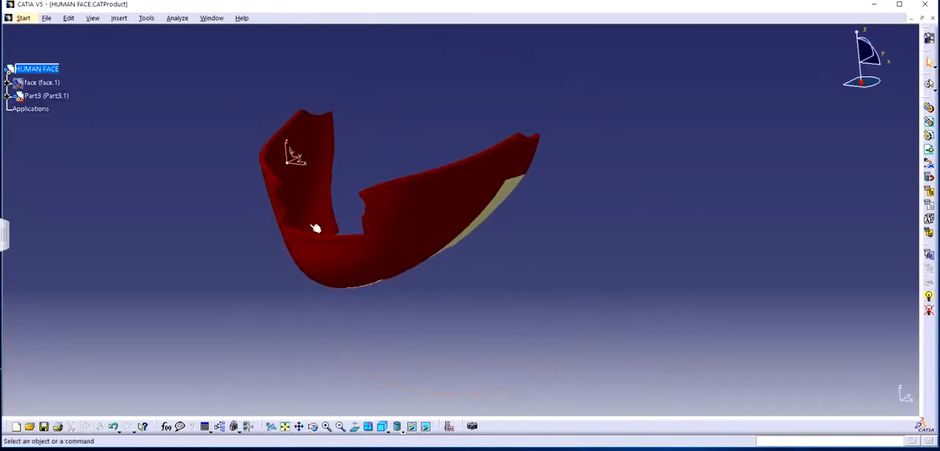
pyautogui.rightClick(41, 82)
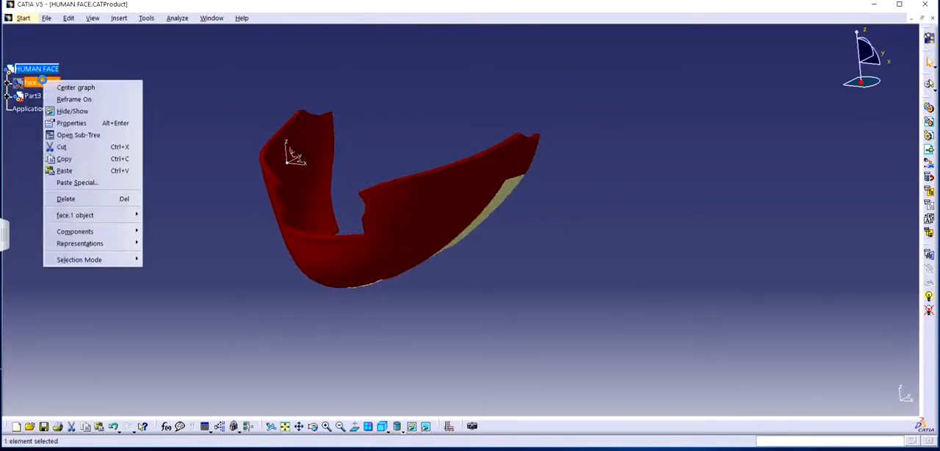
pyautogui.click(63, 112)
pyautogui.moveTo(734, 197); pyautogui.dragTo(559, 251, button='middle')
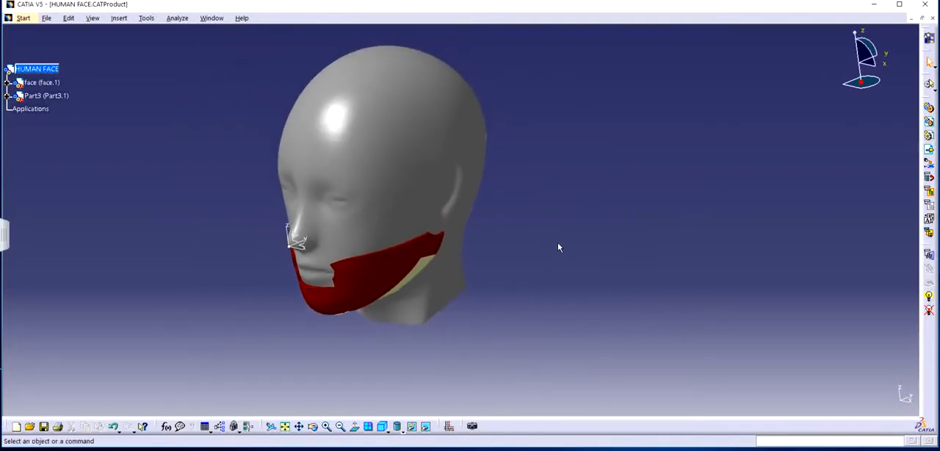
pyautogui.moveTo(517, 271)
pyautogui.mouseDown(button='middle')
pyautogui.moveTo(438, 277)
pyautogui.moveTo(435, 259)
pyautogui.moveTo(525, 231)
pyautogui.mouseUp(button='middle')
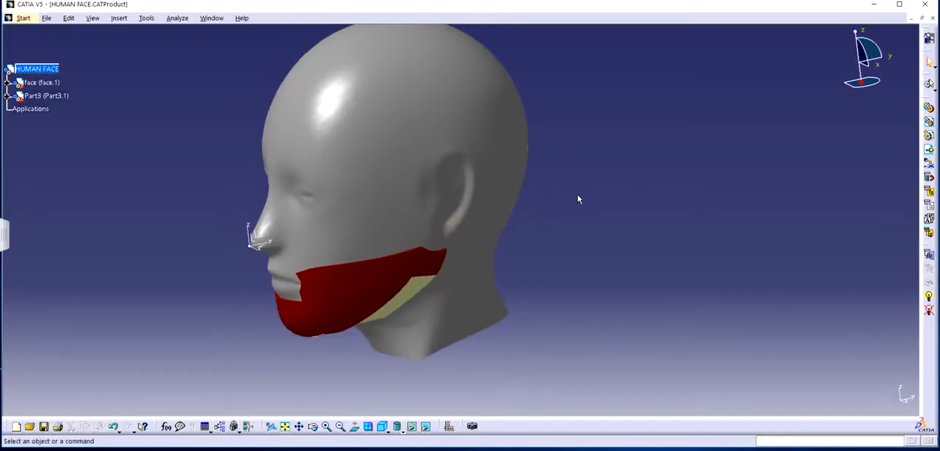
pyautogui.moveTo(569, 194)
pyautogui.mouseDown(button='middle')
pyautogui.moveTo(575, 183)
pyautogui.moveTo(571, 205)
pyautogui.mouseUp(button='middle')
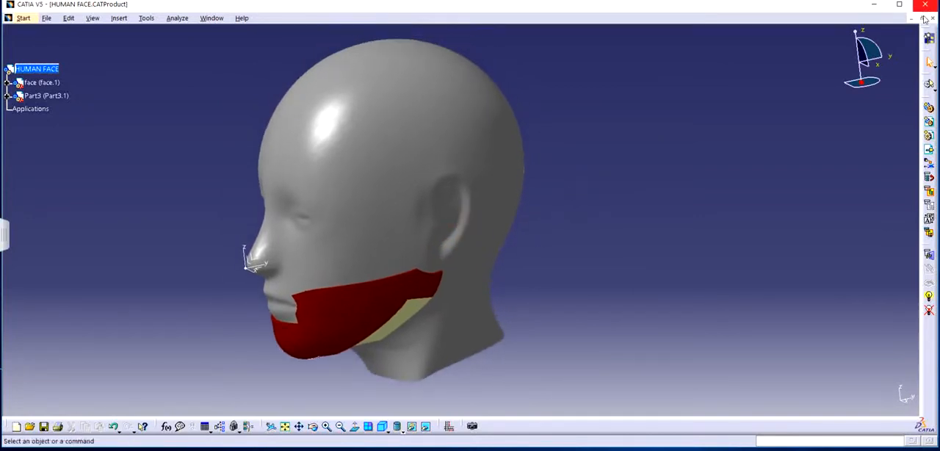
# Create a new document of type Product.
pyautogui.click(50, 19)
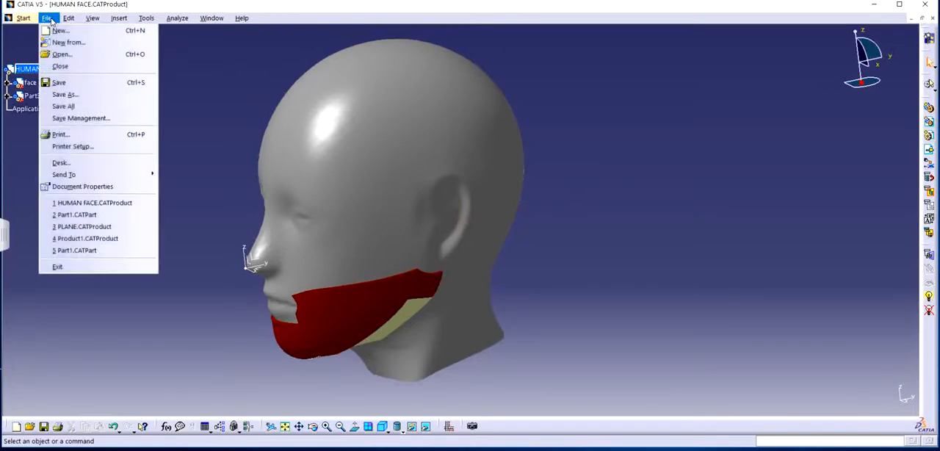
pyautogui.click(57, 32)
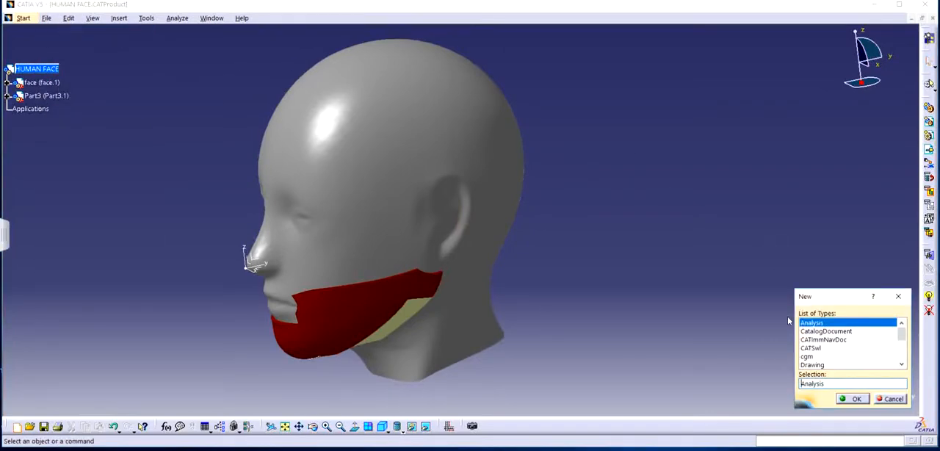
pyautogui.scroll(-4, 831, 334)
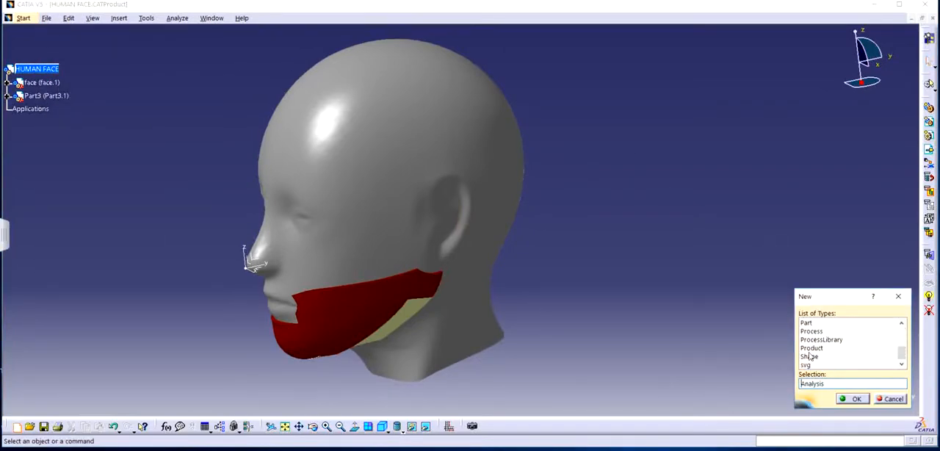
pyautogui.click(816, 347)
pyautogui.doubleClick(817, 347)
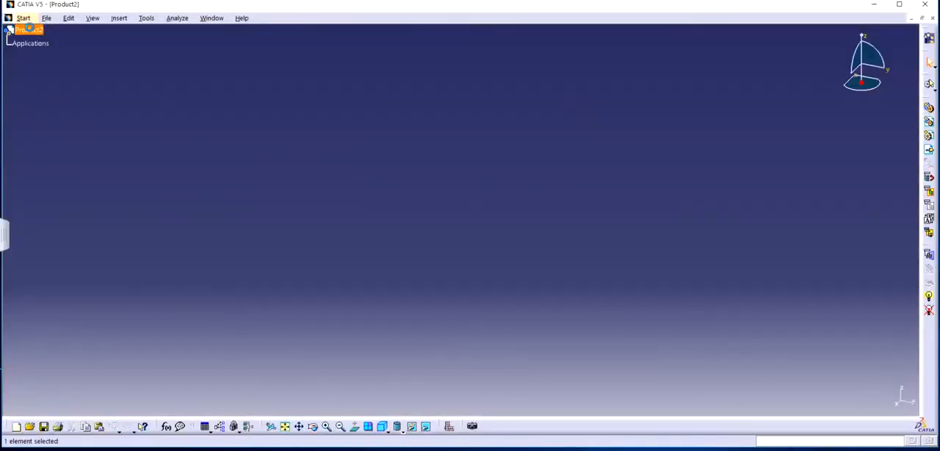
# Insert Human face.step from the human face folder into Product2 as an existing component and dismiss the transfer report.
pyautogui.rightClick(29, 30)
pyautogui.moveTo(81, 180)
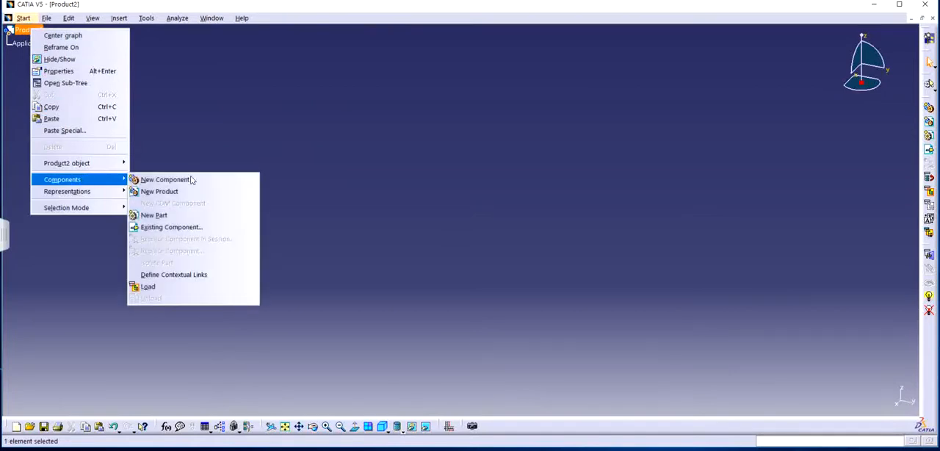
pyautogui.click(170, 227)
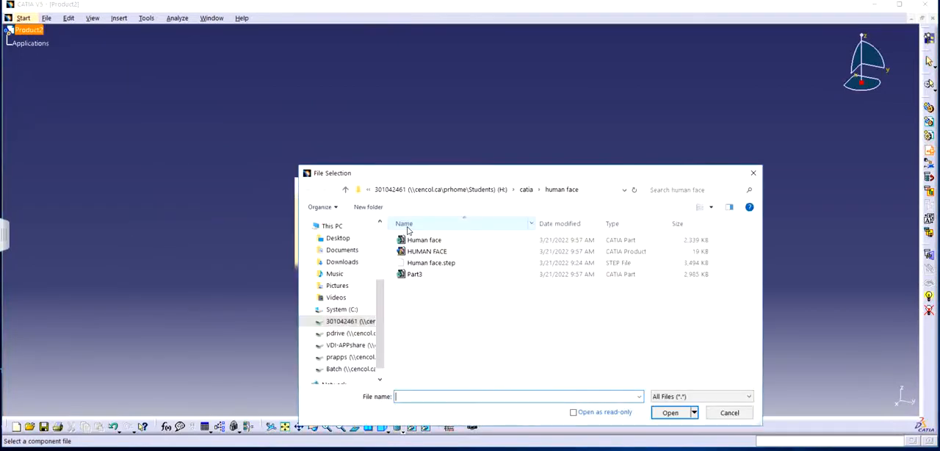
pyautogui.click(446, 263)
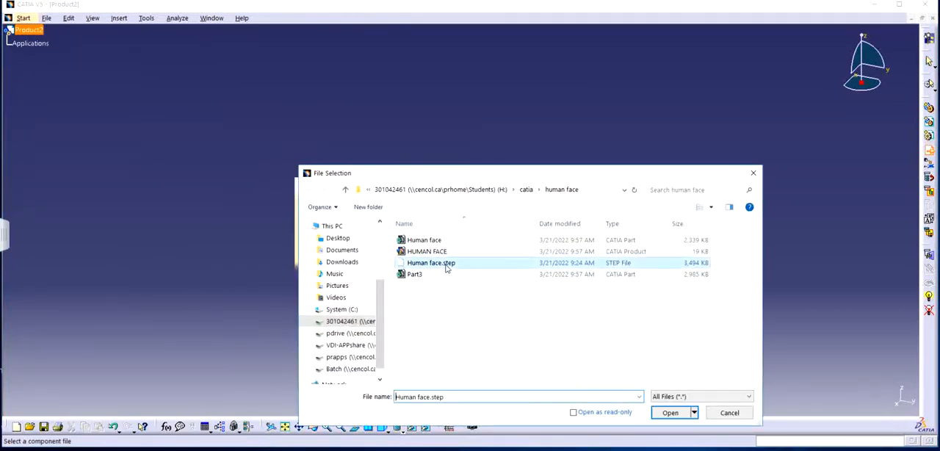
pyautogui.click(671, 413)
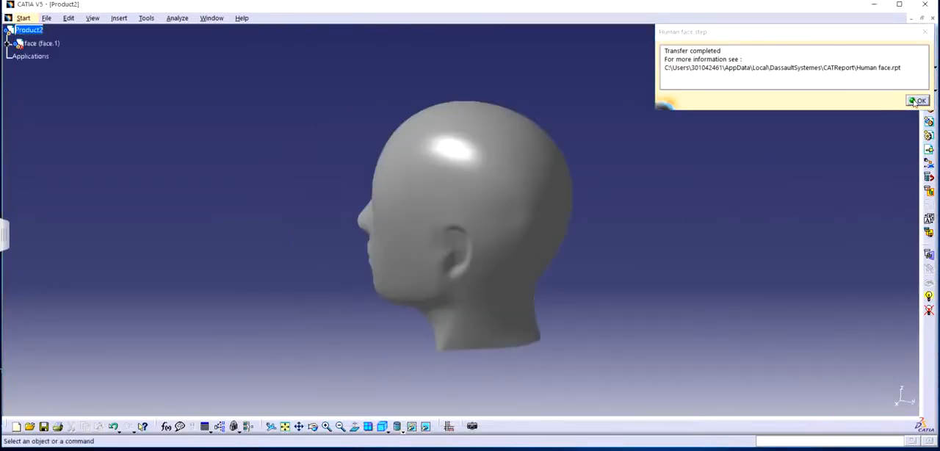
pyautogui.click(917, 101)
# Activate the imported face part for editing and examine the surface patches of the head.
pyautogui.moveTo(441, 250); pyautogui.dragTo(495, 245, button='middle')
pyautogui.rightClick(495, 245)
pyautogui.click(700, 189)
pyautogui.click(695, 189)
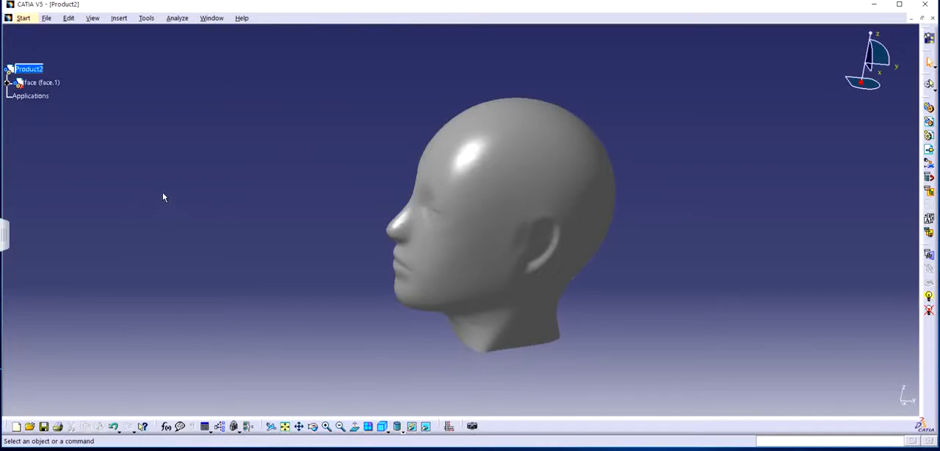
pyautogui.moveTo(356, 301); pyautogui.dragTo(463, 390, button='middle')
pyautogui.doubleClick(535, 171)
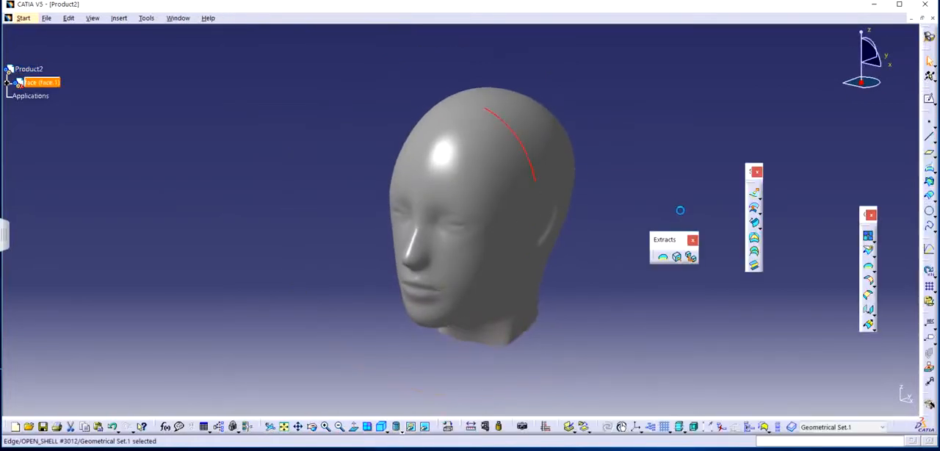
pyautogui.click(674, 186)
pyautogui.click(483, 160)
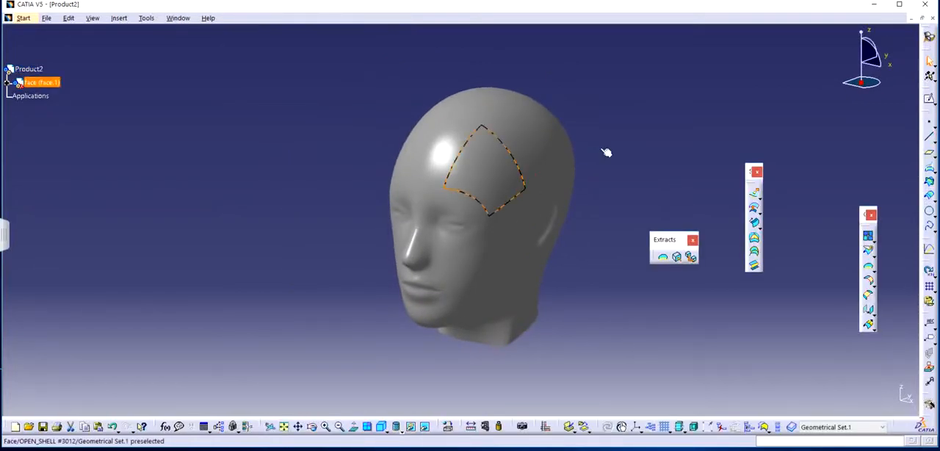
pyautogui.click(460, 128)
pyautogui.click(316, 175)
pyautogui.moveTo(505, 251); pyautogui.dragTo(489, 239, button='middle')
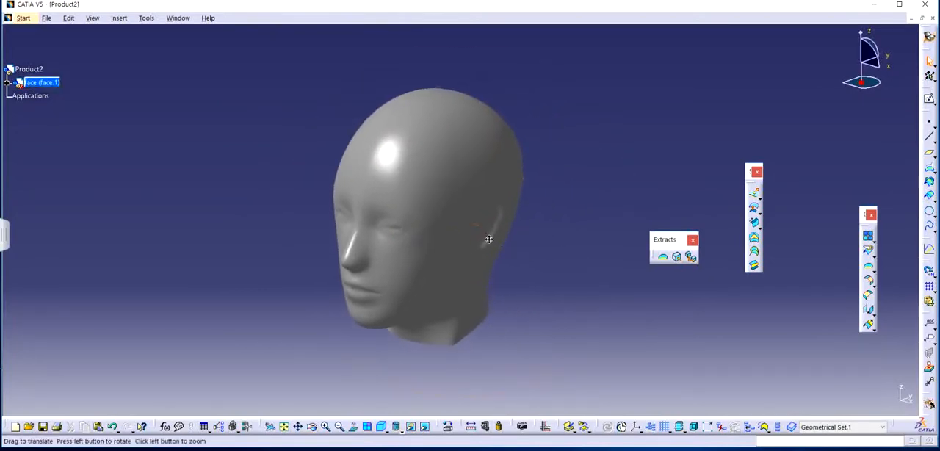
# Expand the face component in the specification tree and look into its Geometrical Set.1.
pyautogui.click(7, 83)
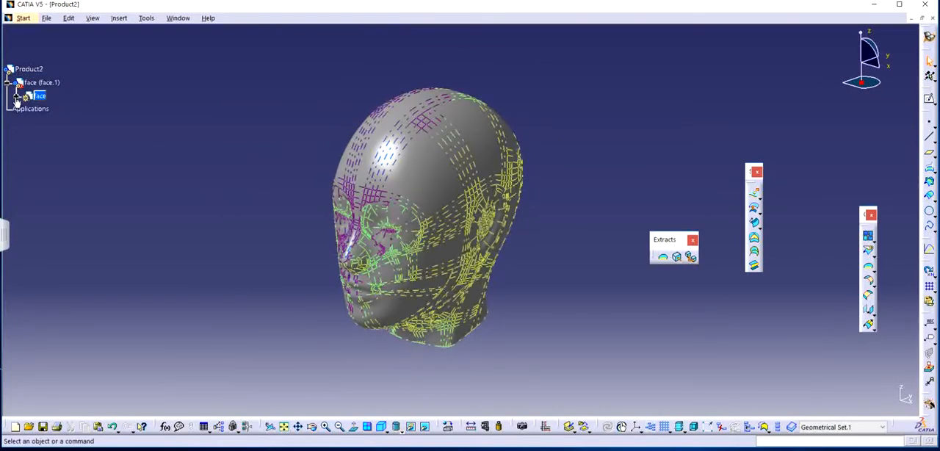
pyautogui.click(18, 97)
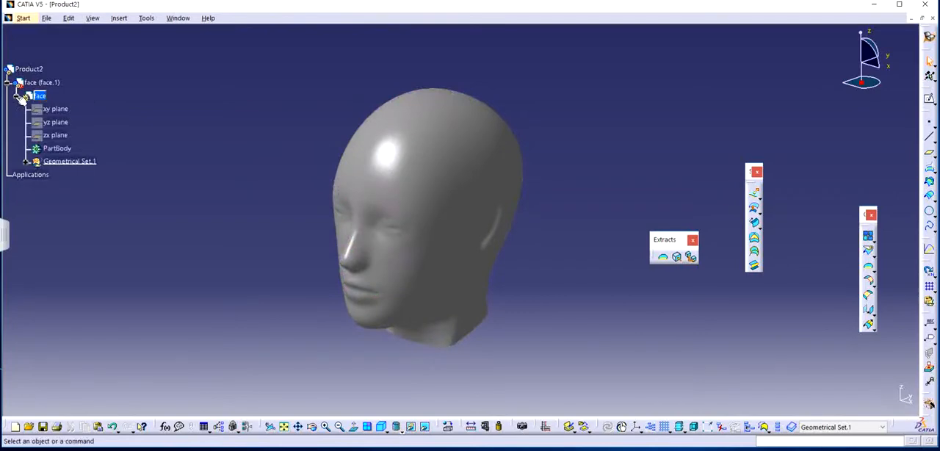
pyautogui.click(25, 162)
pyautogui.click(27, 162)
# Switch to the HUMAN FACE assembly, examine the red chin piece from both sides and from below, and return to Product2.
pyautogui.click(182, 19)
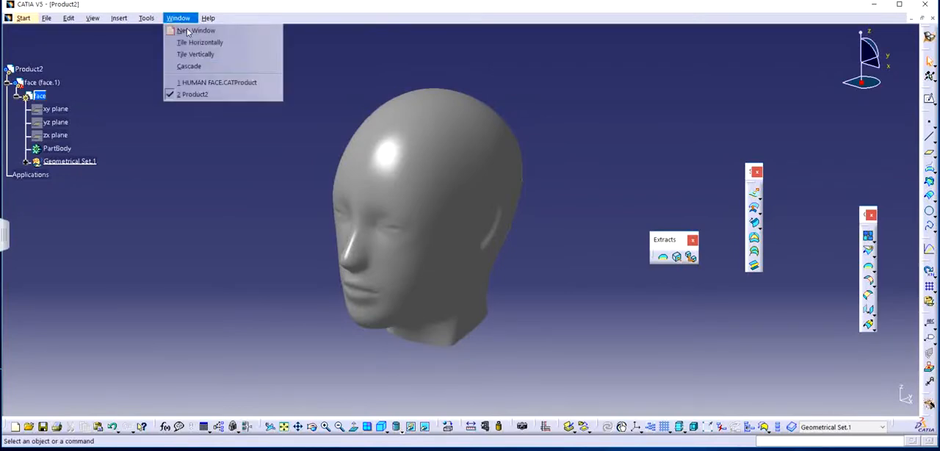
pyautogui.click(210, 83)
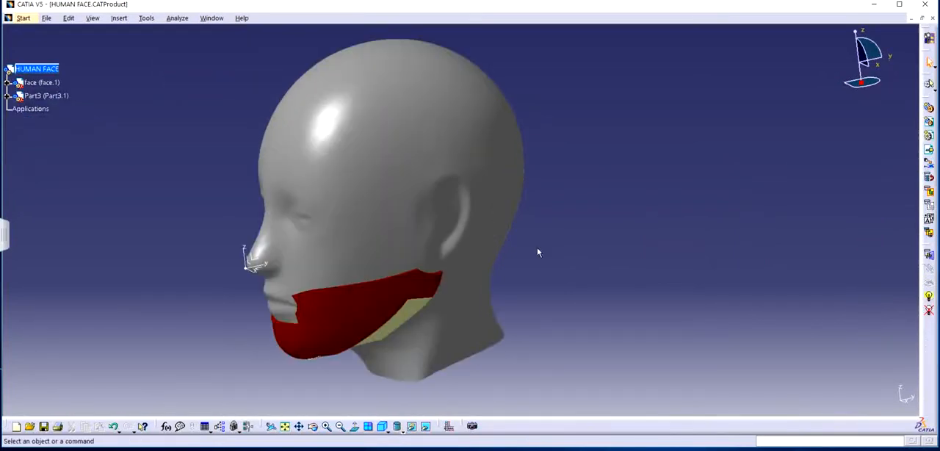
pyautogui.moveTo(360, 261); pyautogui.dragTo(365, 222, button='middle')
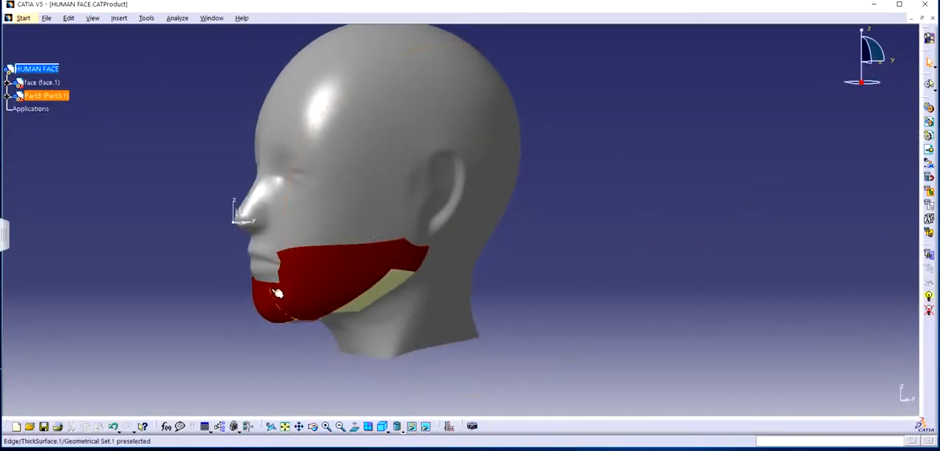
pyautogui.moveTo(353, 288); pyautogui.dragTo(373, 240, button='middle')
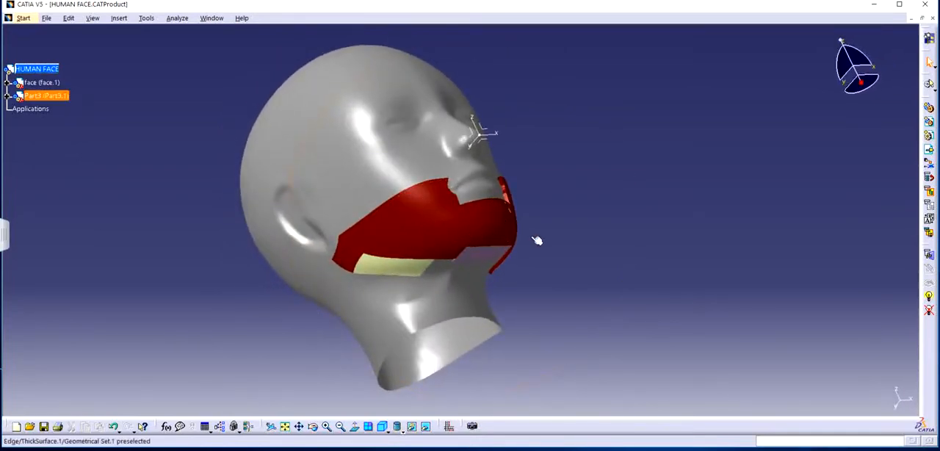
pyautogui.moveTo(537, 237); pyautogui.dragTo(337, 302, button='middle')
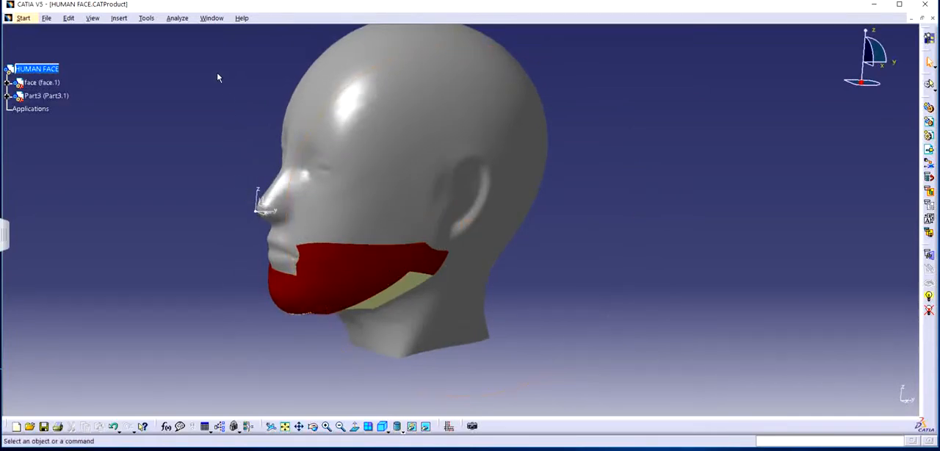
pyautogui.click(212, 18)
pyautogui.click(230, 93)
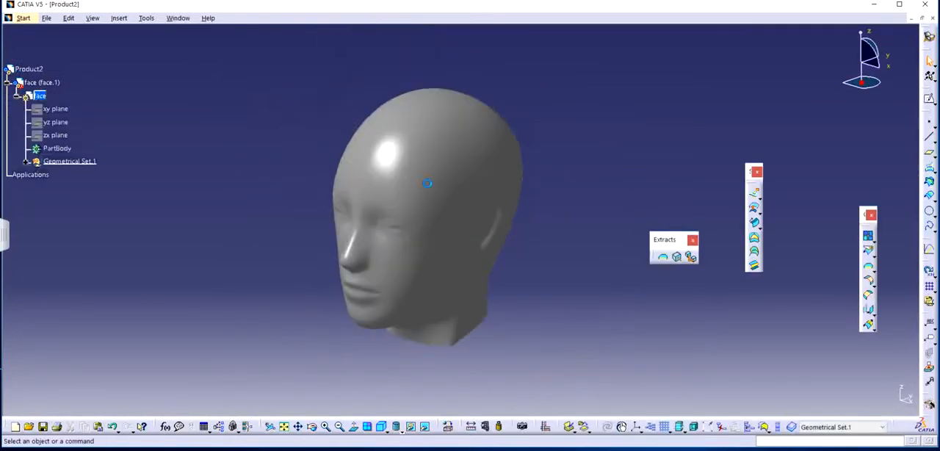
# Insert a new part into Product2 with the assembly origin as its origin point, and activate that part for editing.
pyautogui.moveTo(488, 322); pyautogui.dragTo(428, 176, button='middle')
pyautogui.moveTo(375, 266); pyautogui.dragTo(501, 220, button='middle')
pyautogui.moveTo(335, 227); pyautogui.dragTo(322, 238, button='middle')
pyautogui.doubleClick(35, 69)
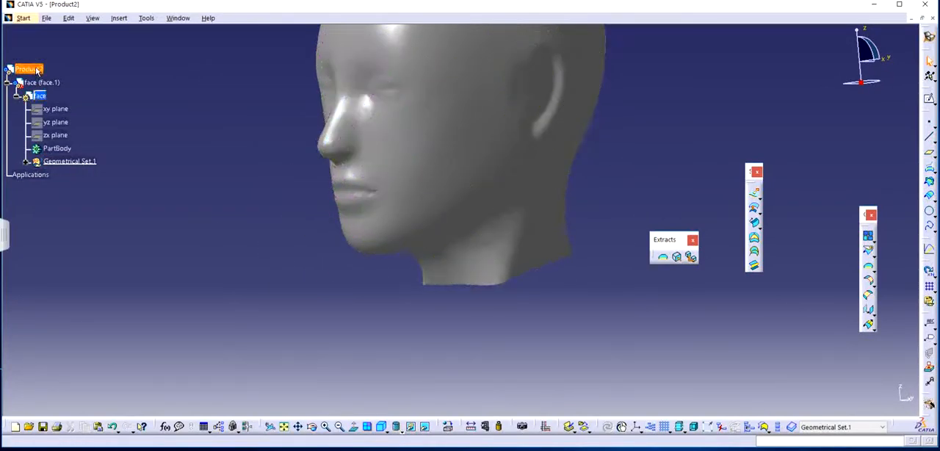
pyautogui.rightClick(42, 69)
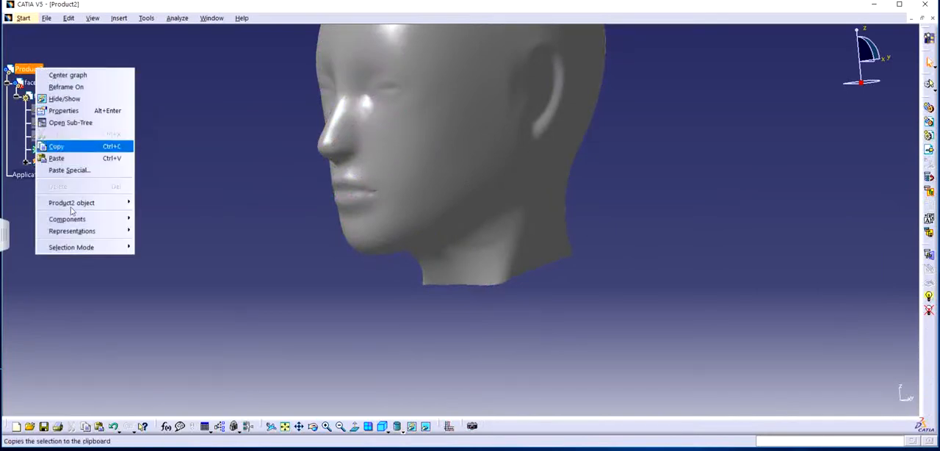
pyautogui.moveTo(73, 219)
pyautogui.click(210, 113)
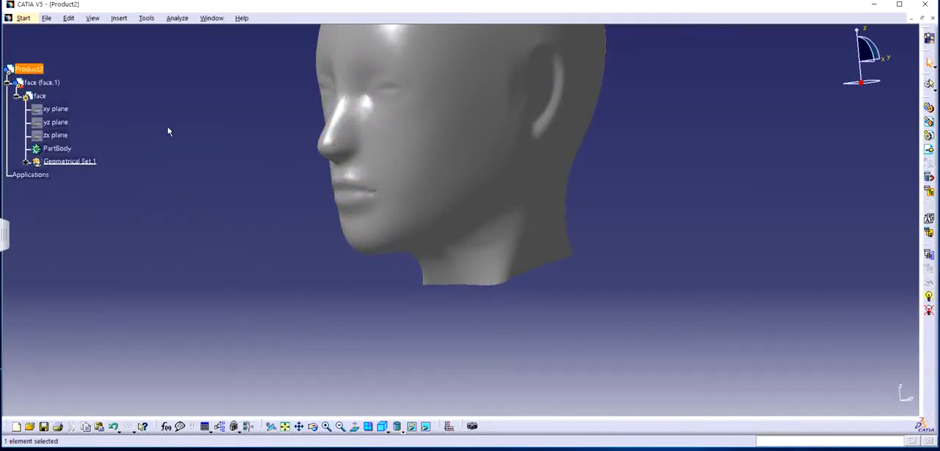
pyautogui.rightClick(38, 71)
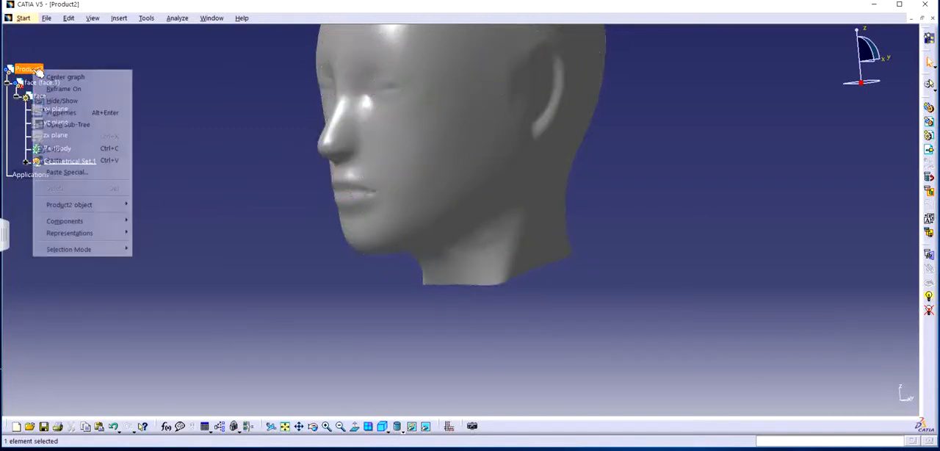
pyautogui.moveTo(74, 222)
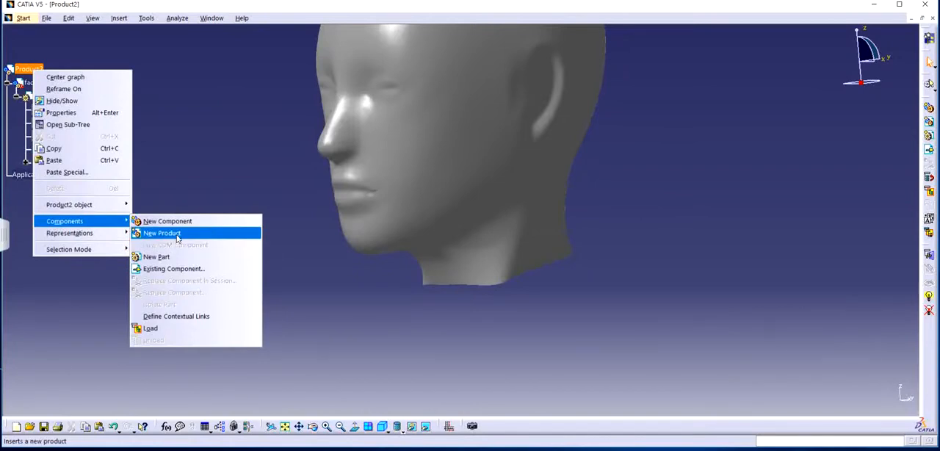
pyautogui.click(167, 258)
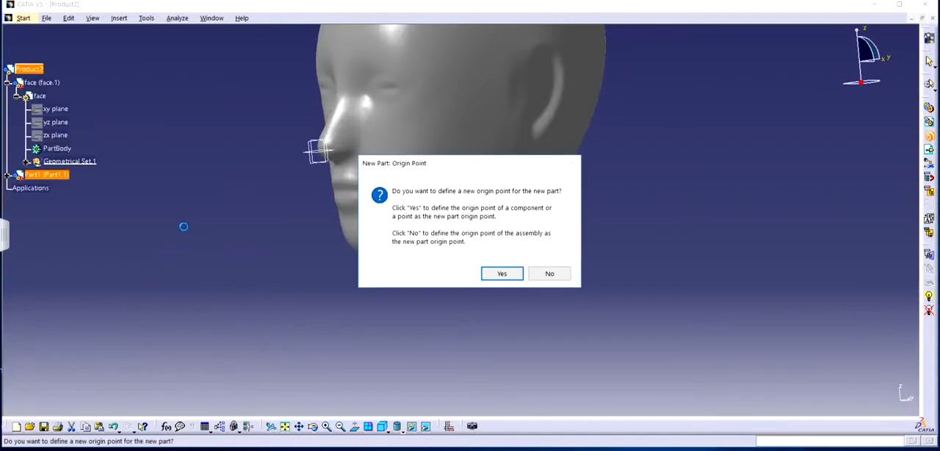
pyautogui.click(549, 274)
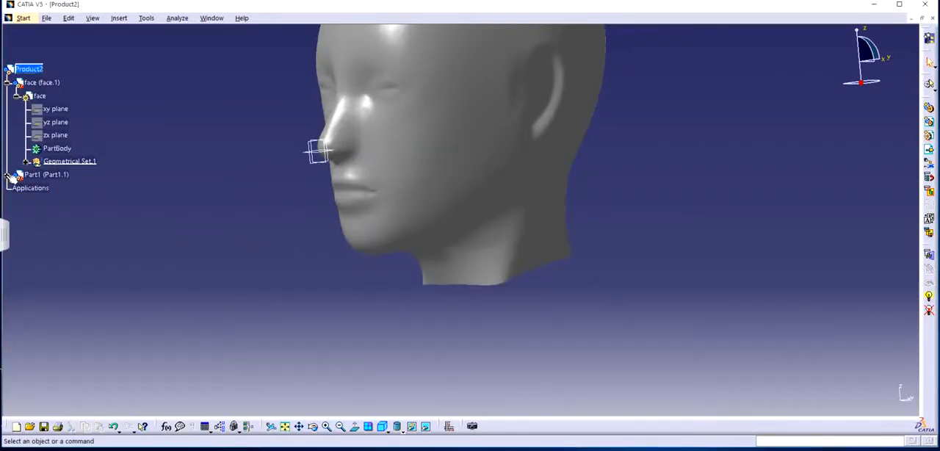
pyautogui.click(8, 176)
pyautogui.doubleClick(41, 188)
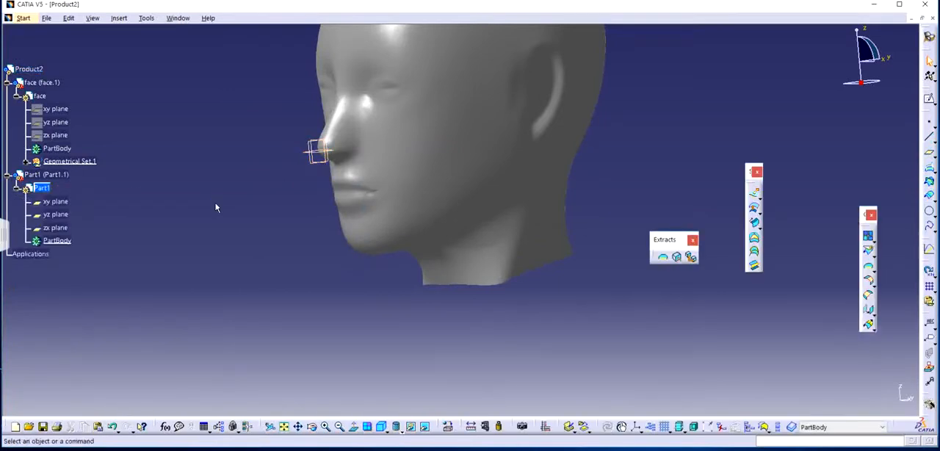
# Examine the head's jaw, chin and neck from the front, the side and below.
pyautogui.moveTo(650, 138); pyautogui.dragTo(482, 209, button='middle')
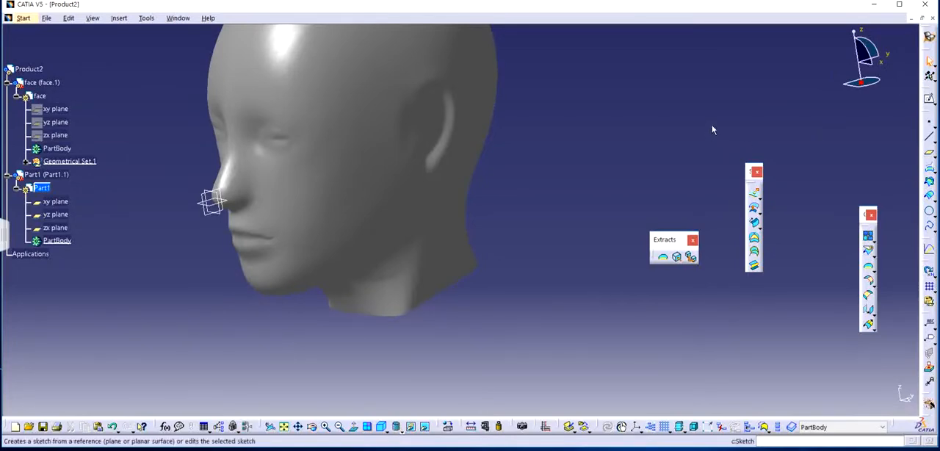
pyautogui.moveTo(465, 160); pyautogui.dragTo(504, 168, button='middle')
pyautogui.moveTo(594, 144); pyautogui.dragTo(571, 148, button='middle')
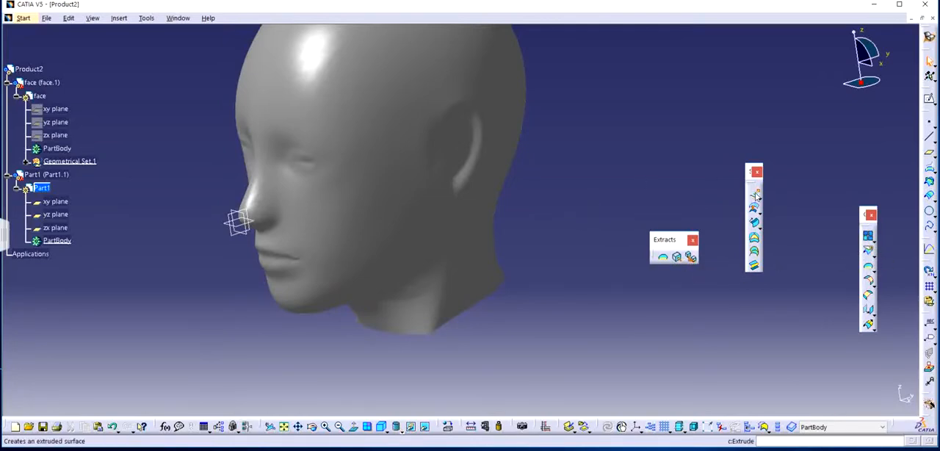
pyautogui.moveTo(469, 213); pyautogui.dragTo(485, 150, button='middle')
pyautogui.moveTo(509, 255); pyautogui.dragTo(529, 142, button='middle')
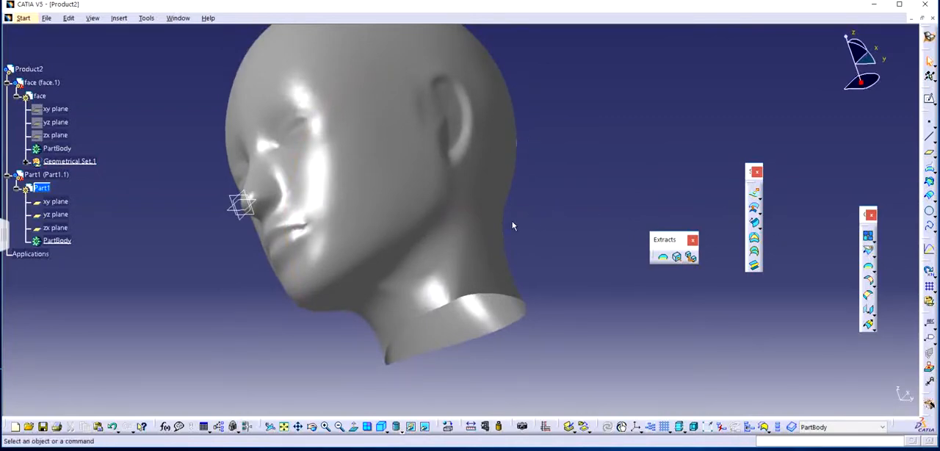
pyautogui.moveTo(512, 225); pyautogui.dragTo(439, 314, button='middle')
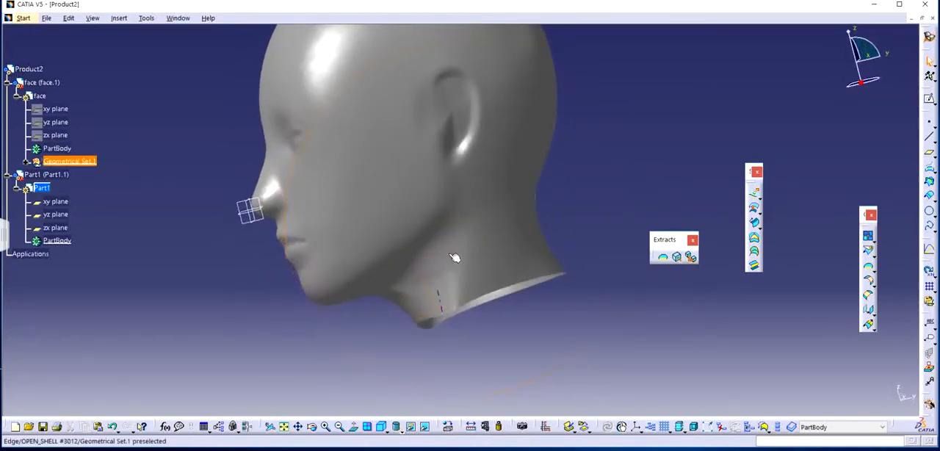
pyautogui.moveTo(417, 227); pyautogui.dragTo(514, 235, button='middle')
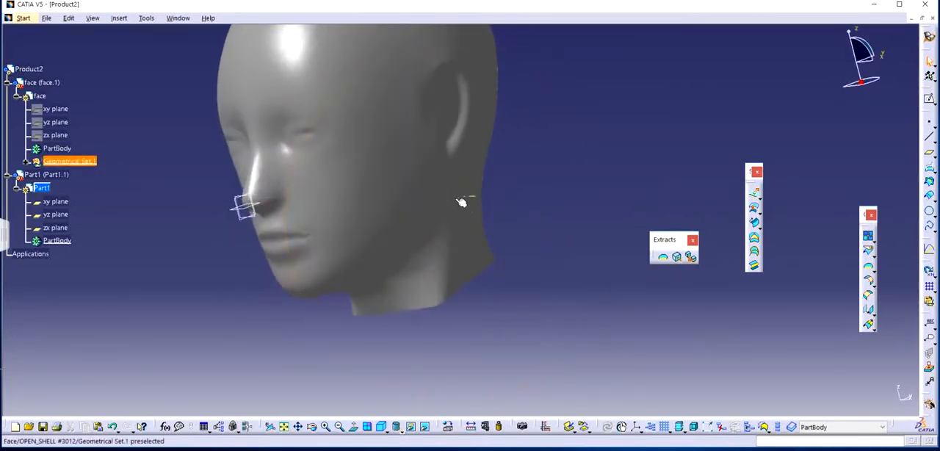
pyautogui.moveTo(462, 201); pyautogui.dragTo(478, 252, button='middle')
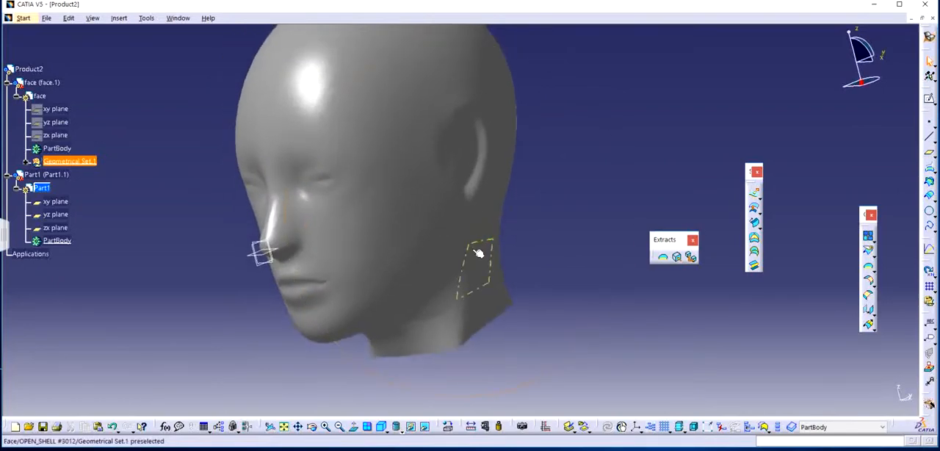
# Measure the distance between the head's edge at the nose and the edge at the back of the head.
pyautogui.click(471, 427)
pyautogui.moveTo(330, 272); pyautogui.dragTo(277, 238, button='middle')
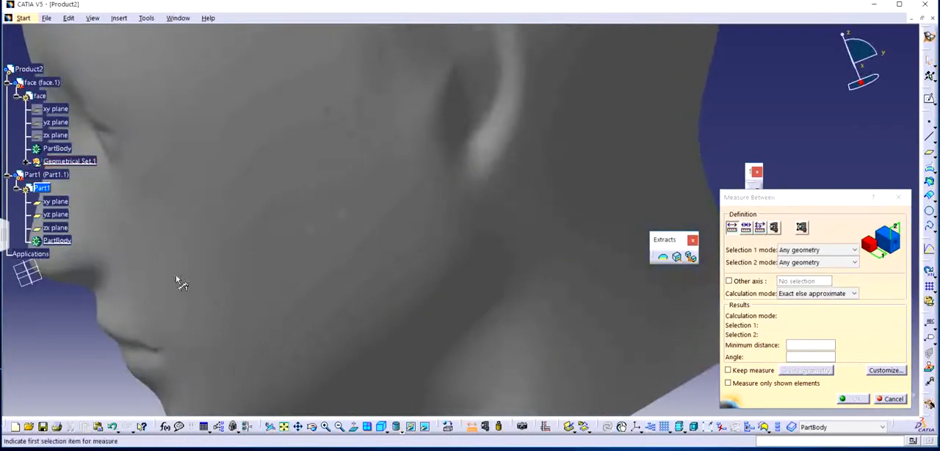
pyautogui.moveTo(284, 269); pyautogui.dragTo(488, 258, button='middle')
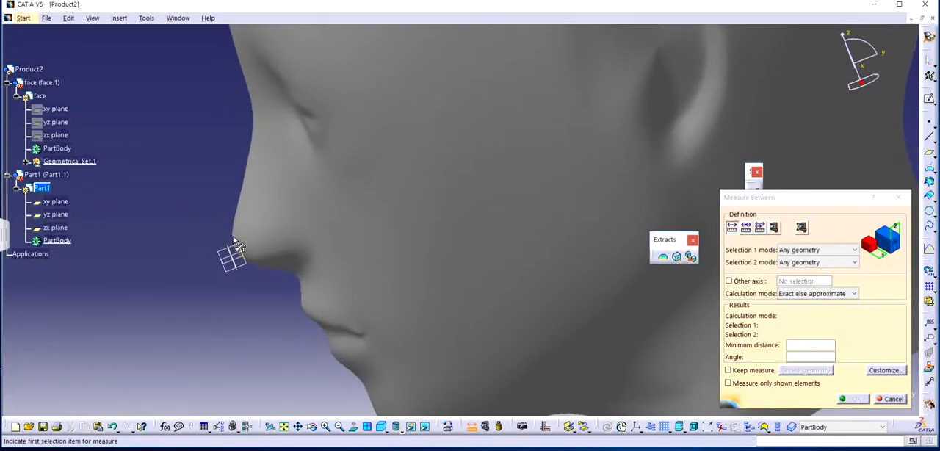
pyautogui.click(233, 242)
pyautogui.moveTo(464, 227); pyautogui.dragTo(514, 221, button='middle')
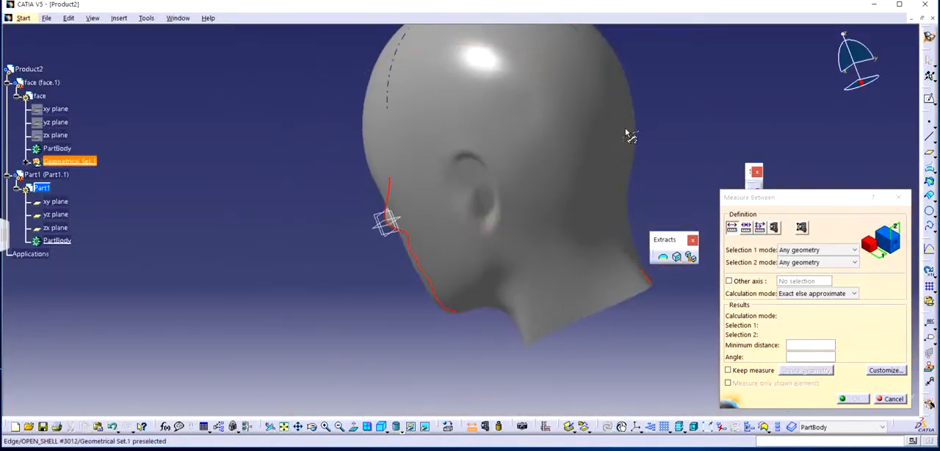
pyautogui.click(628, 134)
pyautogui.moveTo(587, 185); pyautogui.dragTo(537, 197, button='middle')
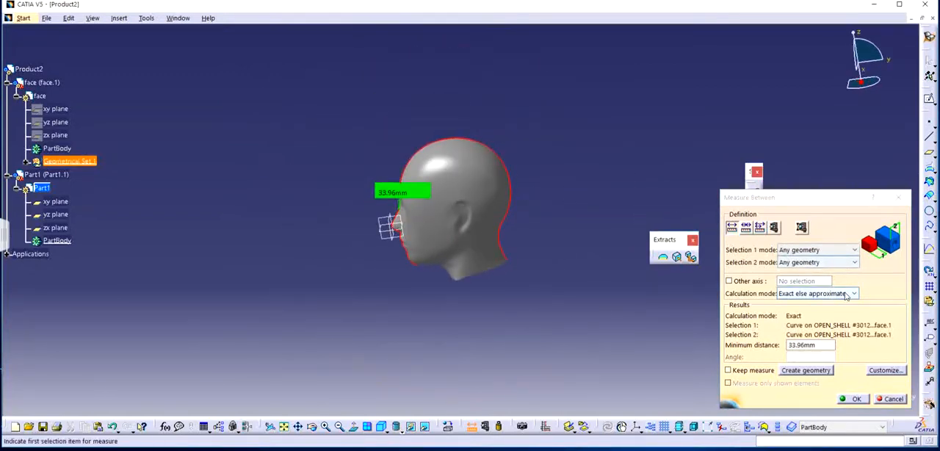
# Set both selection modes of the distance measurement to Point only and close the measurement.
pyautogui.click(850, 294)
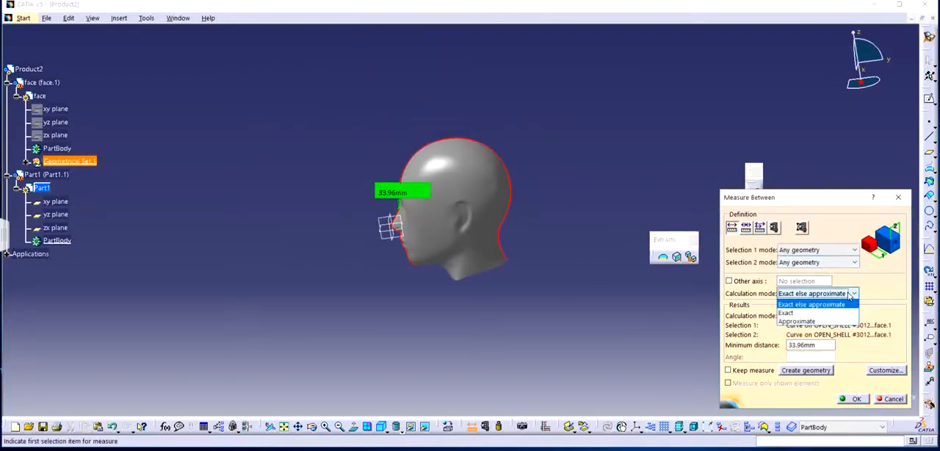
pyautogui.click(850, 294)
pyautogui.click(850, 251)
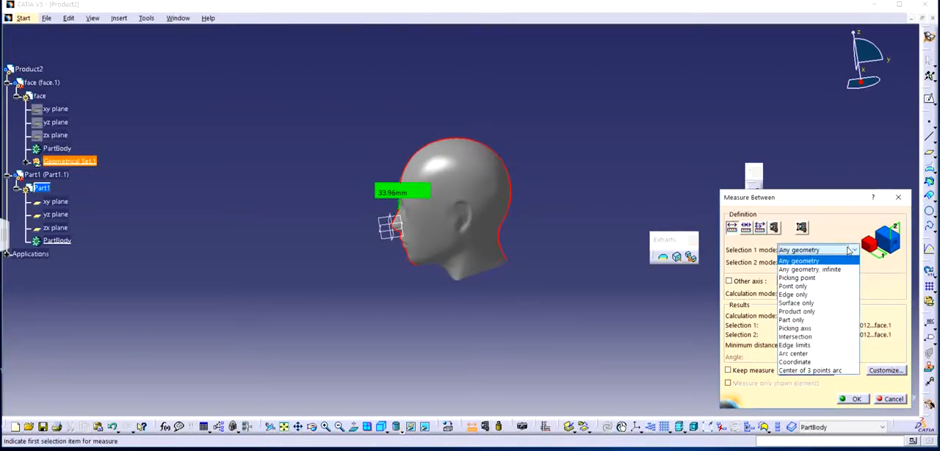
pyautogui.click(794, 286)
pyautogui.click(852, 262)
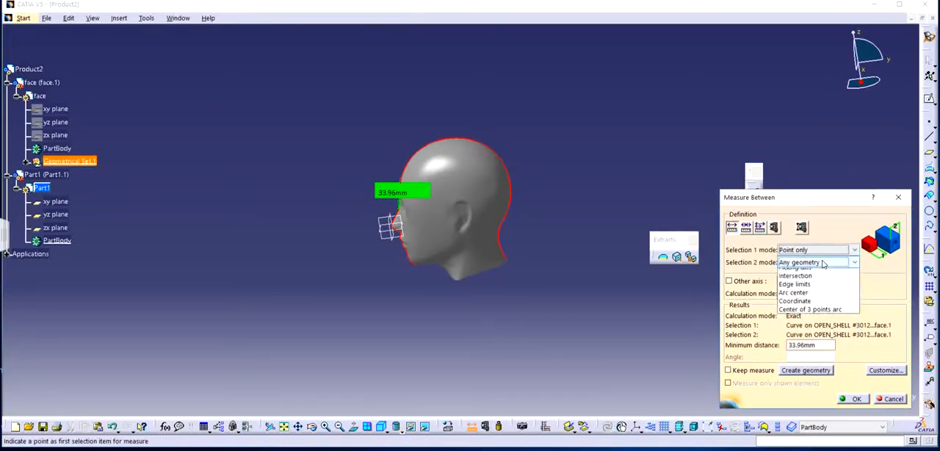
pyautogui.click(802, 299)
pyautogui.click(853, 399)
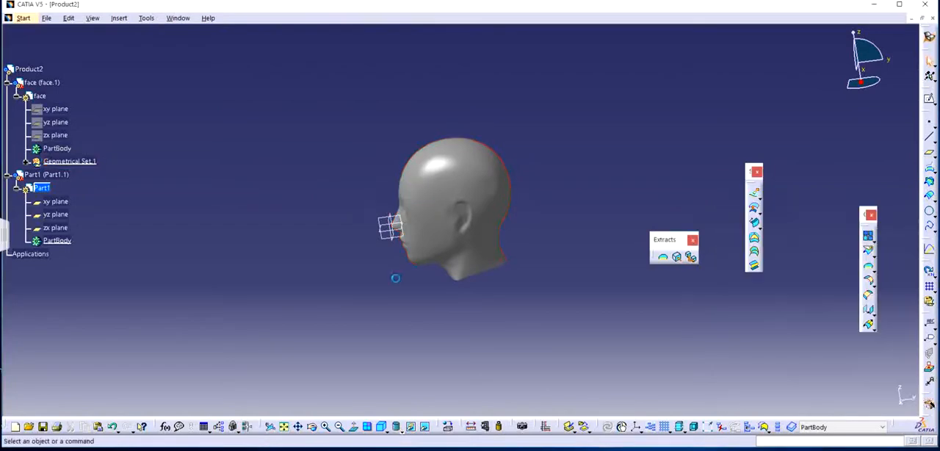
# Restart the distance measurement and set both selection modes to Any geometry.
pyautogui.moveTo(473, 240); pyautogui.dragTo(504, 290, button='middle')
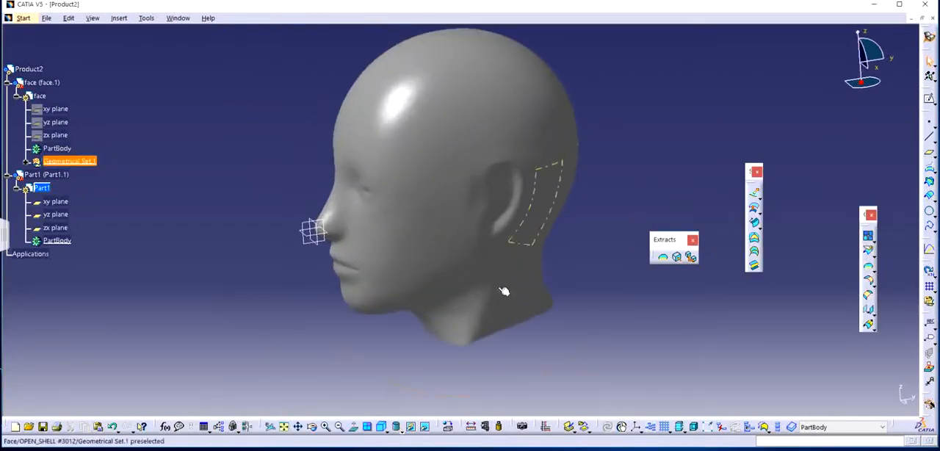
pyautogui.click(470, 426)
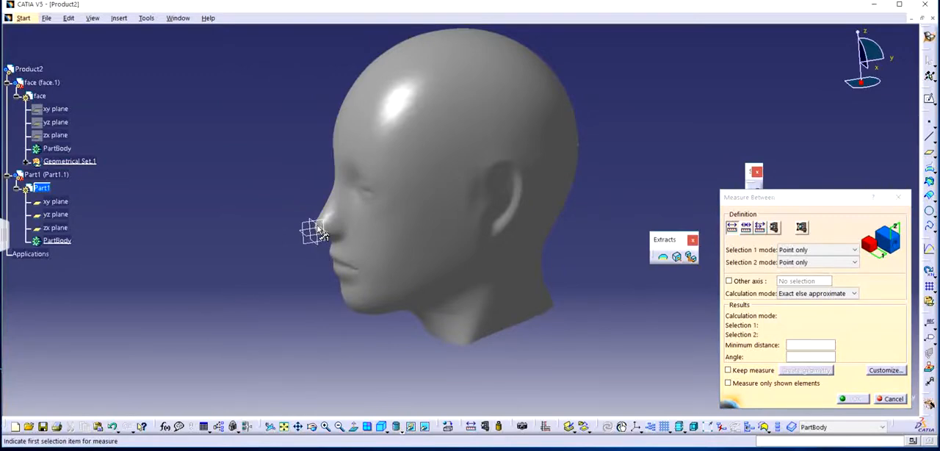
pyautogui.moveTo(327, 219); pyautogui.dragTo(226, 245, button='middle')
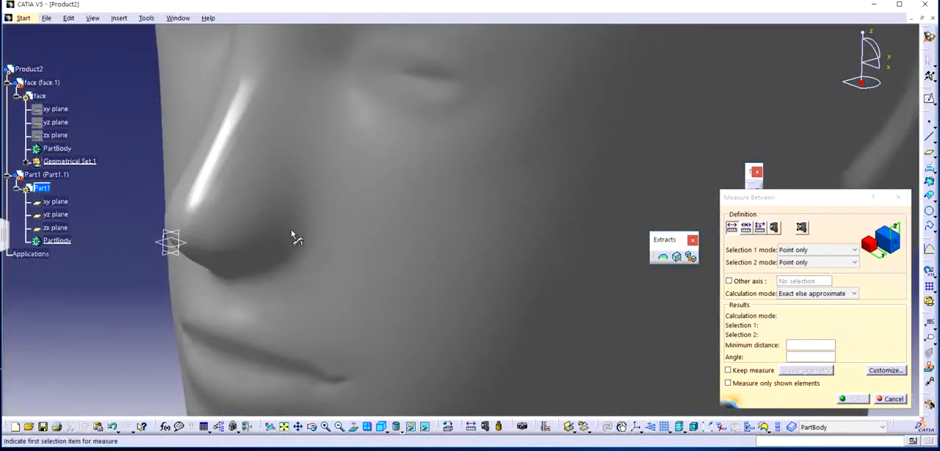
pyautogui.moveTo(296, 260); pyautogui.dragTo(309, 346, button='middle')
pyautogui.click(803, 251)
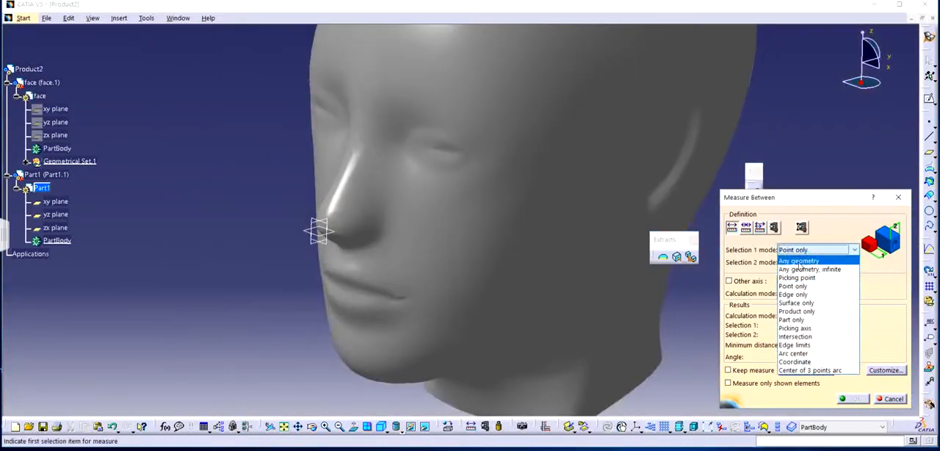
pyautogui.click(799, 260)
pyautogui.click(815, 263)
pyautogui.click(799, 273)
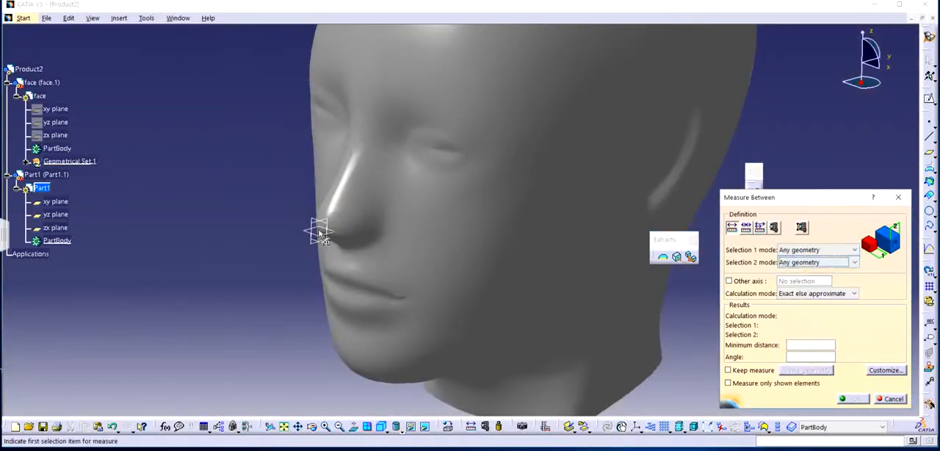
# Measure the distance from Part1's zx plane at the nose to the back of the head, and close the measurement.
pyautogui.moveTo(477, 255); pyautogui.dragTo(292, 257, button='middle')
pyautogui.moveTo(449, 248); pyautogui.dragTo(219, 298, button='middle')
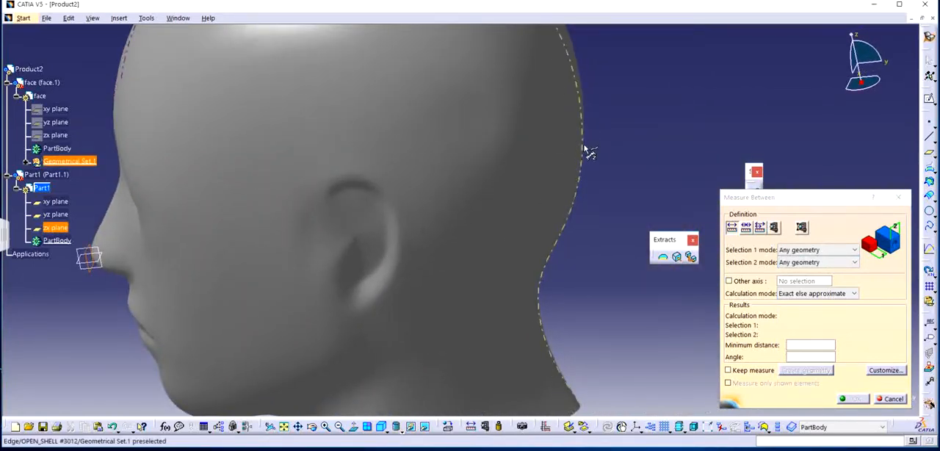
pyautogui.click(582, 149)
pyautogui.moveTo(600, 183); pyautogui.dragTo(556, 258, button='middle')
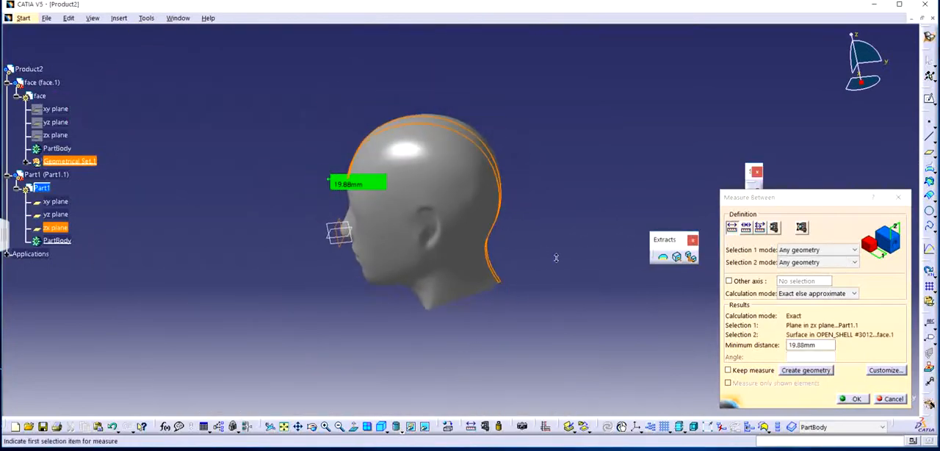
pyautogui.moveTo(459, 263); pyautogui.dragTo(500, 264, button='middle')
pyautogui.click(897, 200)
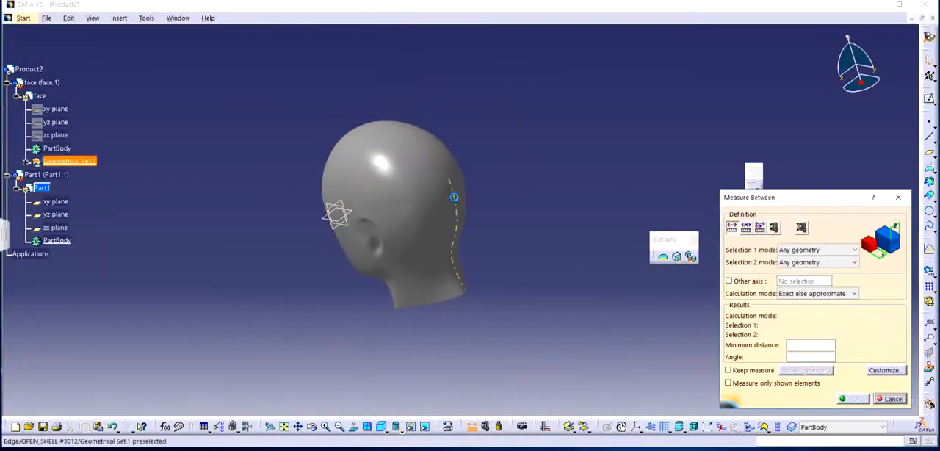
pyautogui.moveTo(452, 230); pyautogui.dragTo(430, 280, button='middle')
pyautogui.moveTo(429, 280); pyautogui.dragTo(271, 279, button='middle')
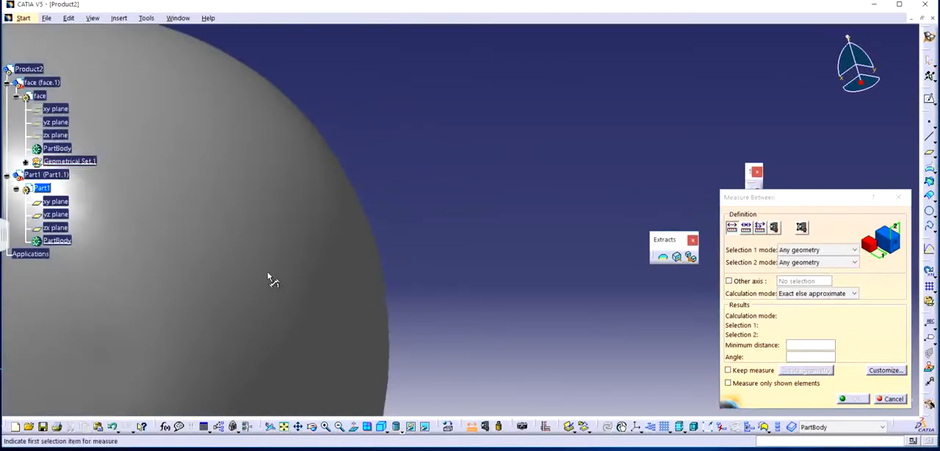
pyautogui.moveTo(424, 227); pyautogui.dragTo(597, 138, button='middle')
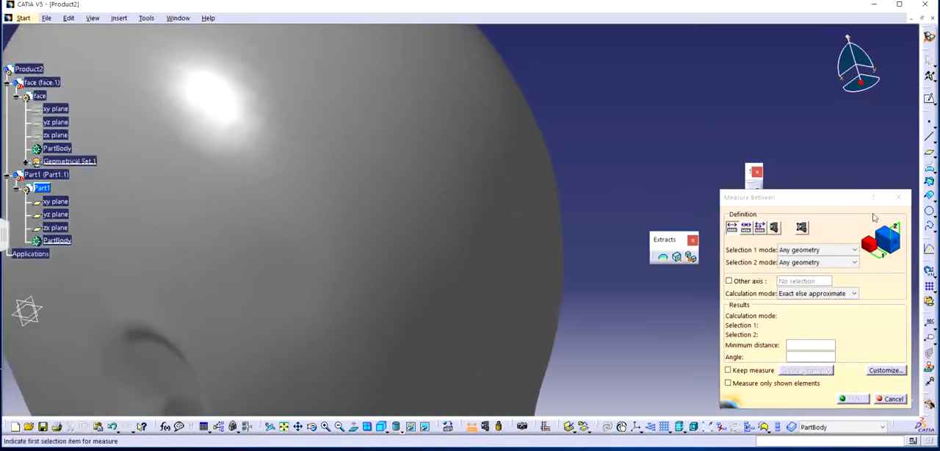
pyautogui.click(897, 199)
pyautogui.click(930, 125)
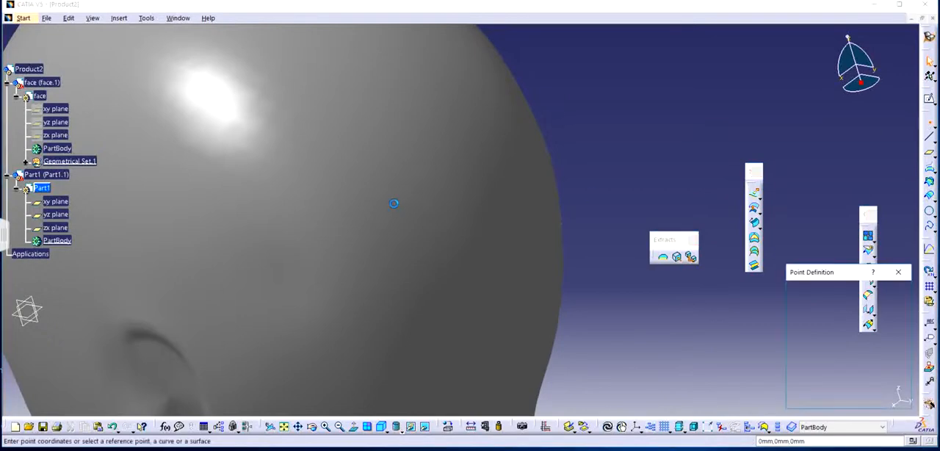
pyautogui.click(436, 173)
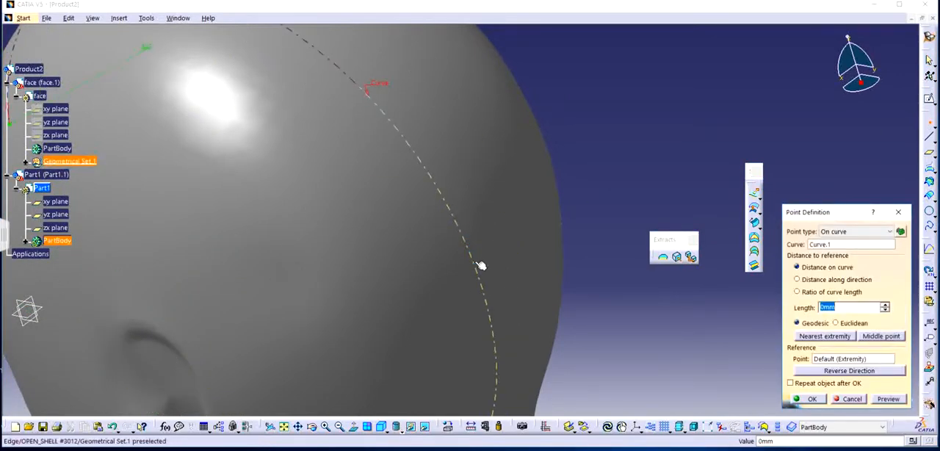
pyautogui.click(482, 266)
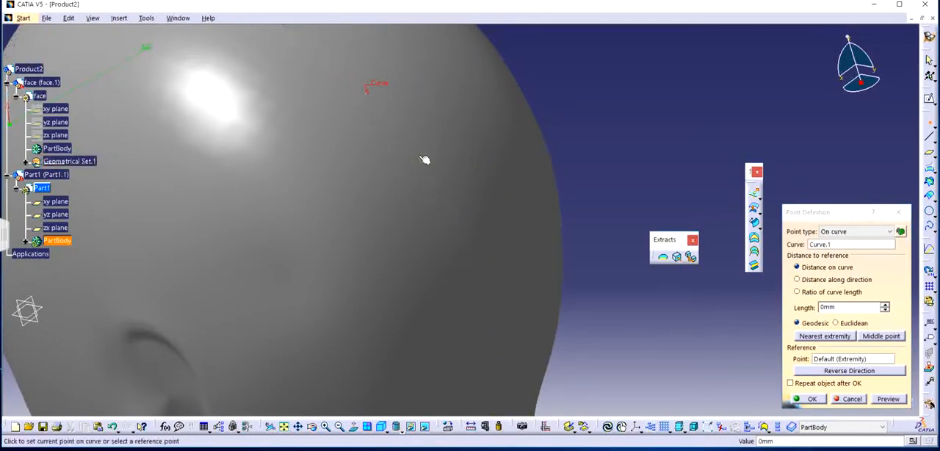
pyautogui.click(897, 211)
# Measure the length of the head's profile edge running from the forehead over the crown to the nape, and close the measurement.
pyautogui.moveTo(697, 132); pyautogui.dragTo(562, 213, button='middle')
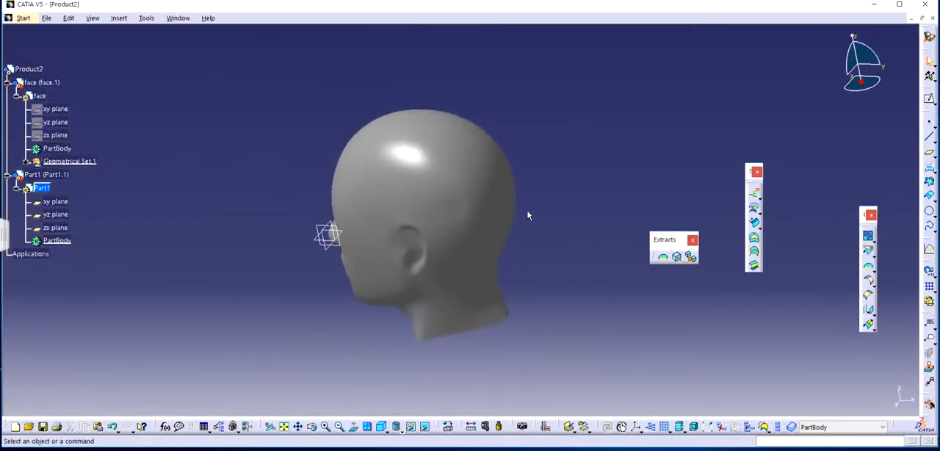
pyautogui.moveTo(448, 242); pyautogui.dragTo(546, 190, button='middle')
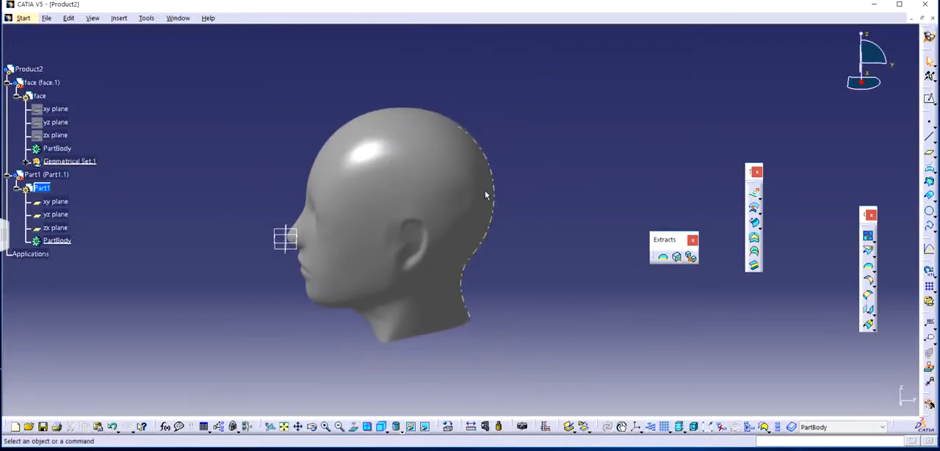
pyautogui.click(473, 427)
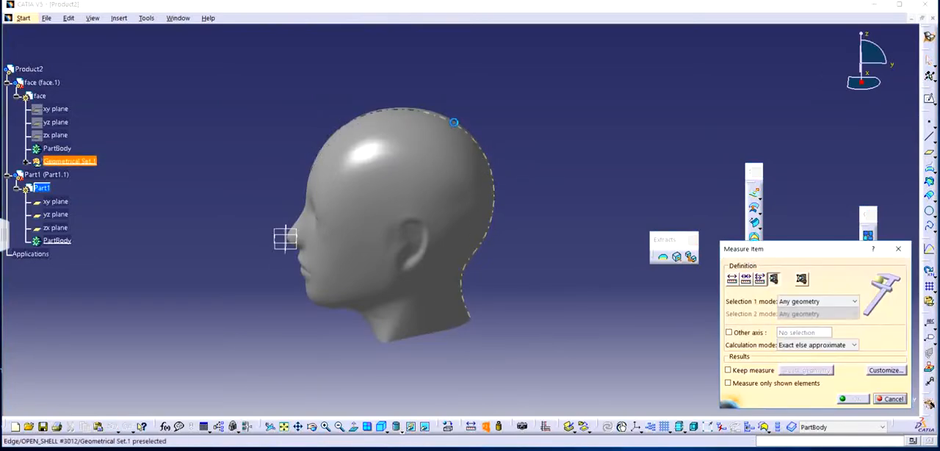
pyautogui.click(454, 122)
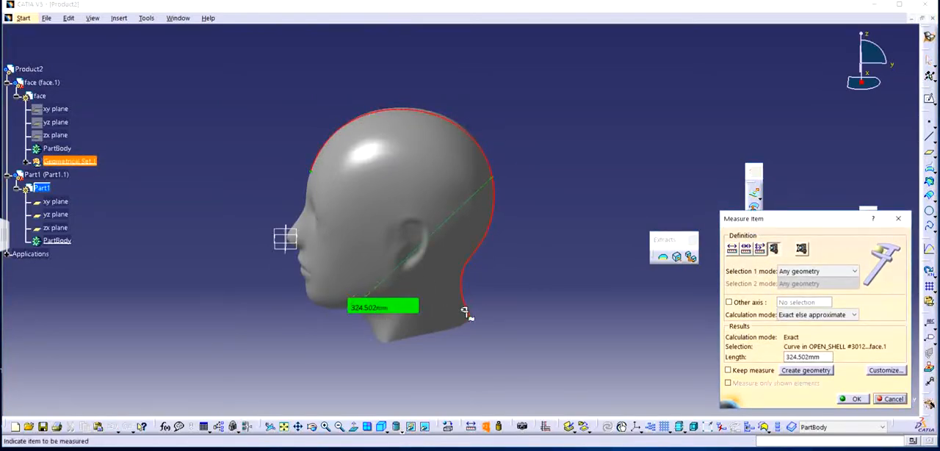
pyautogui.moveTo(465, 346); pyautogui.dragTo(491, 294, button='middle')
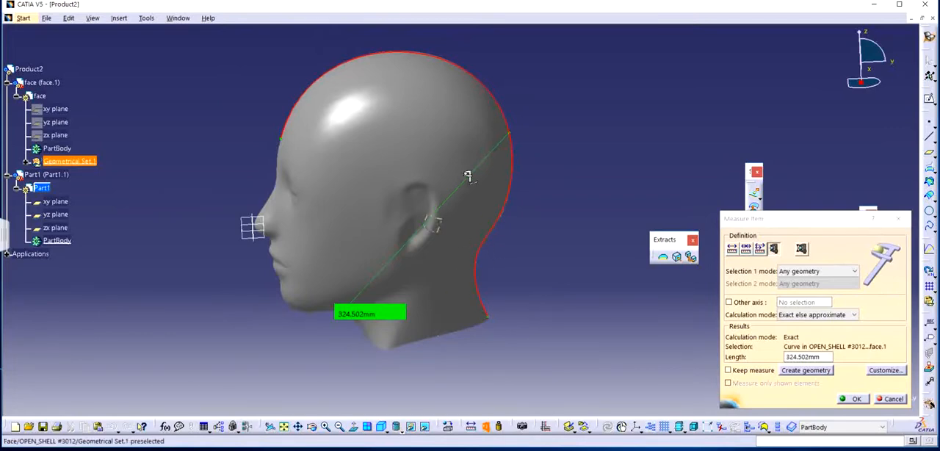
pyautogui.click(901, 218)
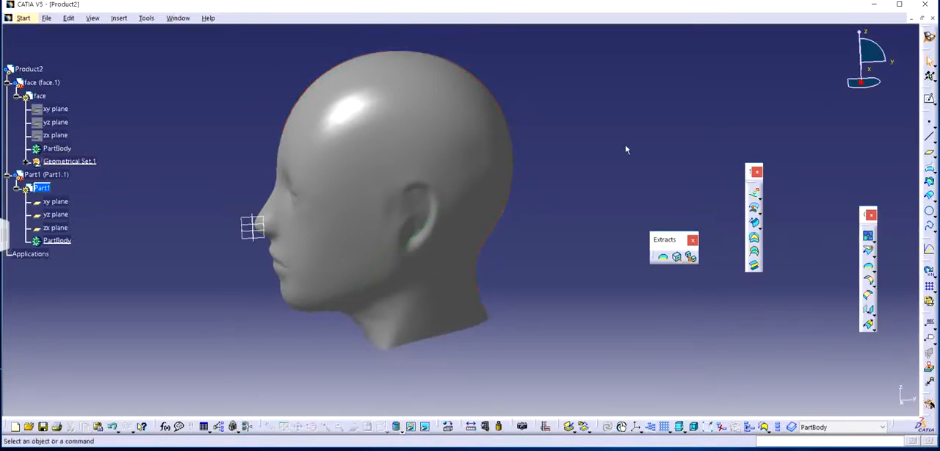
# Activate the face part inside Product2 for editing.
pyautogui.moveTo(431, 248); pyautogui.dragTo(554, 217, button='middle')
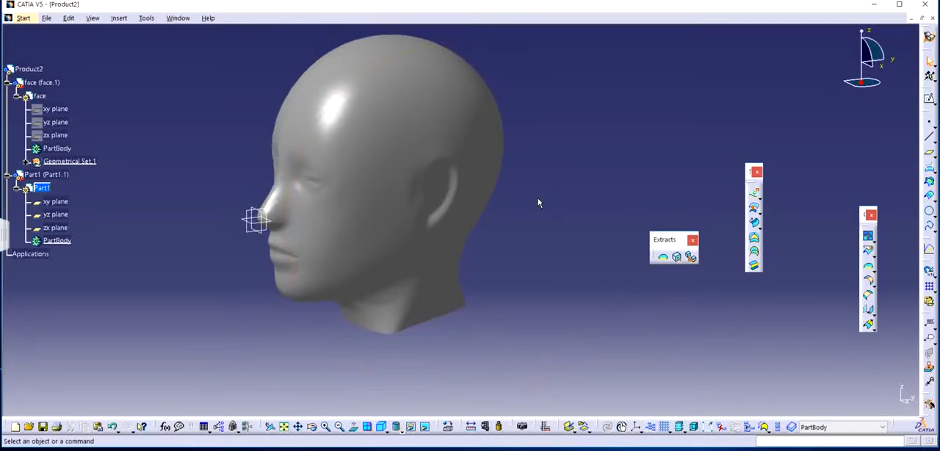
pyautogui.moveTo(518, 225); pyautogui.dragTo(361, 180, button='middle')
pyautogui.moveTo(492, 256); pyautogui.dragTo(522, 270, button='middle')
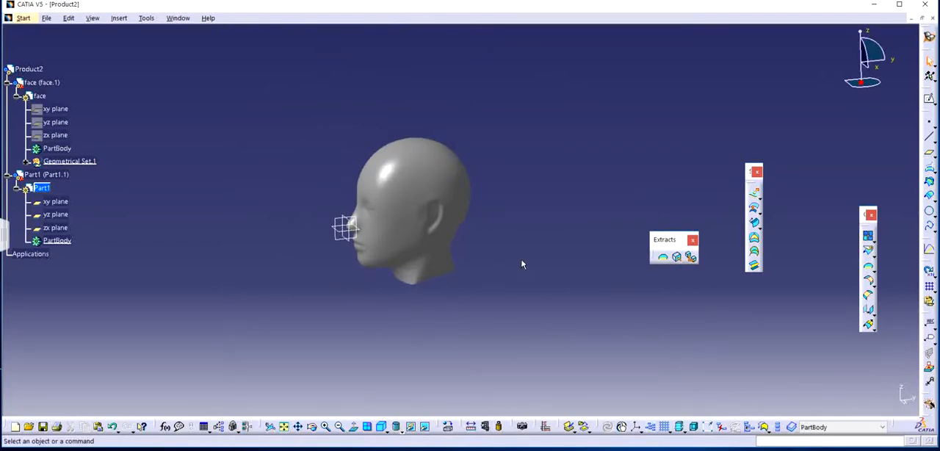
pyautogui.click(29, 69)
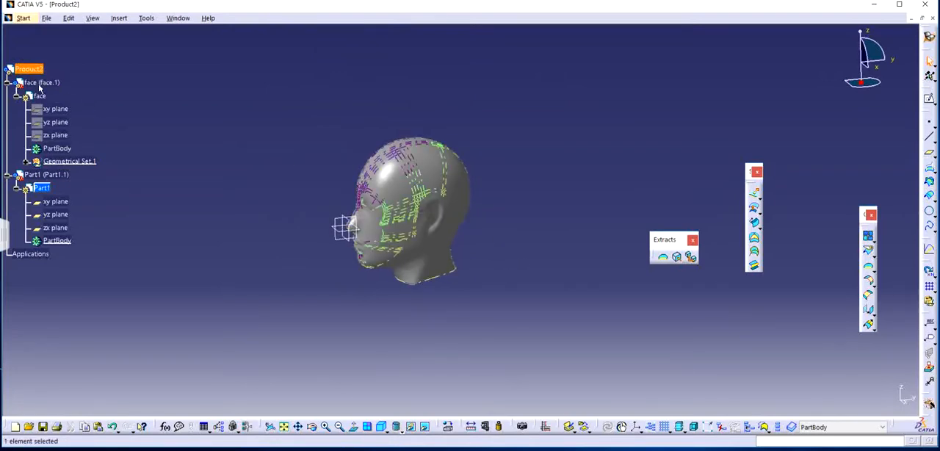
pyautogui.click(42, 99)
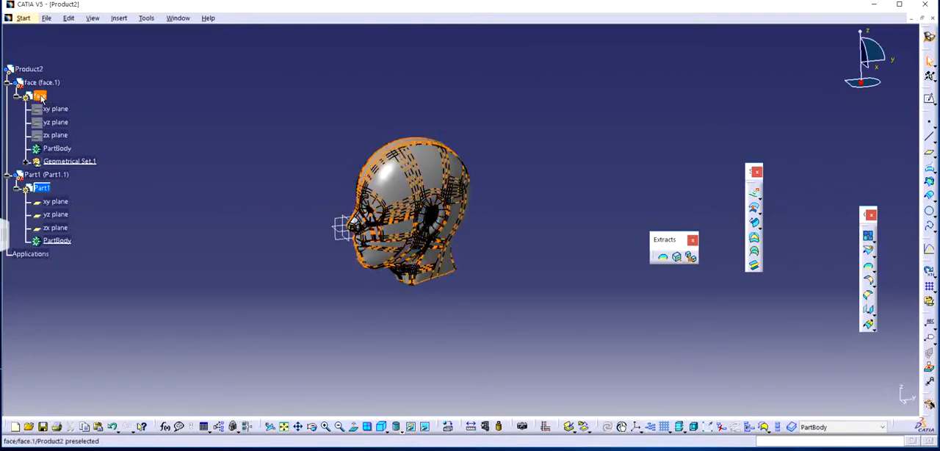
pyautogui.doubleClick(42, 98)
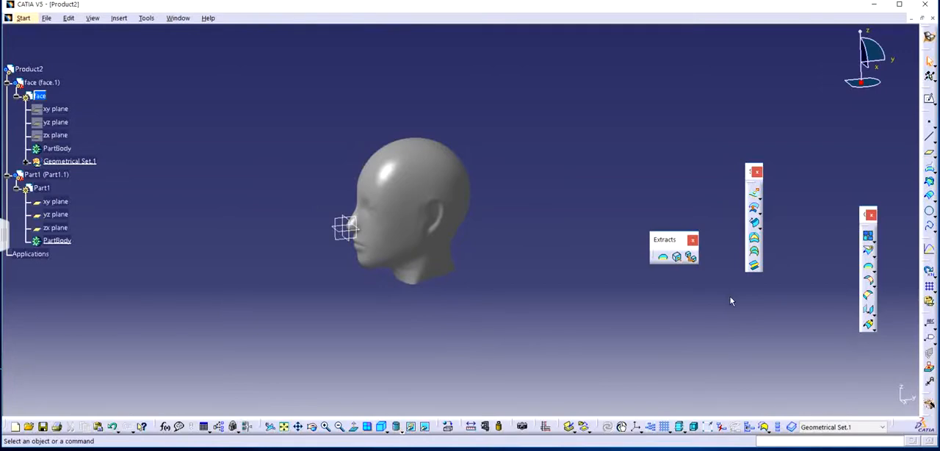
# Undock five more collapsed toolbars and place them as floating palettes in the free space beside the head.
pyautogui.moveTo(927, 268); pyautogui.dragTo(796, 161)
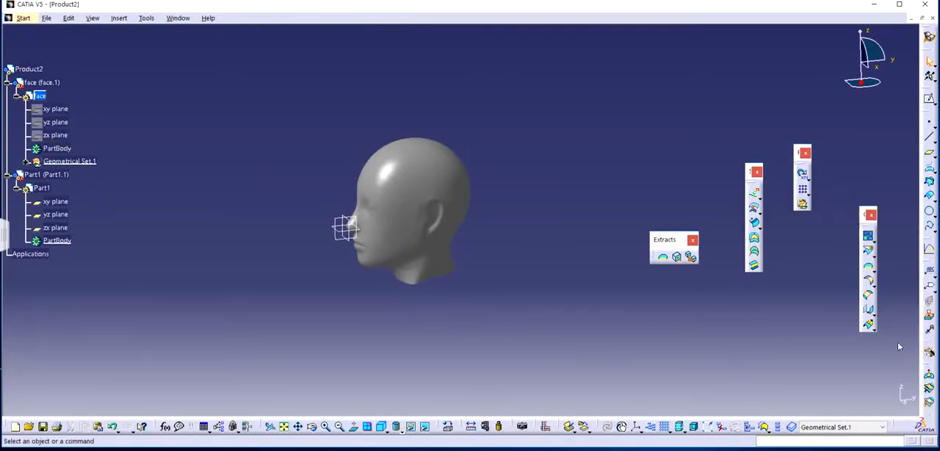
pyautogui.moveTo(928, 367); pyautogui.dragTo(798, 258)
pyautogui.moveTo(928, 367); pyautogui.dragTo(727, 305)
pyautogui.moveTo(929, 371); pyautogui.dragTo(613, 144)
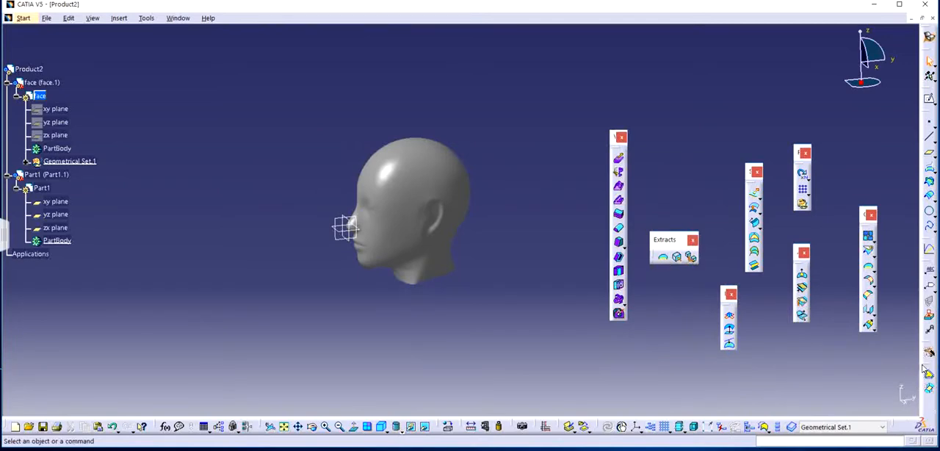
pyautogui.moveTo(927, 371); pyautogui.dragTo(837, 125)
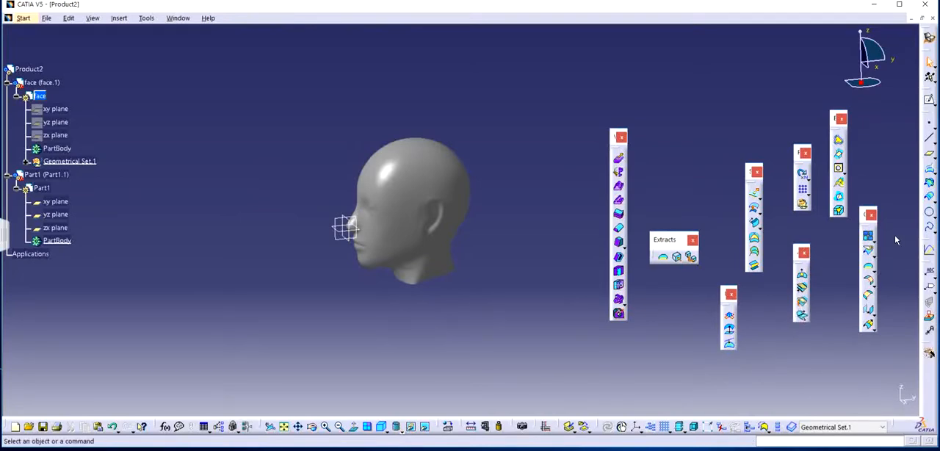
pyautogui.moveTo(390, 216); pyautogui.dragTo(388, 259, button='middle')
pyautogui.moveTo(476, 238); pyautogui.dragTo(431, 125, button='middle')
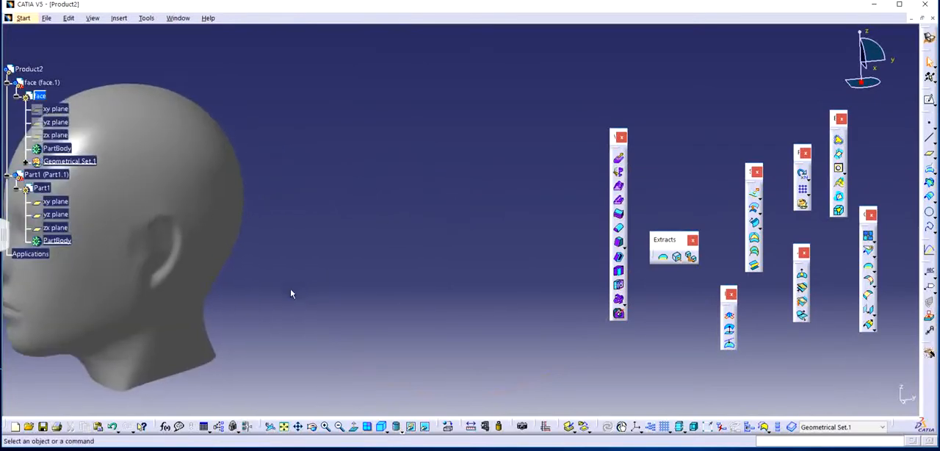
pyautogui.moveTo(291, 287); pyautogui.dragTo(512, 233, button='middle')
pyautogui.moveTo(430, 236); pyautogui.dragTo(472, 277, button='middle')
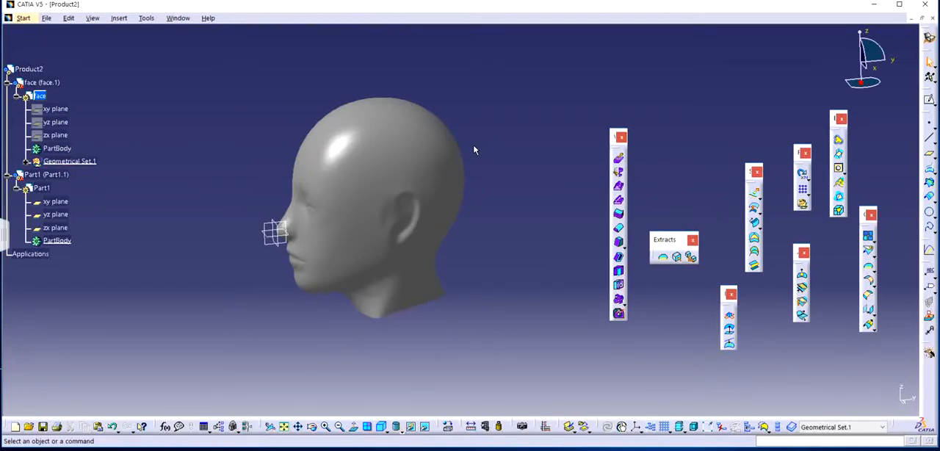
pyautogui.moveTo(336, 256); pyautogui.dragTo(380, 255, button='middle')
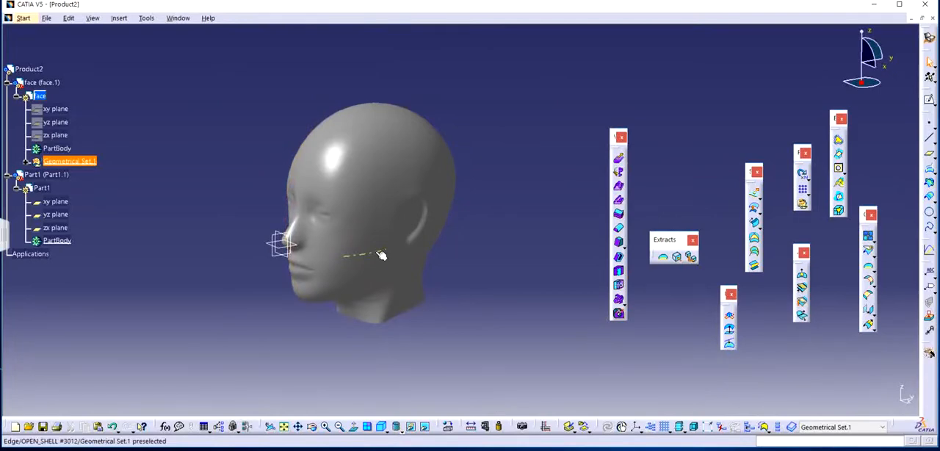
pyautogui.moveTo(443, 306); pyautogui.dragTo(476, 240, button='middle')
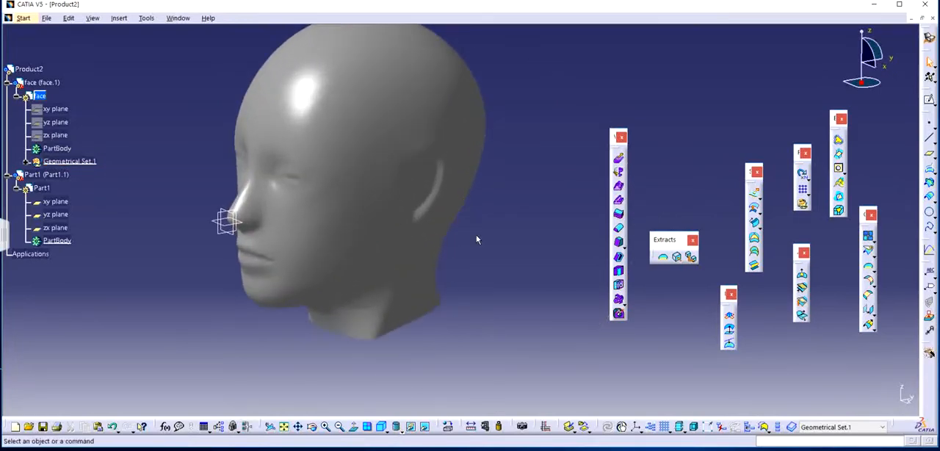
# Move the tall floating palette nearest the head out beyond the other floating palettes to free the modelling area.
pyautogui.moveTo(620, 151); pyautogui.dragTo(911, 192)
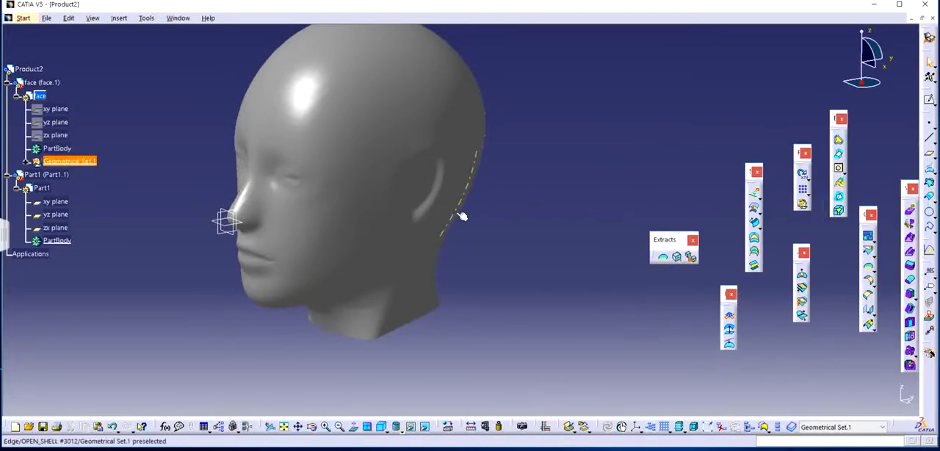
pyautogui.moveTo(462, 212); pyautogui.dragTo(476, 233, button='middle')
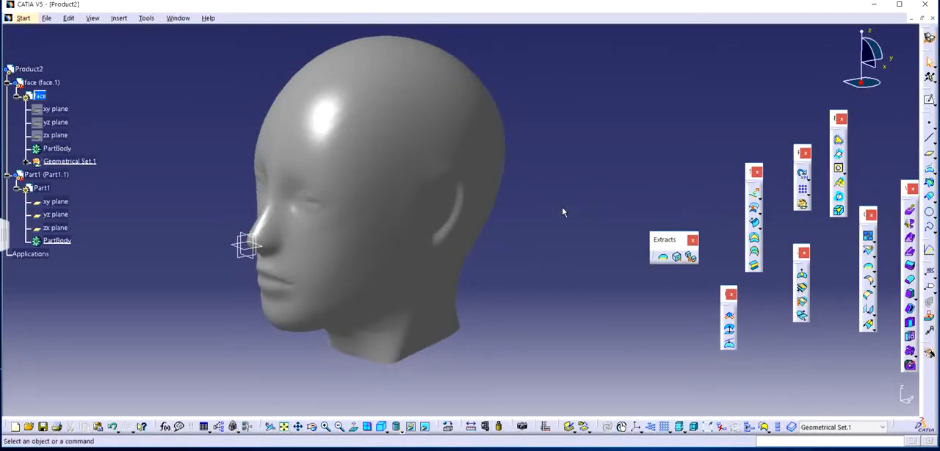
pyautogui.moveTo(469, 235); pyautogui.dragTo(401, 242, button='middle')
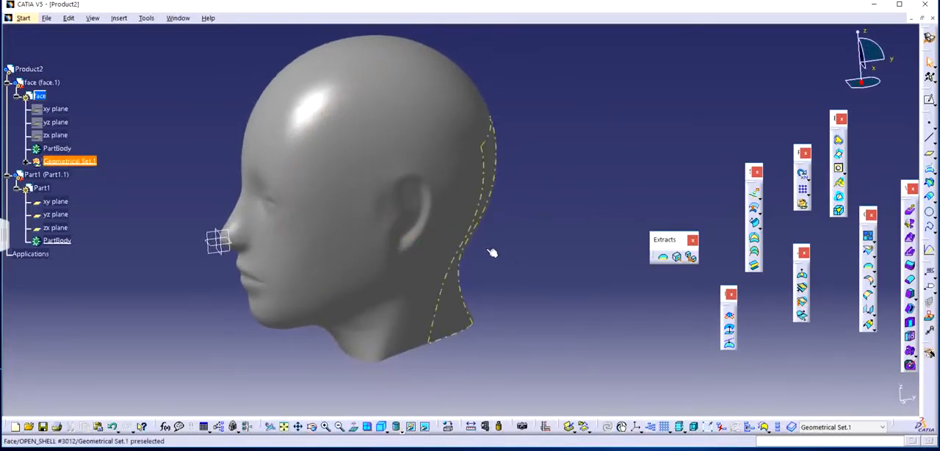
pyautogui.moveTo(491, 250); pyautogui.dragTo(555, 238, button='middle')
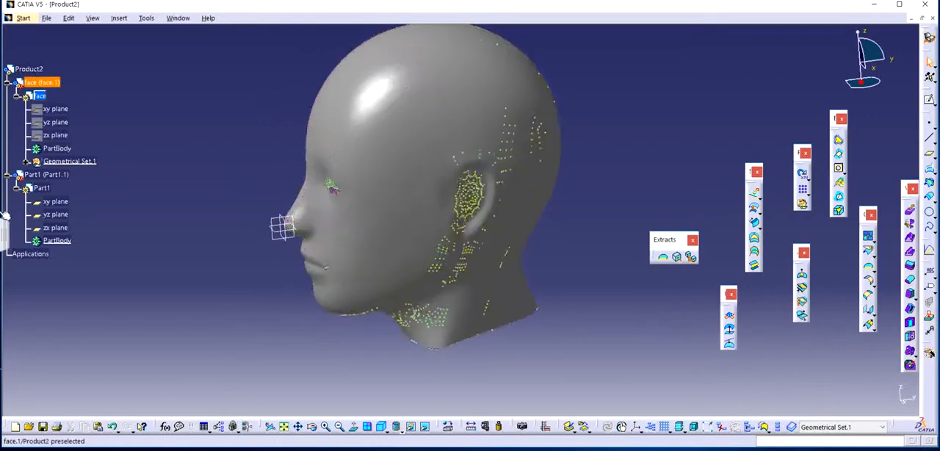
# Activate Part1 for editing and start an Extract with its list of multiple elements open.
pyautogui.doubleClick(42, 187)
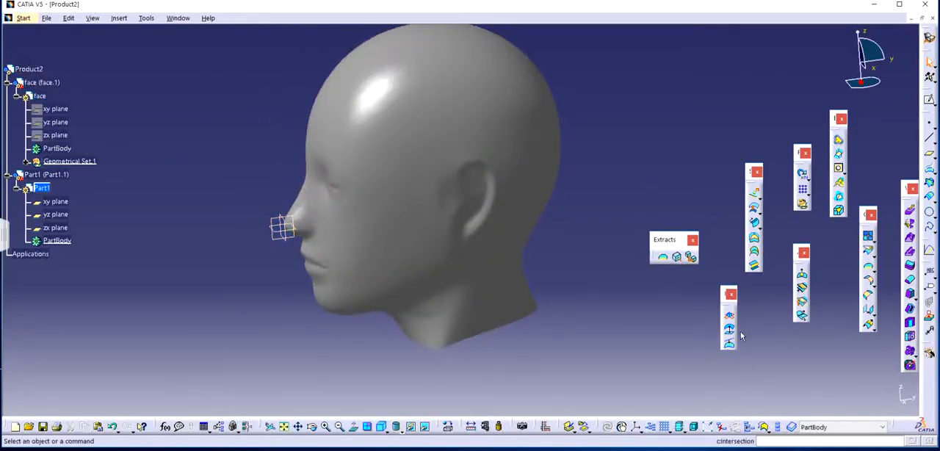
pyautogui.click(677, 260)
pyautogui.moveTo(447, 269); pyautogui.dragTo(442, 227, button='middle')
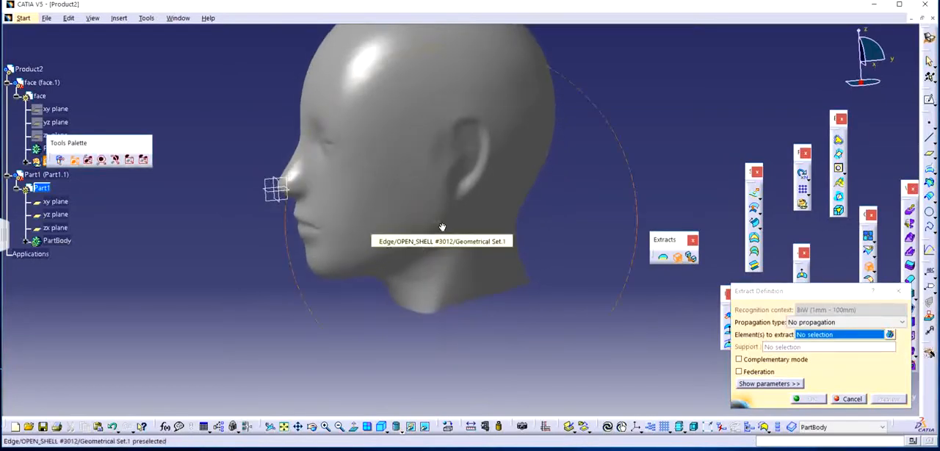
pyautogui.click(889, 334)
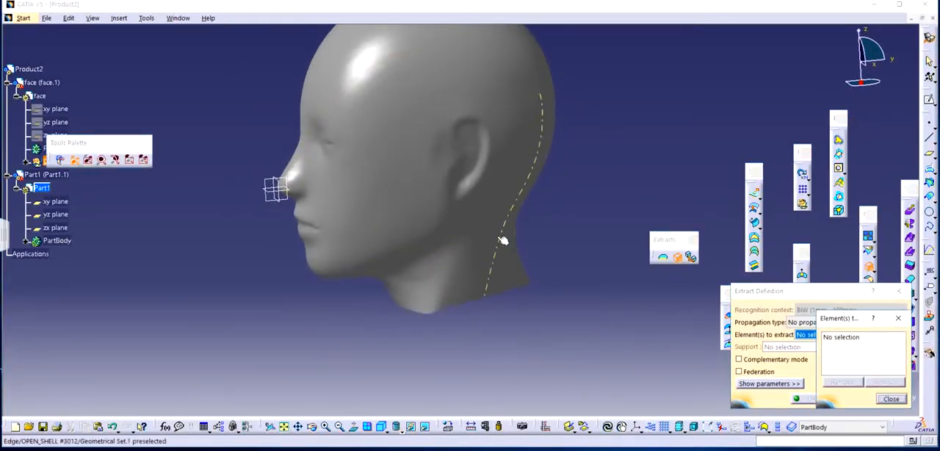
# Add the curved jawline strip, the large lower-cheek face and the thin face above it to the Extract selection.
pyautogui.moveTo(503, 240); pyautogui.dragTo(401, 254, button='middle')
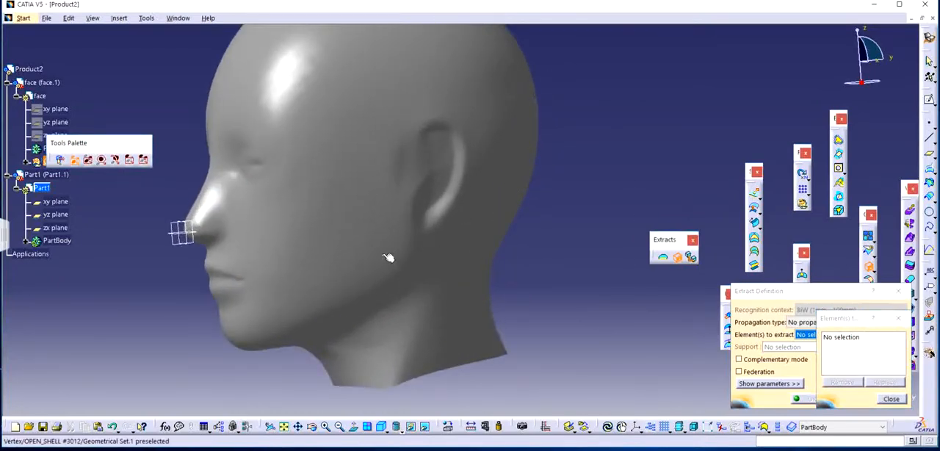
pyautogui.moveTo(446, 231); pyautogui.dragTo(467, 193, button='middle')
pyautogui.click(461, 248)
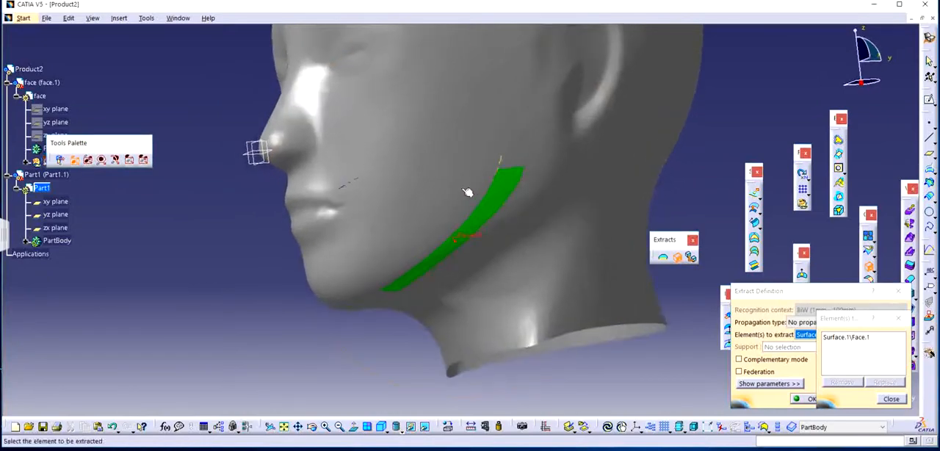
pyautogui.click(469, 212)
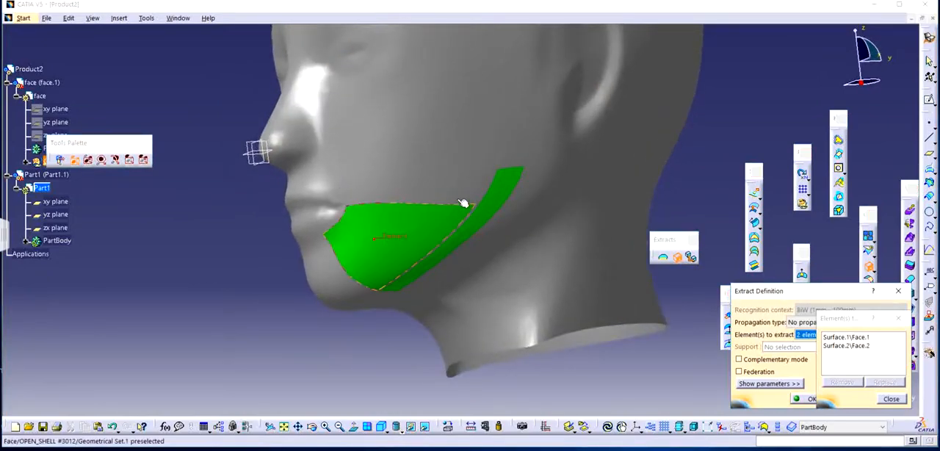
pyautogui.click(453, 203)
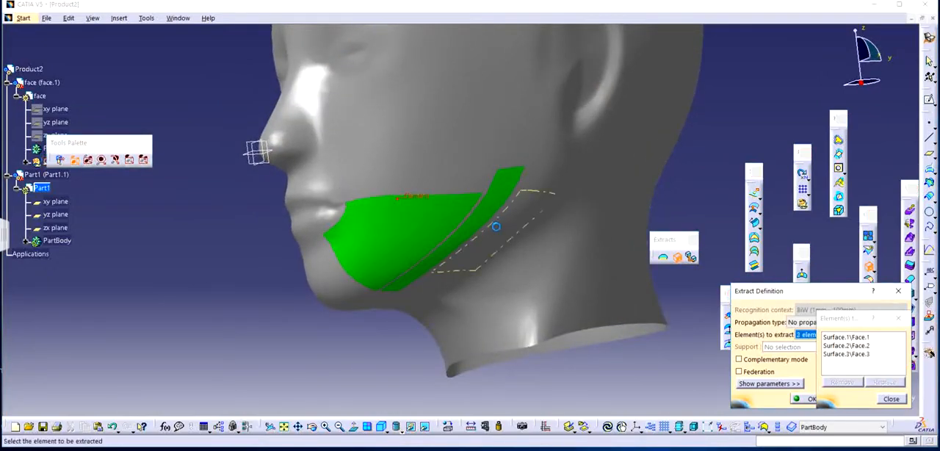
# Add the sliver faces between the lower cheek and the jawline strip, and the face behind the strip, to the Extract.
pyautogui.moveTo(453, 204); pyautogui.dragTo(458, 150, button='middle')
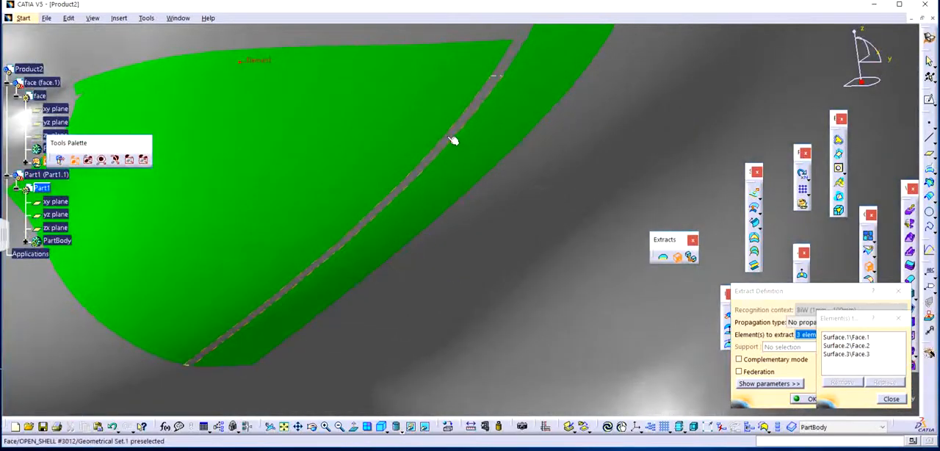
pyautogui.click(454, 142)
pyautogui.click(512, 63)
pyautogui.moveTo(568, 93); pyautogui.dragTo(449, 211, button='middle')
pyautogui.click(516, 152)
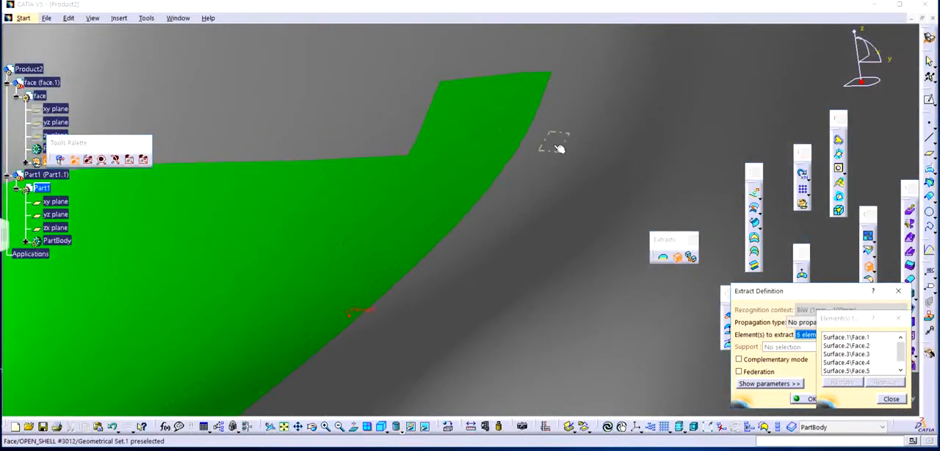
# Add the small faces at the rear corner of the jaw below the ear to the Extract, squaring off its upper edge.
pyautogui.click(558, 98)
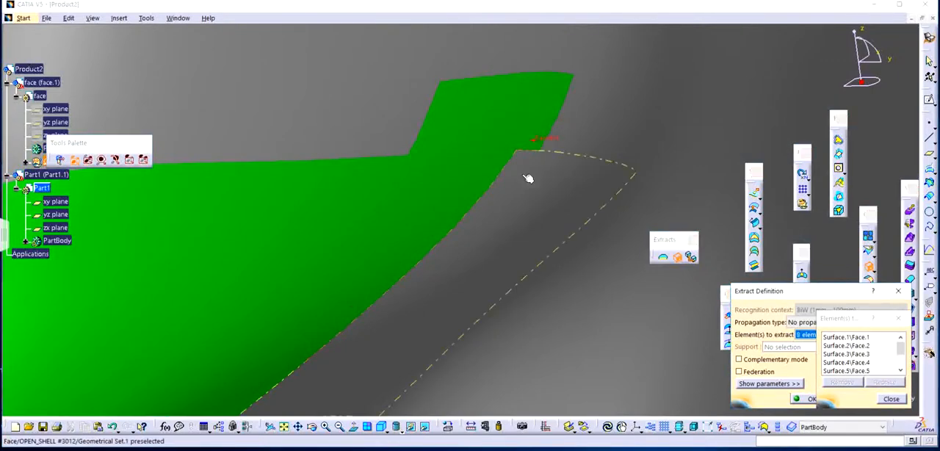
pyautogui.click(527, 179)
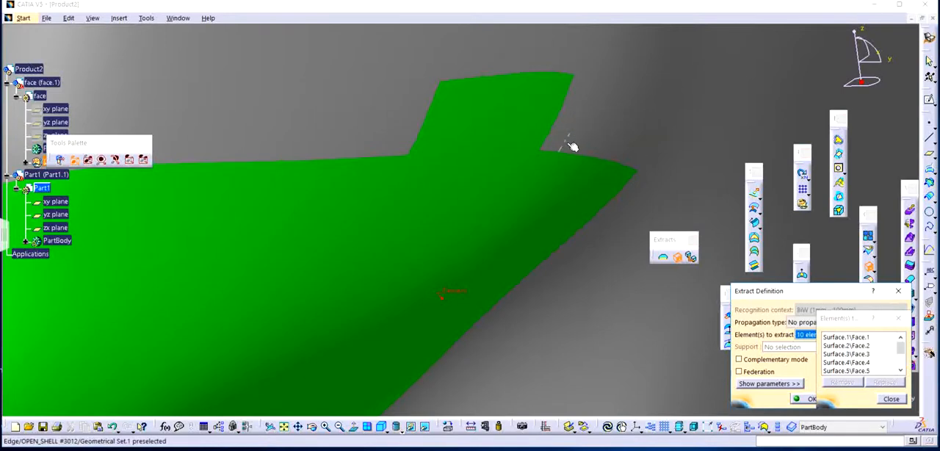
pyautogui.click(561, 149)
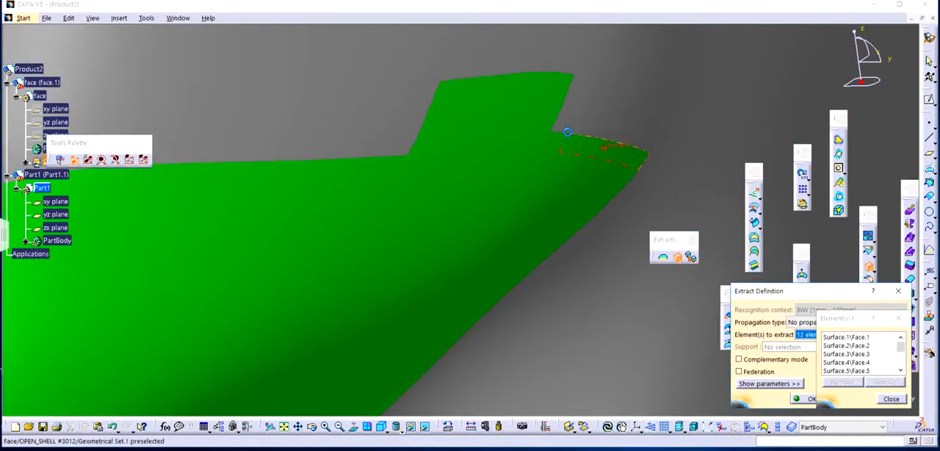
pyautogui.click(569, 125)
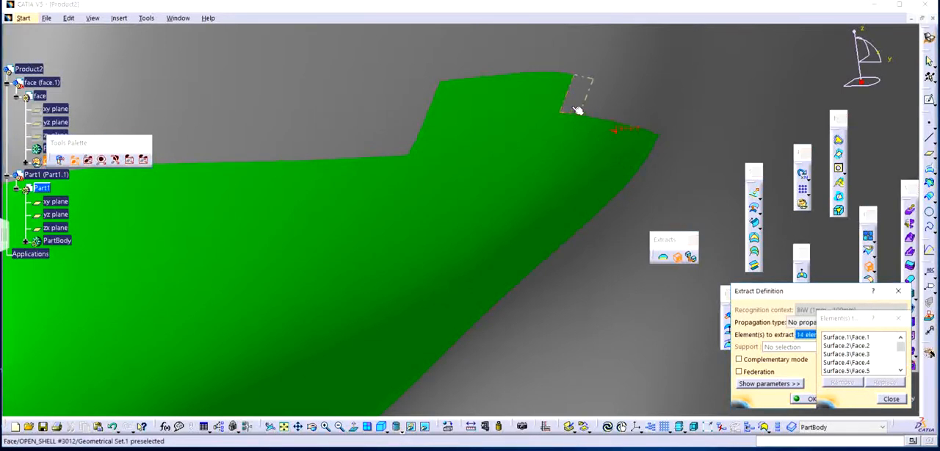
pyautogui.click(602, 101)
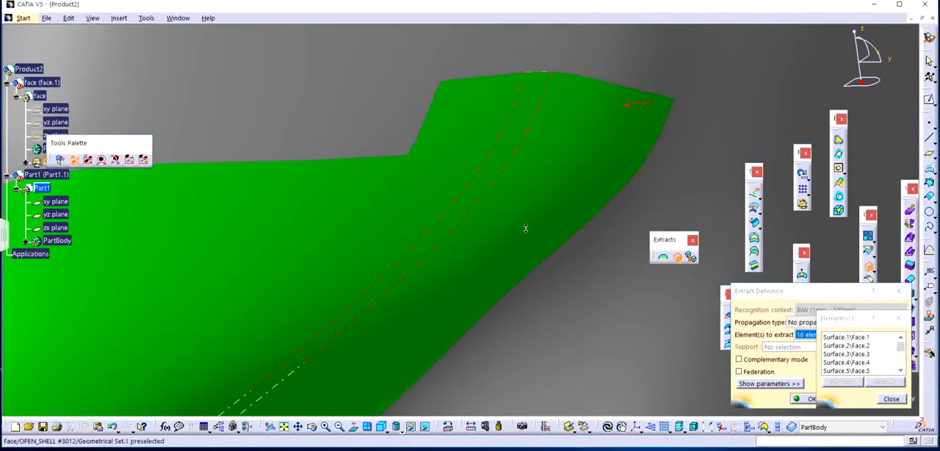
# Add the adjoining narrow faces on the underside of the jaw towards the neck to the Extract selection.
pyautogui.moveTo(525, 227); pyautogui.dragTo(581, 170, button='middle')
pyautogui.click(556, 205)
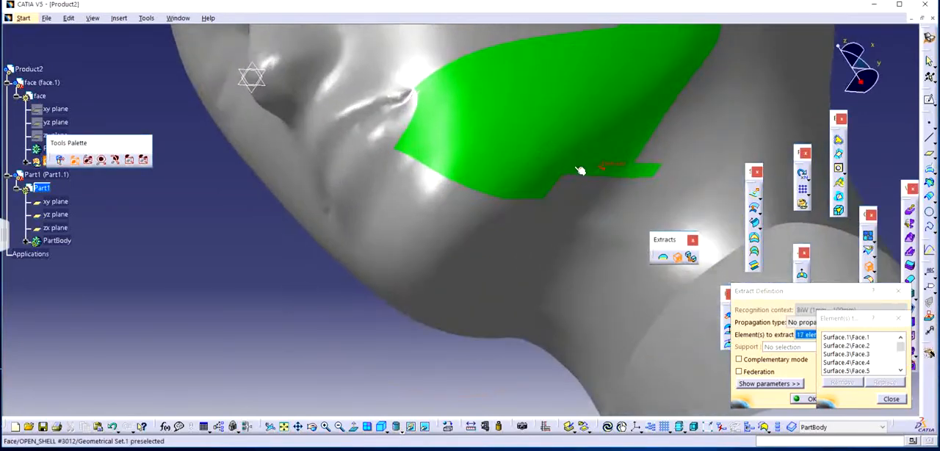
pyautogui.click(582, 184)
pyautogui.click(565, 203)
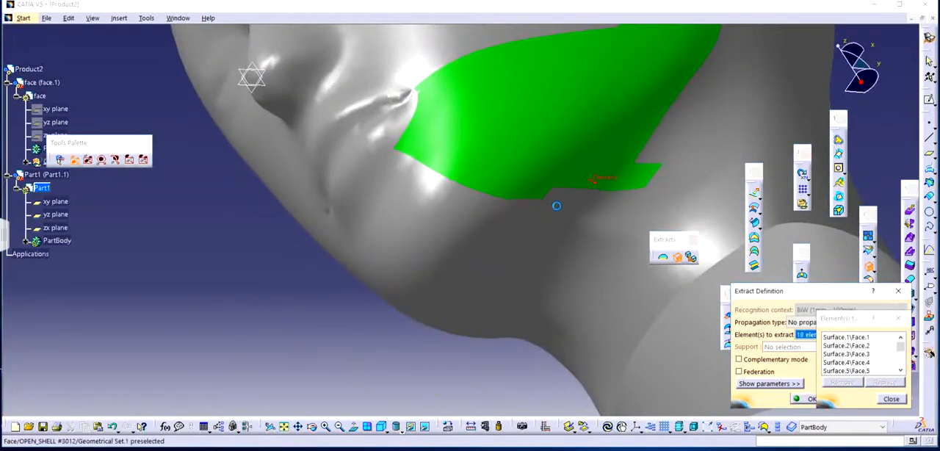
pyautogui.click(567, 217)
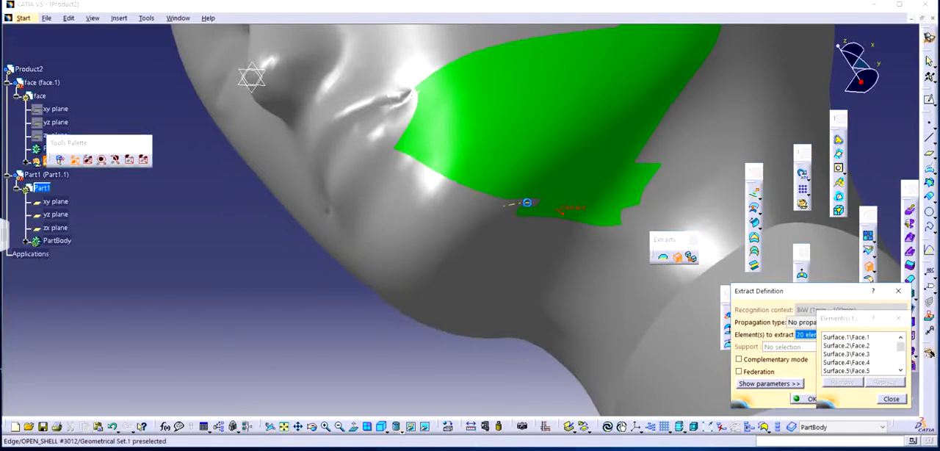
# Add the tiny faces filling the notch along the underside edge of the jaw to the Extract selection.
pyautogui.moveTo(533, 218); pyautogui.dragTo(513, 174, button='middle')
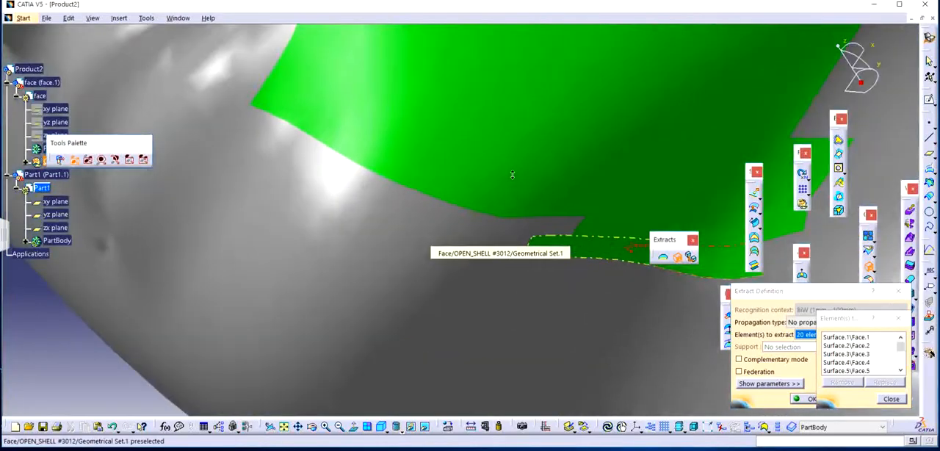
pyautogui.click(572, 223)
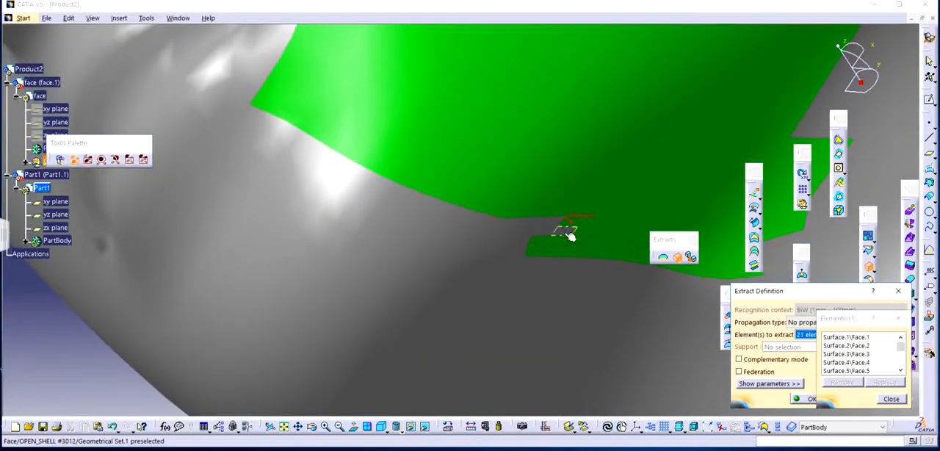
pyautogui.click(546, 220)
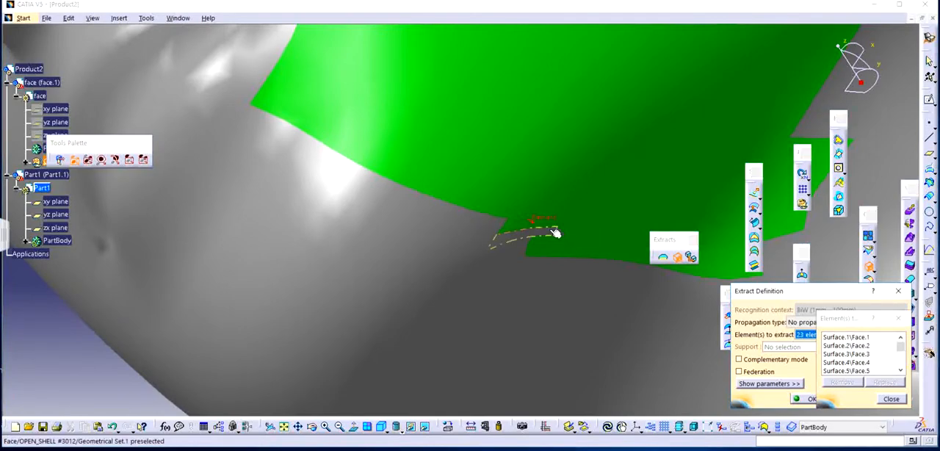
pyautogui.click(555, 233)
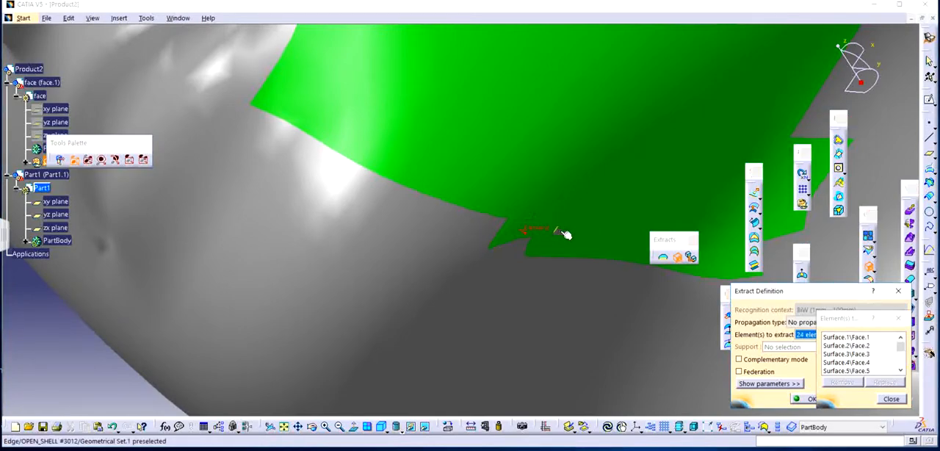
# Add the remaining sliver faces near the notch under the jaw and the long strip running from chin to nose to the Extract.
pyautogui.moveTo(562, 231); pyautogui.dragTo(507, 96, button='middle')
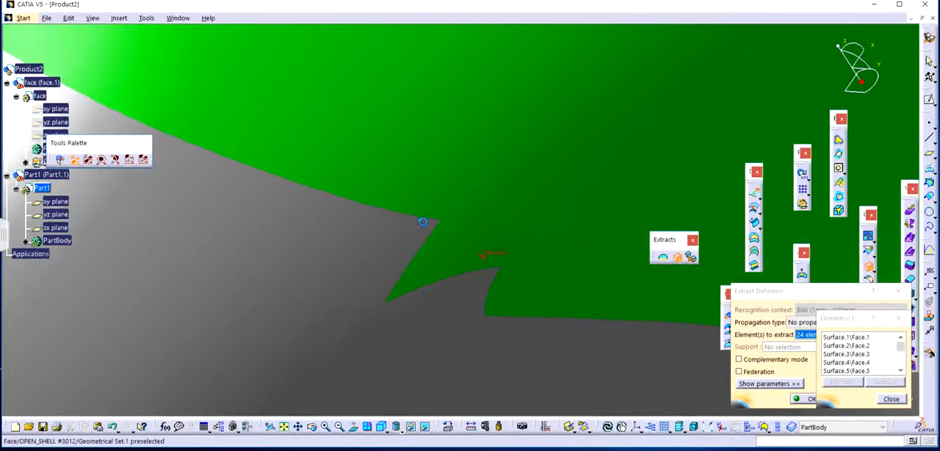
pyautogui.click(422, 222)
pyautogui.click(384, 225)
pyautogui.moveTo(494, 259); pyautogui.dragTo(490, 334, button='middle')
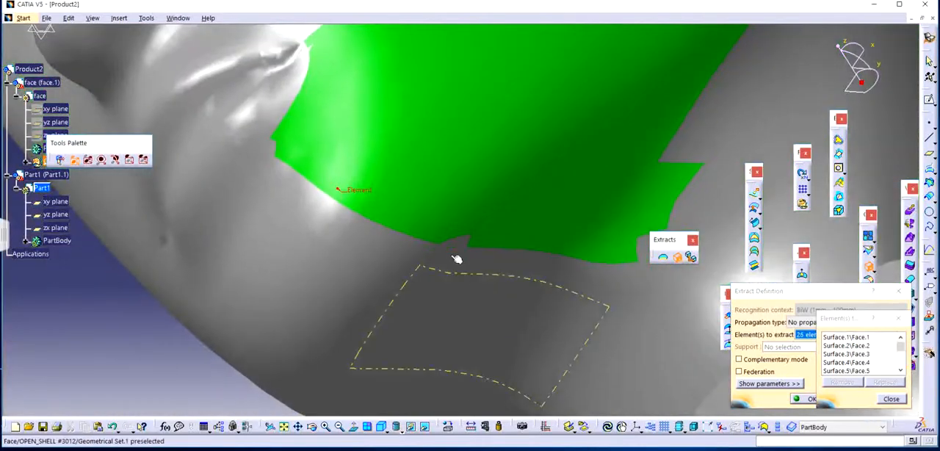
pyautogui.click(451, 248)
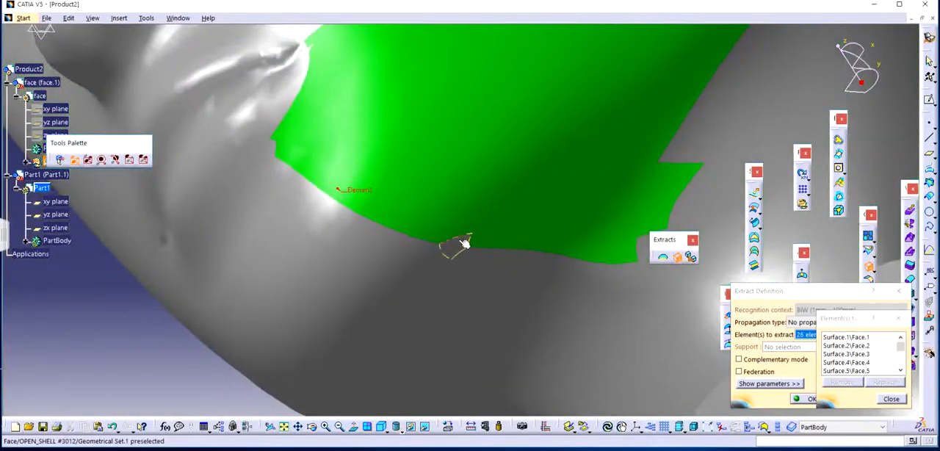
pyautogui.click(353, 232)
# Add the narrow sliver faces along the underside edge of the jaw, including the tiny one in the notch, to the Extract.
pyautogui.moveTo(495, 235); pyautogui.dragTo(449, 288, button='middle')
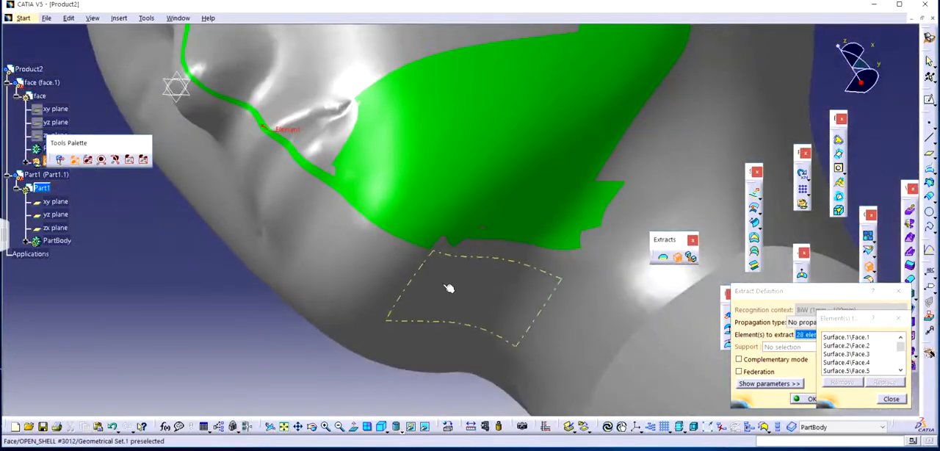
pyautogui.moveTo(495, 266); pyautogui.dragTo(561, 272, button='middle')
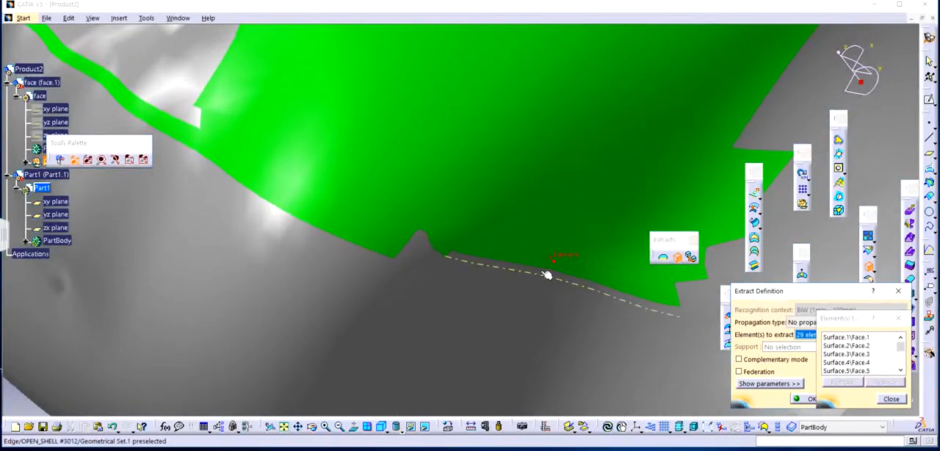
pyautogui.click(547, 275)
pyautogui.click(509, 277)
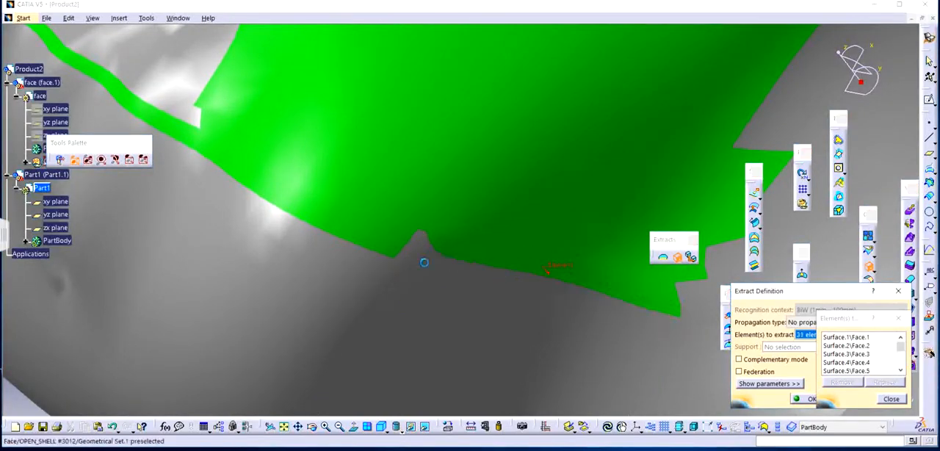
pyautogui.click(431, 267)
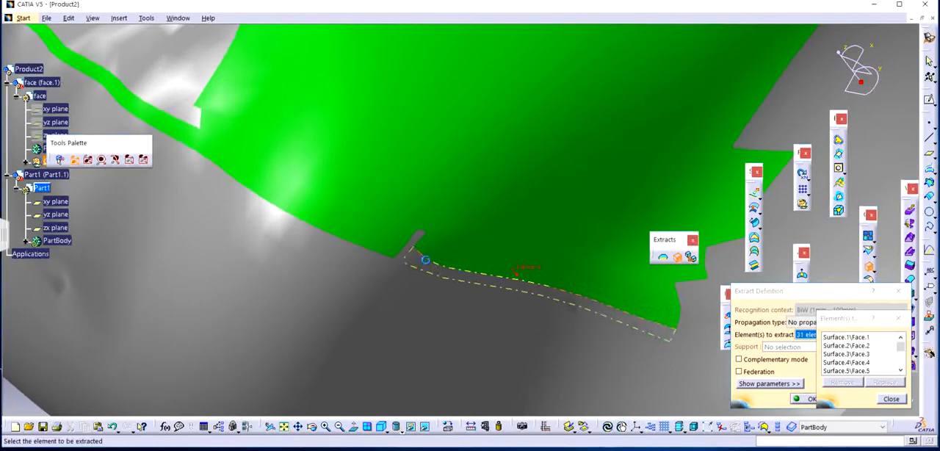
pyautogui.click(420, 237)
# Add the large four-sided face under the chin and the sliver faces at its front corner to the Extract.
pyautogui.keyDown('ctrl'); pyautogui.moveTo(440, 286); pyautogui.dragTo(456, 314, button='middle'); pyautogui.keyUp('ctrl')
pyautogui.click(455, 307)
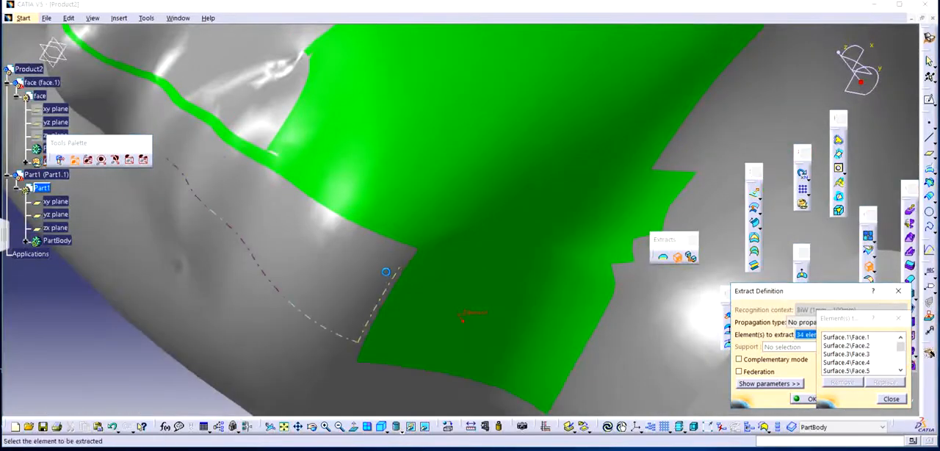
pyautogui.click(412, 253)
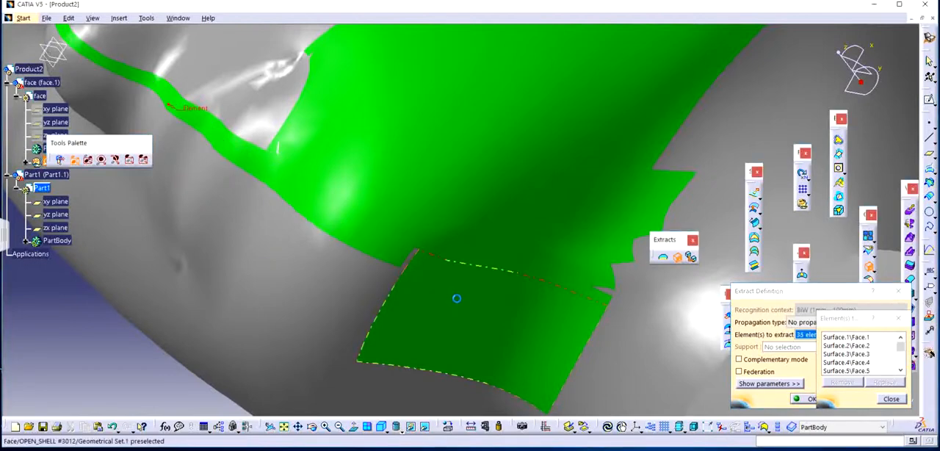
pyautogui.moveTo(457, 299); pyautogui.dragTo(428, 192, button='middle')
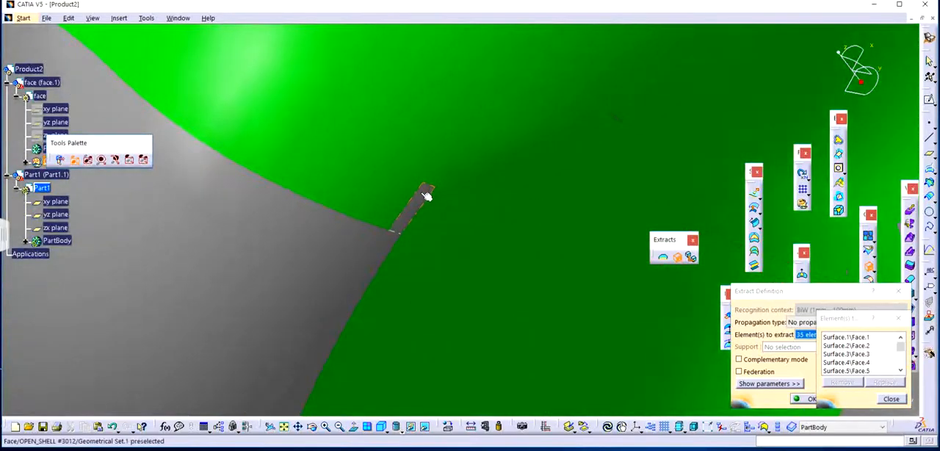
pyautogui.click(426, 195)
pyautogui.click(394, 247)
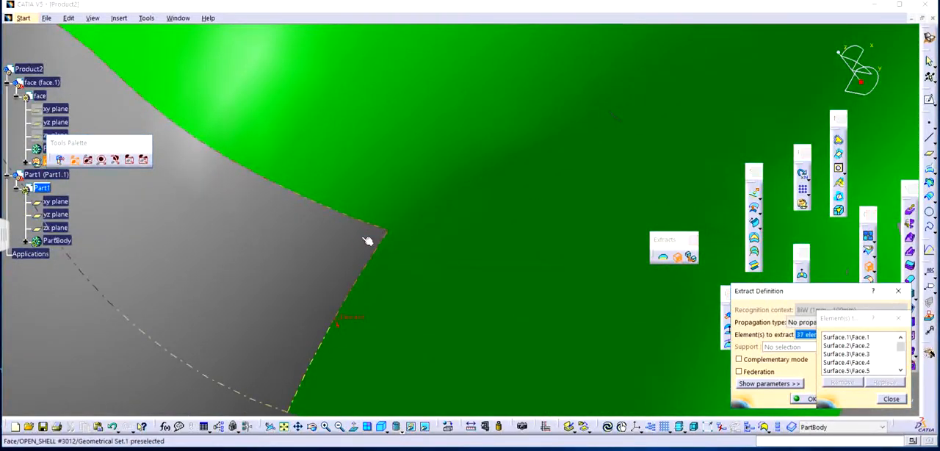
# Add the strips running along the face's centreline and the narrow face bordering the under-chin patch to the Extract.
pyautogui.click(367, 241)
pyautogui.moveTo(462, 229); pyautogui.dragTo(489, 227, button='middle')
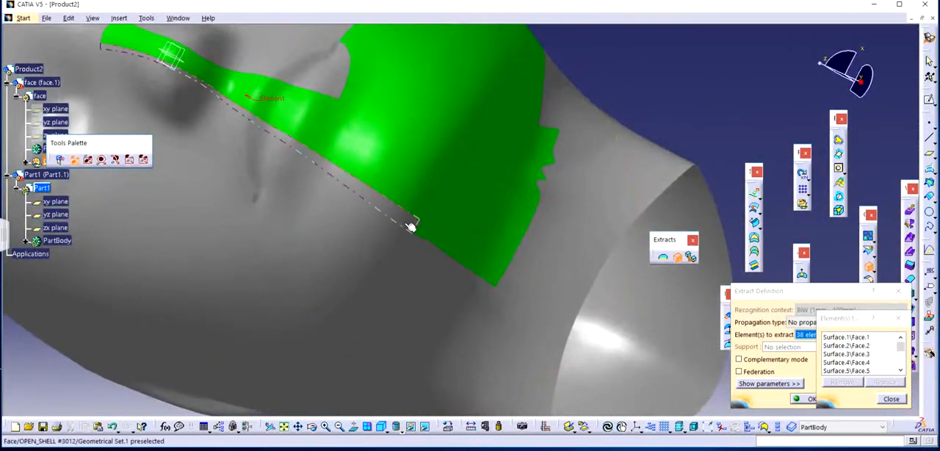
pyautogui.click(411, 227)
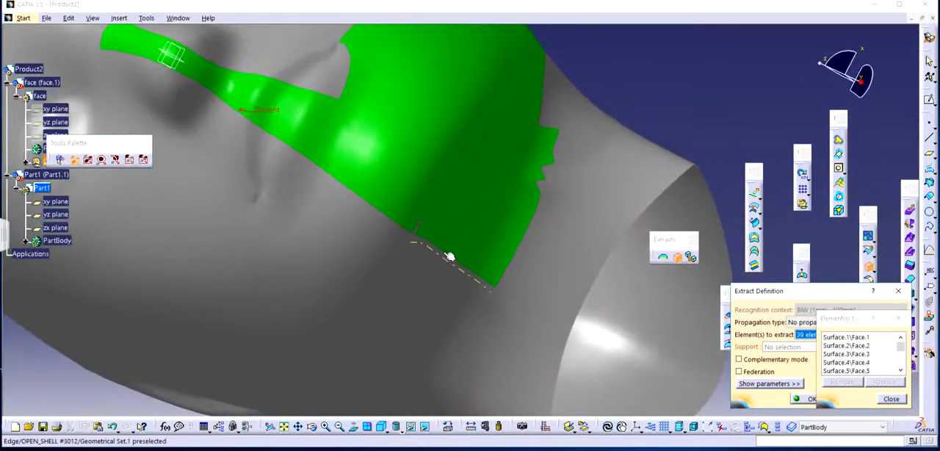
pyautogui.moveTo(449, 256); pyautogui.dragTo(388, 213, button='middle')
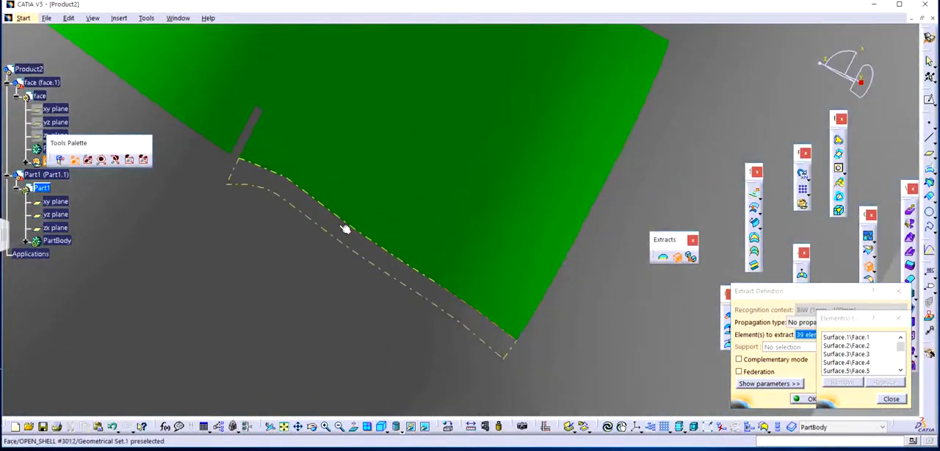
pyautogui.click(345, 230)
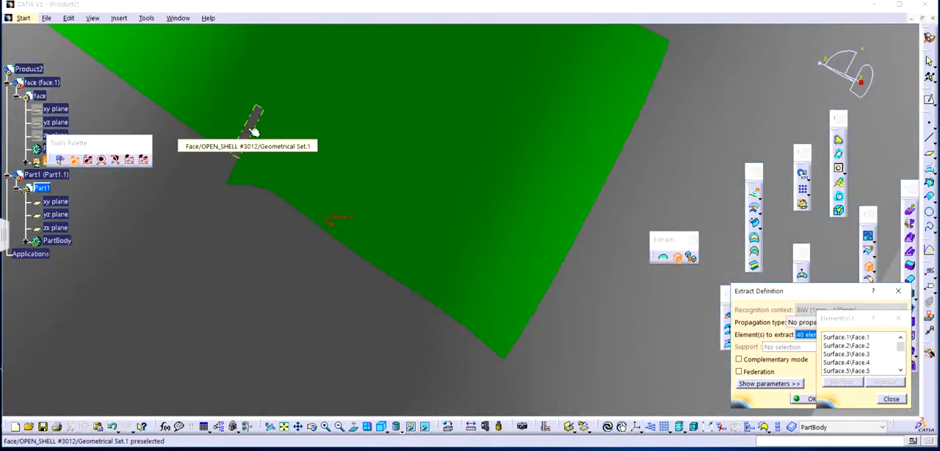
pyautogui.click(253, 130)
# Add the small corner faces and the remaining narrow strip along the centreline under the chin to the Extract.
pyautogui.moveTo(483, 160); pyautogui.dragTo(493, 194, button='middle')
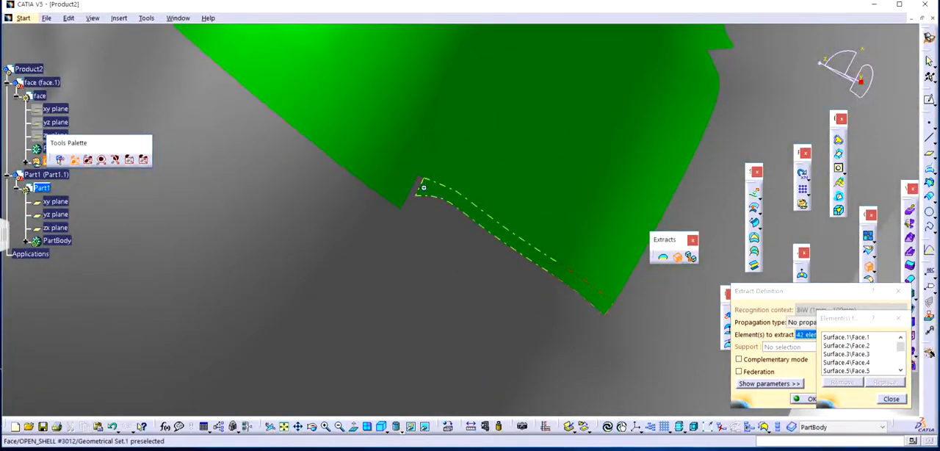
pyautogui.click(419, 185)
pyautogui.click(346, 129)
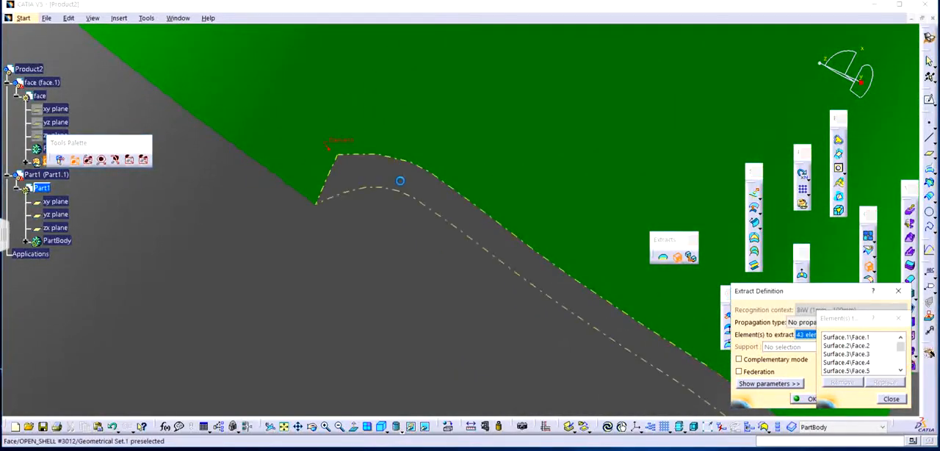
pyautogui.click(406, 185)
pyautogui.moveTo(372, 164); pyautogui.dragTo(375, 294, button='middle')
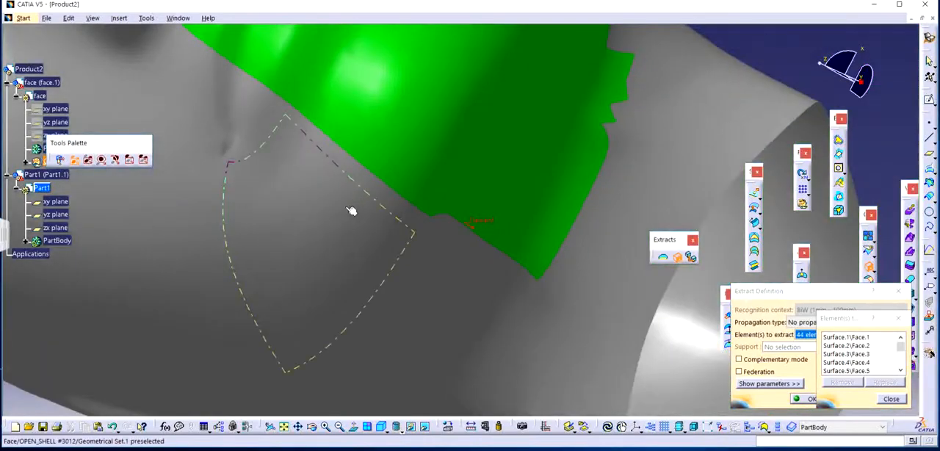
# Examine the selected faces around the chin, mouth, jaw and neck from several sides for missing areas.
pyautogui.moveTo(400, 215); pyautogui.dragTo(456, 239, button='middle')
pyautogui.moveTo(373, 204); pyautogui.dragTo(376, 258, button='middle')
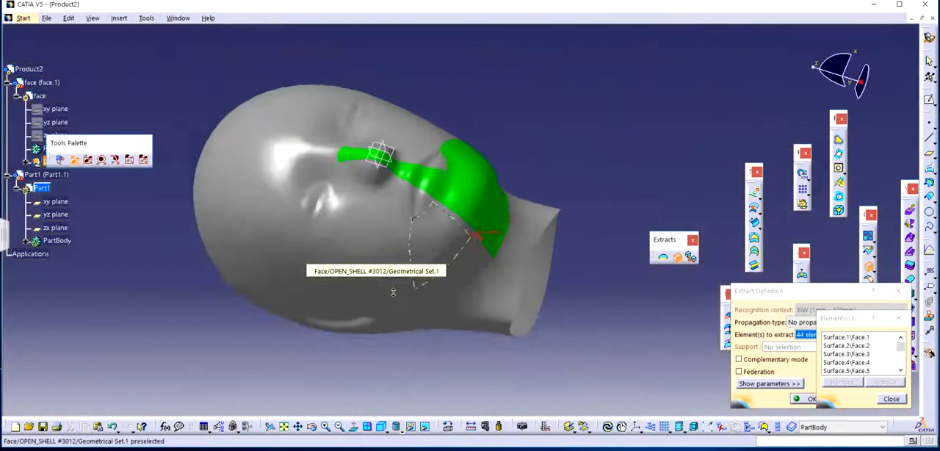
pyautogui.moveTo(390, 325); pyautogui.dragTo(408, 329, button='middle')
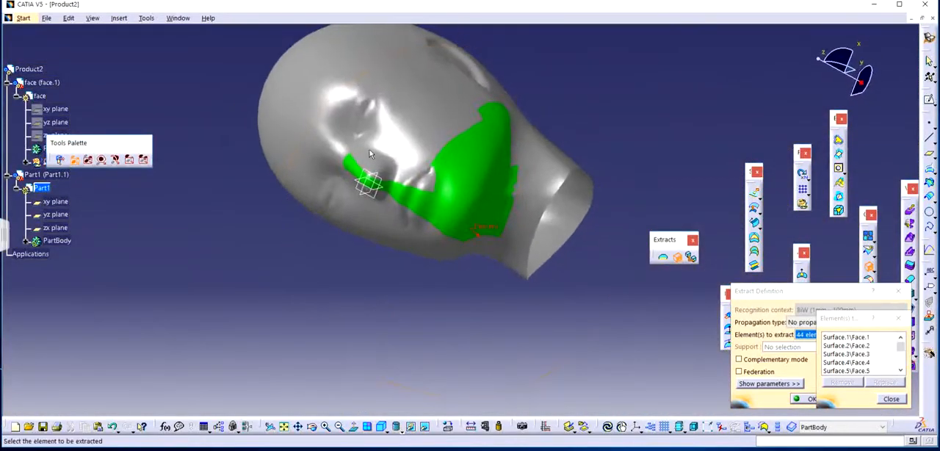
pyautogui.moveTo(423, 252); pyautogui.dragTo(606, 213, button='middle')
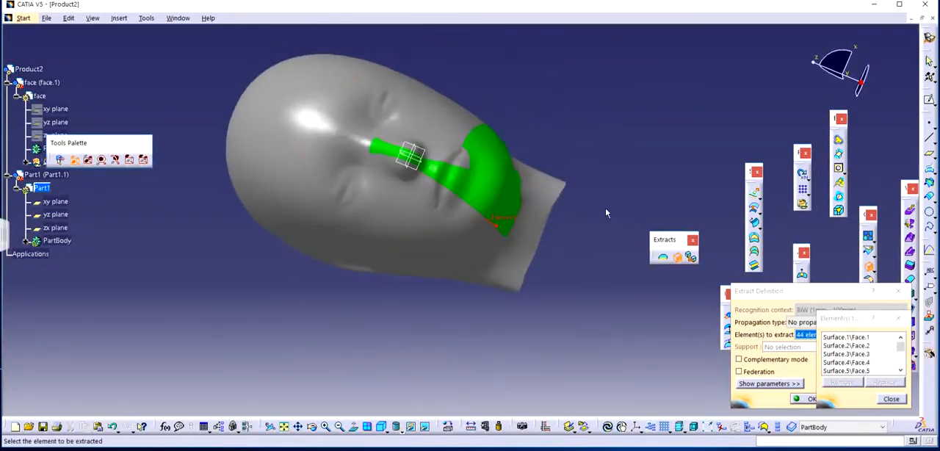
pyautogui.moveTo(529, 229); pyautogui.dragTo(554, 162, button='middle')
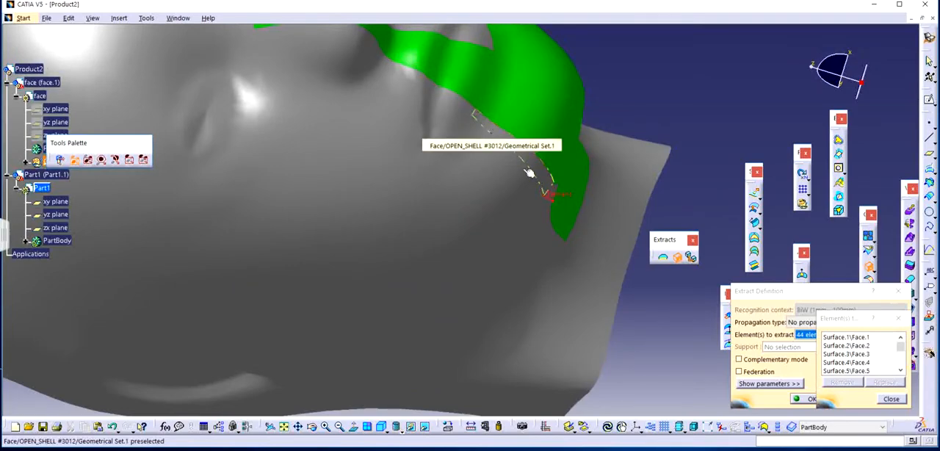
pyautogui.moveTo(558, 310); pyautogui.dragTo(474, 373, button='middle')
pyautogui.moveTo(635, 182); pyautogui.dragTo(610, 208, button='middle')
pyautogui.moveTo(604, 174); pyautogui.dragTo(462, 177, button='middle')
pyautogui.moveTo(597, 152); pyautogui.dragTo(565, 221, button='middle')
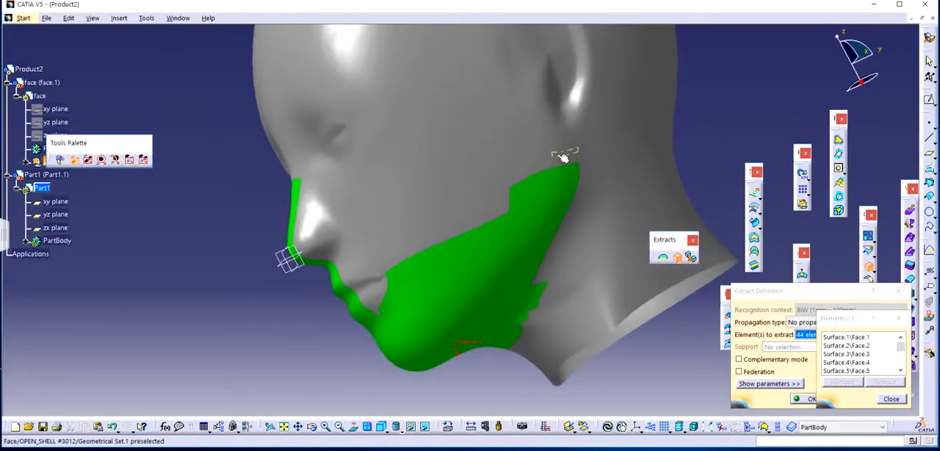
# Add the small faces along the upper edge of the jaw below the ear to the Extract.
pyautogui.click(567, 166)
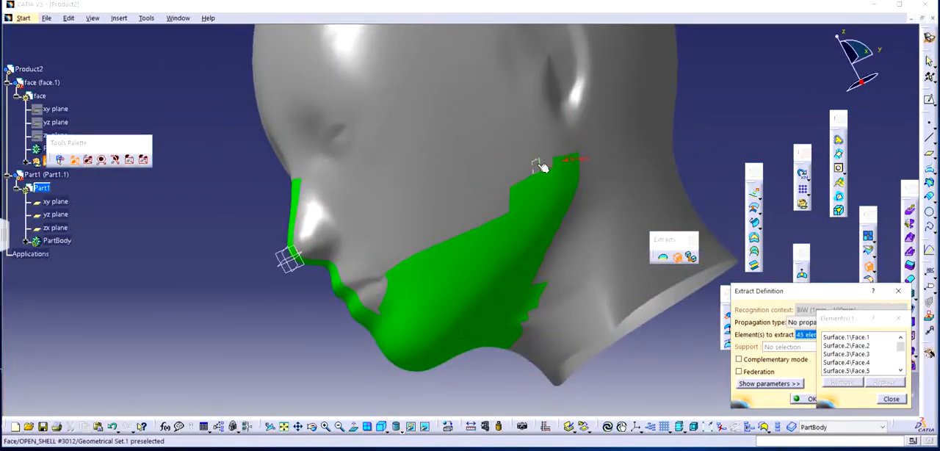
pyautogui.moveTo(545, 177); pyautogui.dragTo(533, 88, button='middle')
pyautogui.click(670, 200)
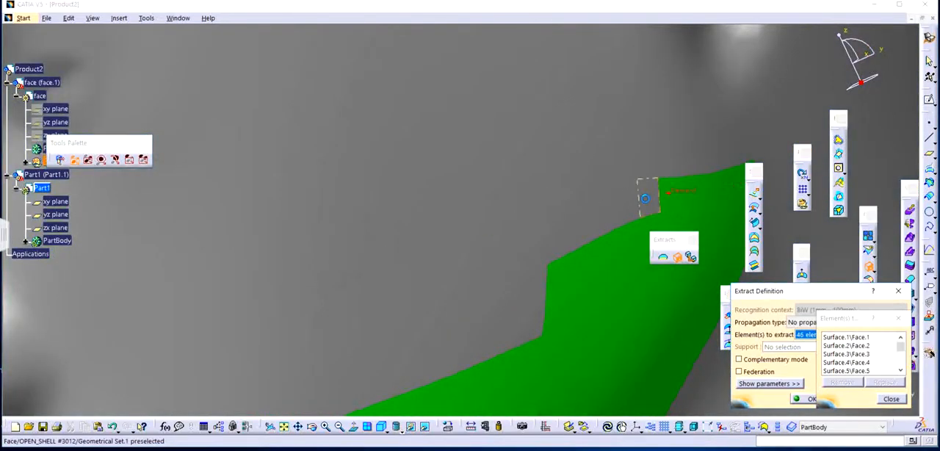
pyautogui.click(645, 199)
pyautogui.click(630, 215)
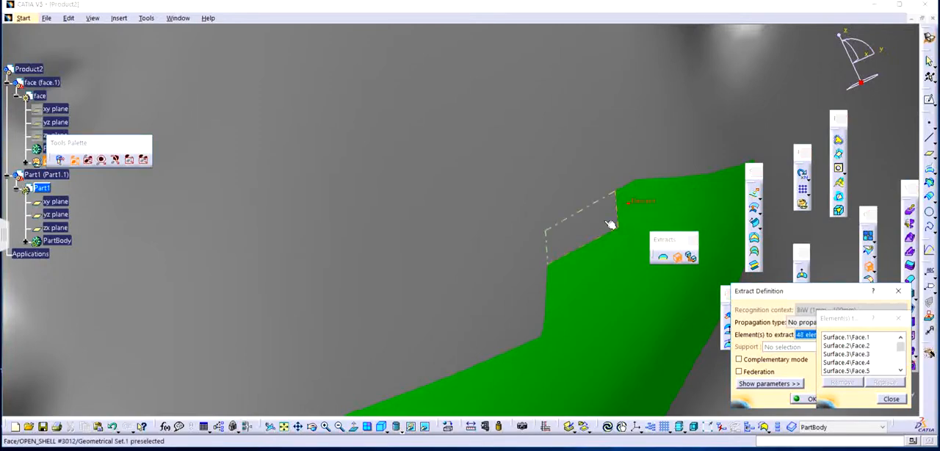
pyautogui.click(610, 224)
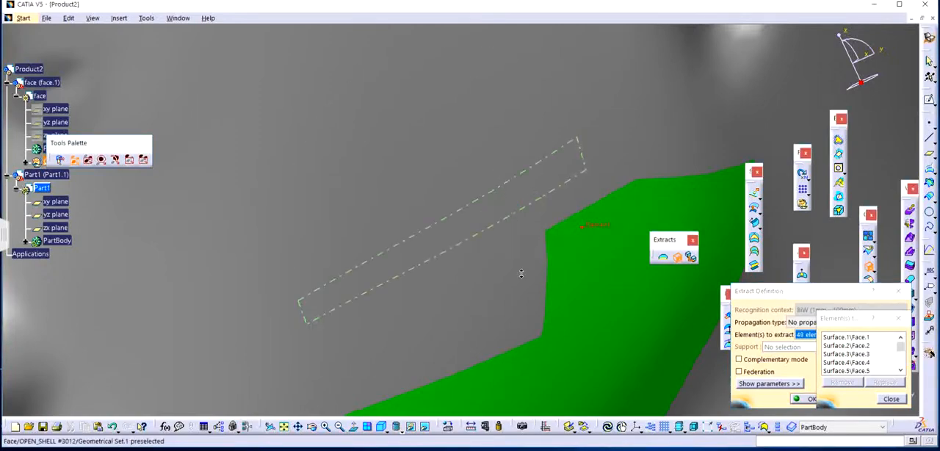
# Add the small face above the jaw's upper step below the ear and complete the Extract of all selected faces.
pyautogui.moveTo(522, 274); pyautogui.dragTo(551, 272, button='middle')
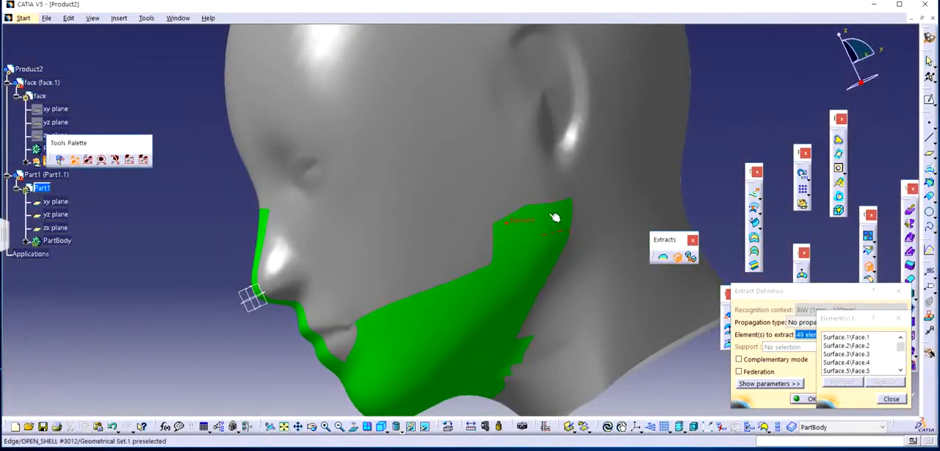
pyautogui.click(508, 214)
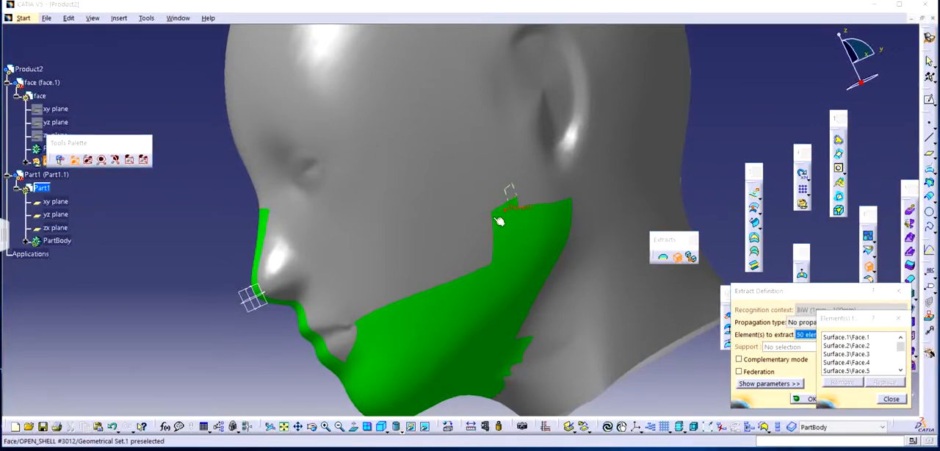
pyautogui.moveTo(502, 199); pyautogui.dragTo(499, 124, button='middle')
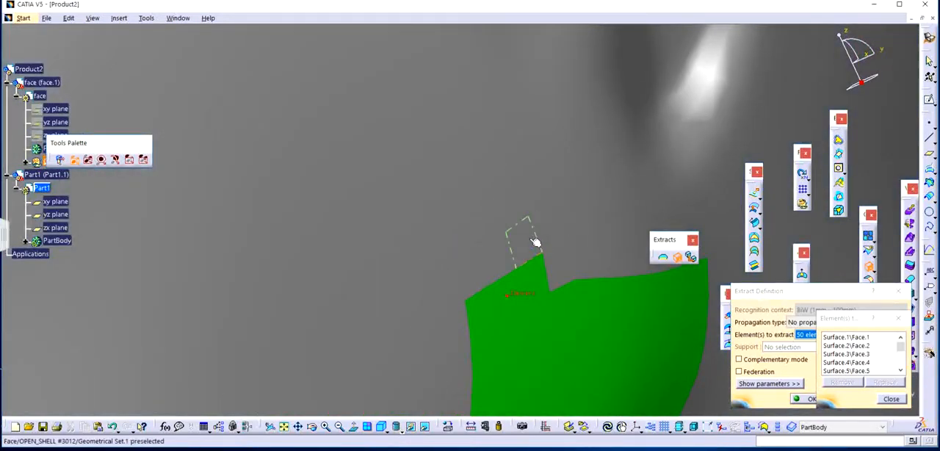
pyautogui.moveTo(536, 243); pyautogui.dragTo(548, 331, button='middle')
pyautogui.moveTo(483, 282); pyautogui.dragTo(540, 226, button='middle')
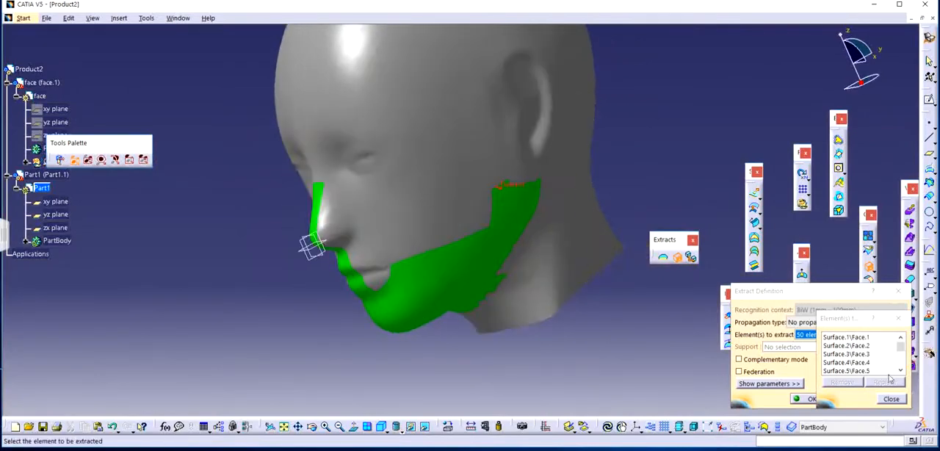
pyautogui.click(890, 399)
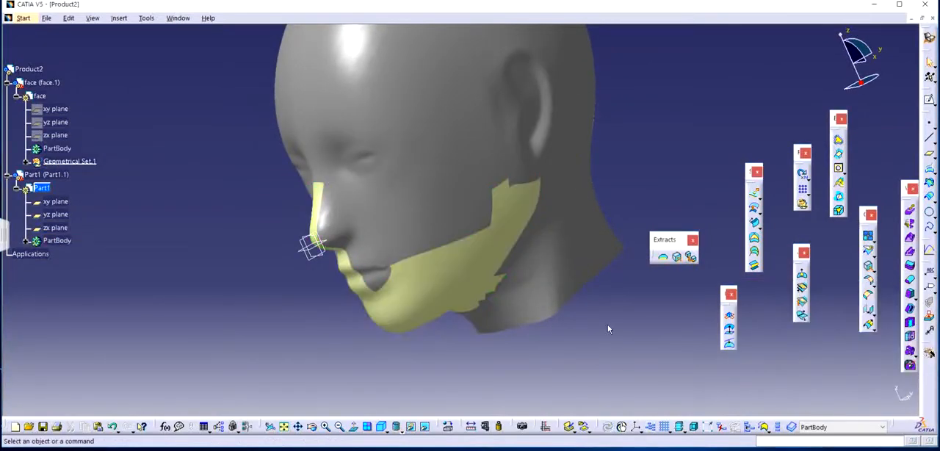
pyautogui.moveTo(479, 287); pyautogui.dragTo(459, 194, button='middle')
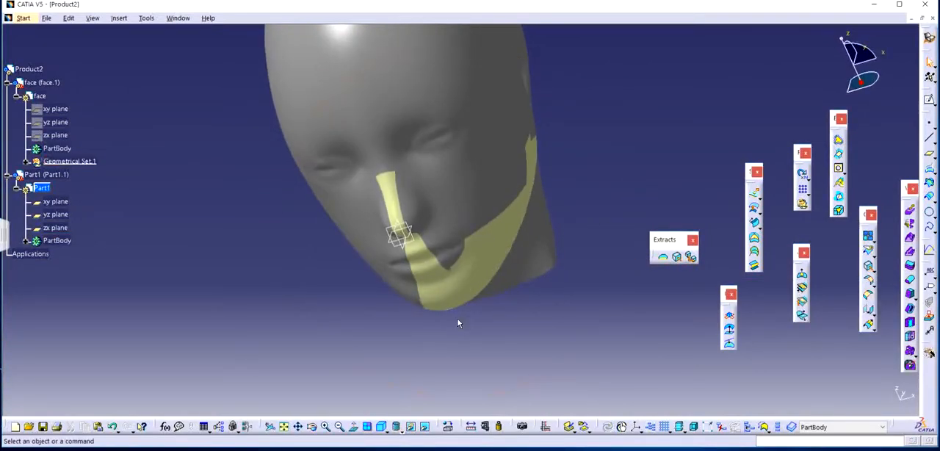
pyautogui.moveTo(458, 323); pyautogui.dragTo(487, 311, button='middle')
pyautogui.moveTo(459, 225); pyautogui.dragTo(515, 243, button='middle')
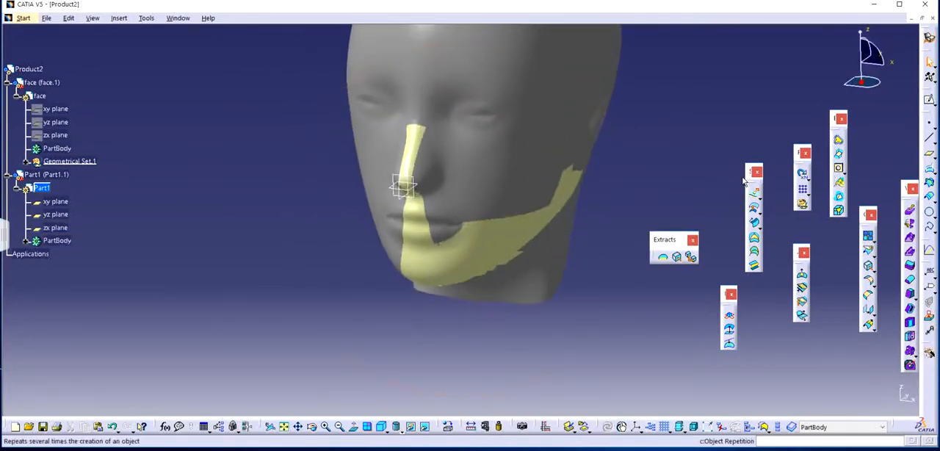
pyautogui.click(869, 250)
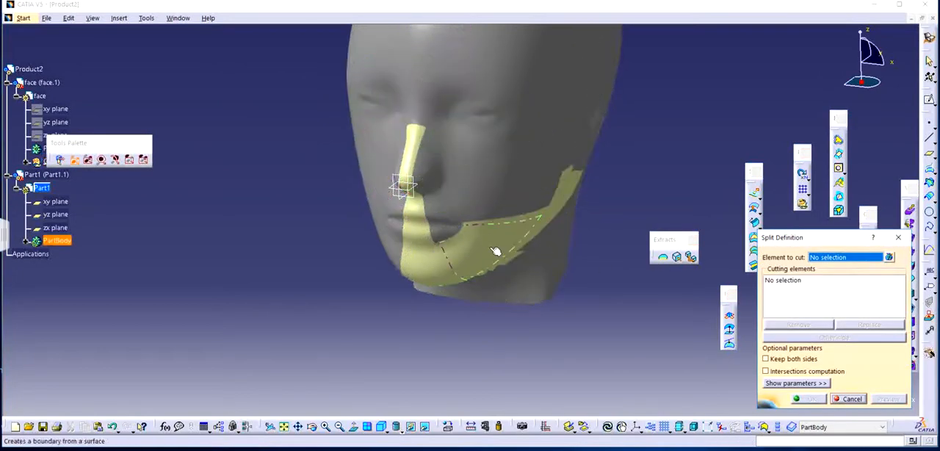
pyautogui.click(899, 236)
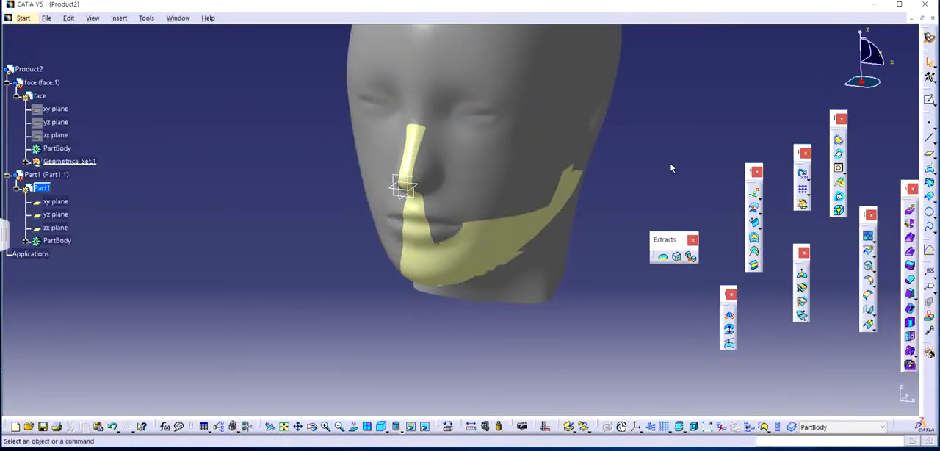
# Expand Part1's PartBody and examine its list of surfaces and extracts from beginning to end.
pyautogui.moveTo(500, 269); pyautogui.dragTo(408, 224, button='middle')
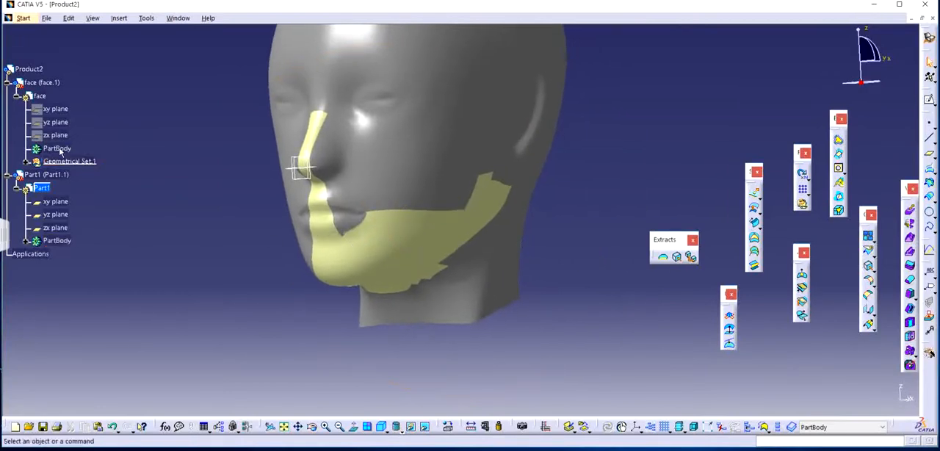
pyautogui.click(25, 241)
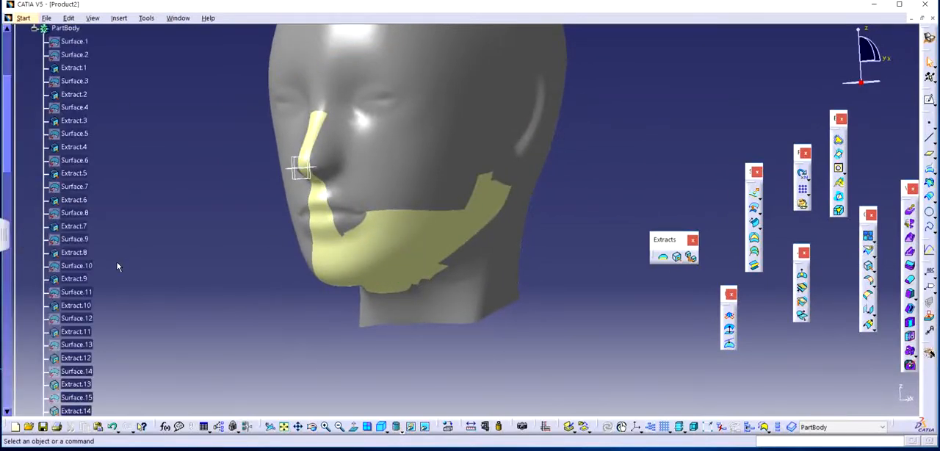
pyautogui.scroll(-12, 117, 266)
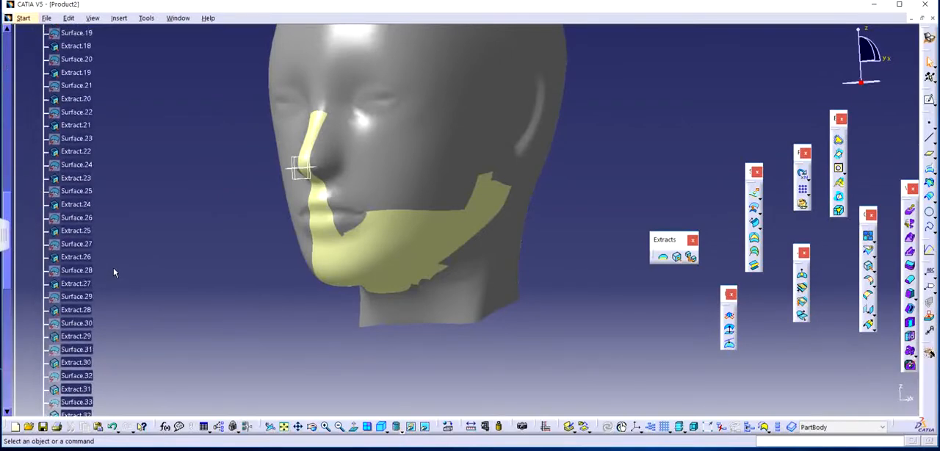
pyautogui.scroll(13, 114, 272)
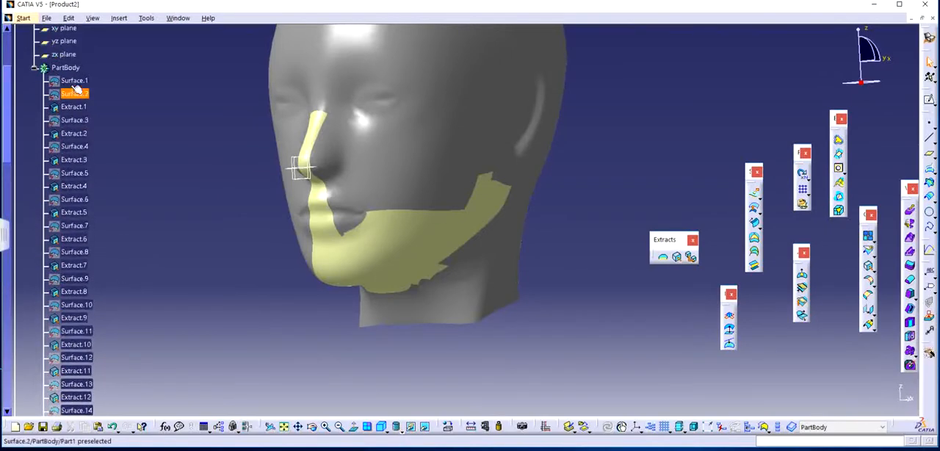
pyautogui.click(75, 86)
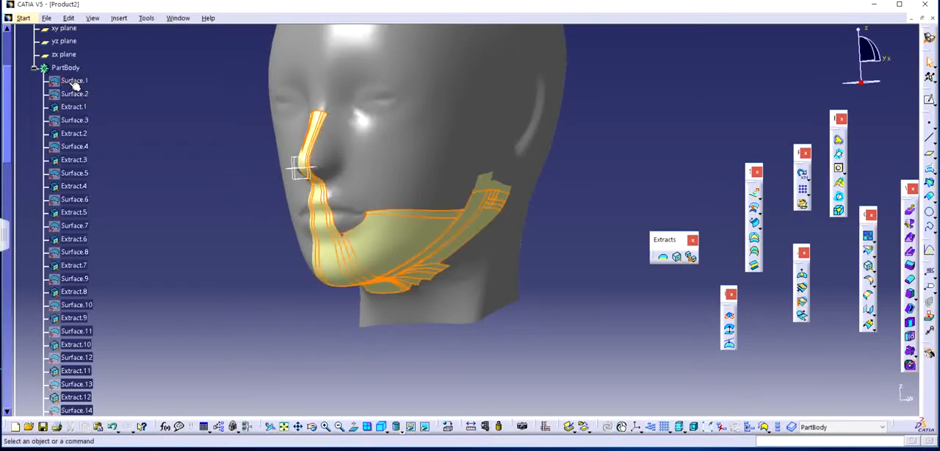
pyautogui.click(132, 128)
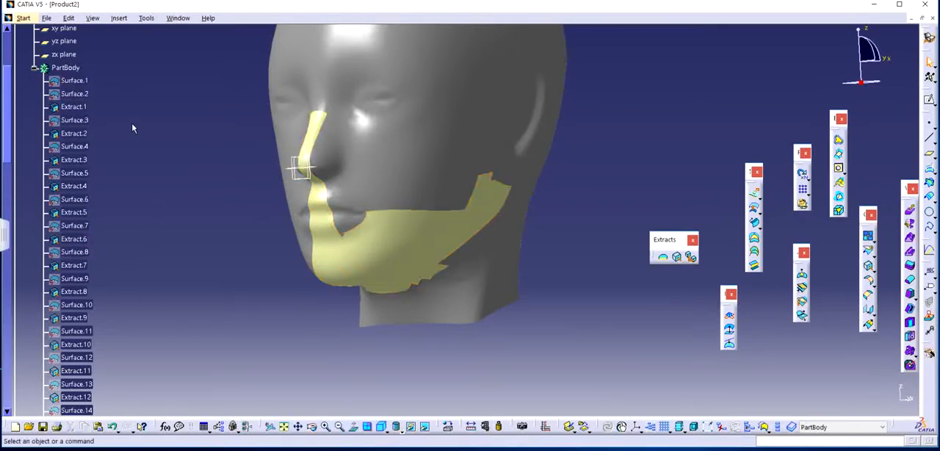
pyautogui.click(153, 90)
pyautogui.doubleClick(93, 83)
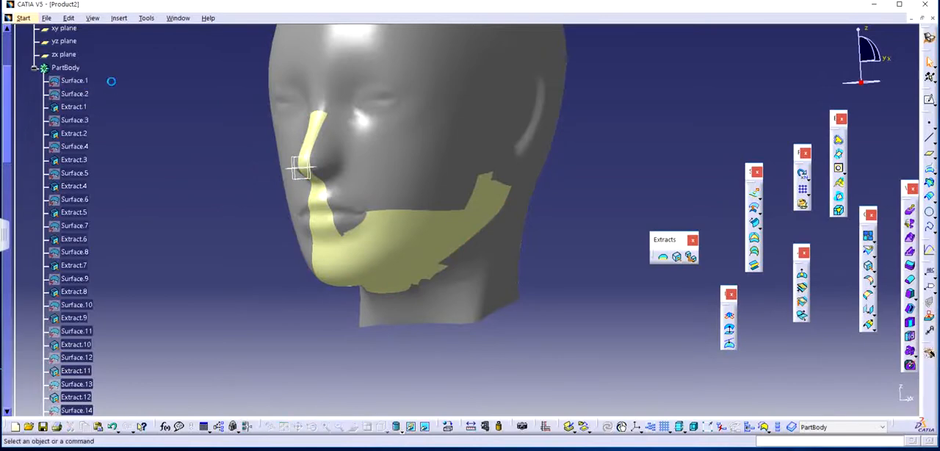
pyautogui.click(80, 81)
pyautogui.click(168, 118)
pyautogui.moveTo(171, 119); pyautogui.dragTo(142, 172, button='middle')
pyautogui.scroll(-3, 121, 217)
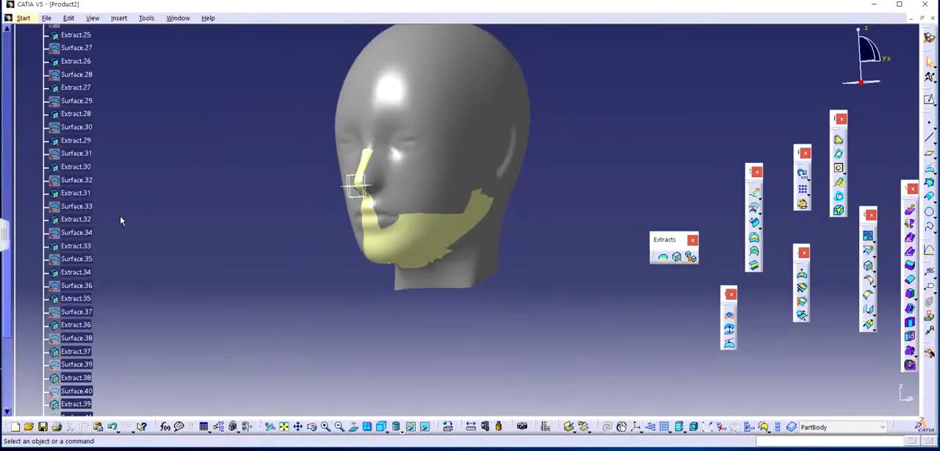
pyautogui.scroll(-4, 121, 221)
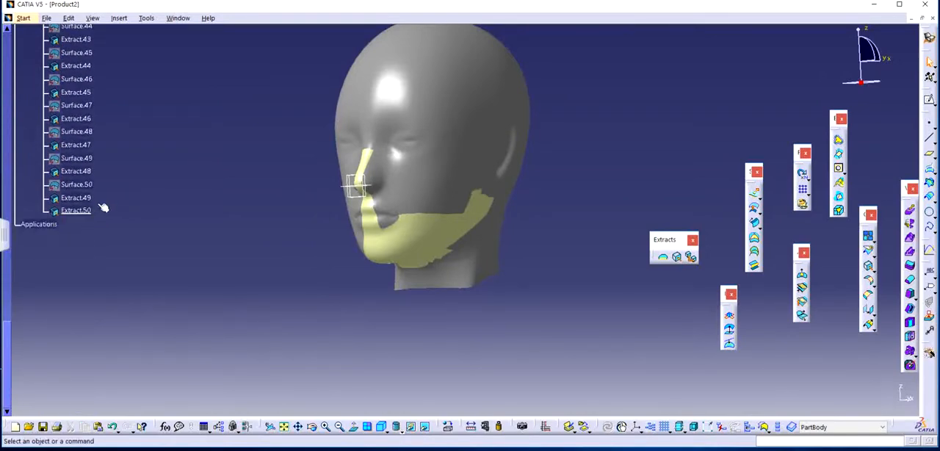
pyautogui.scroll(10, 127, 227)
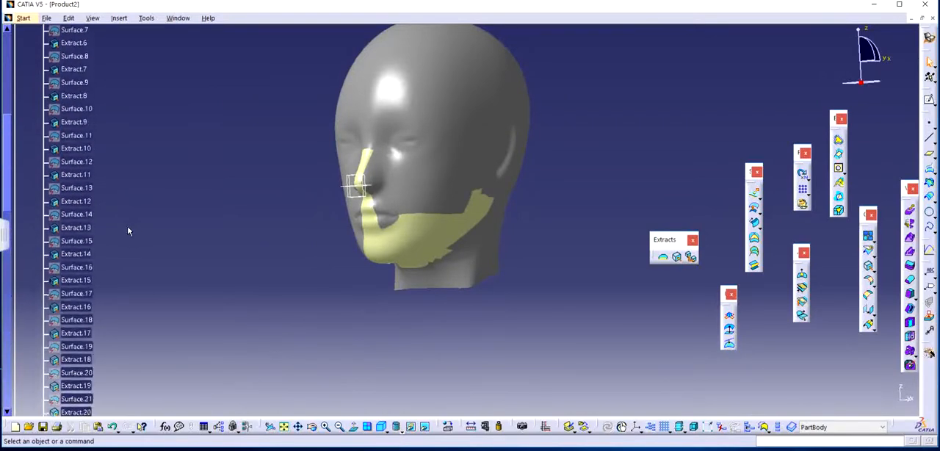
pyautogui.scroll(4, 125, 228)
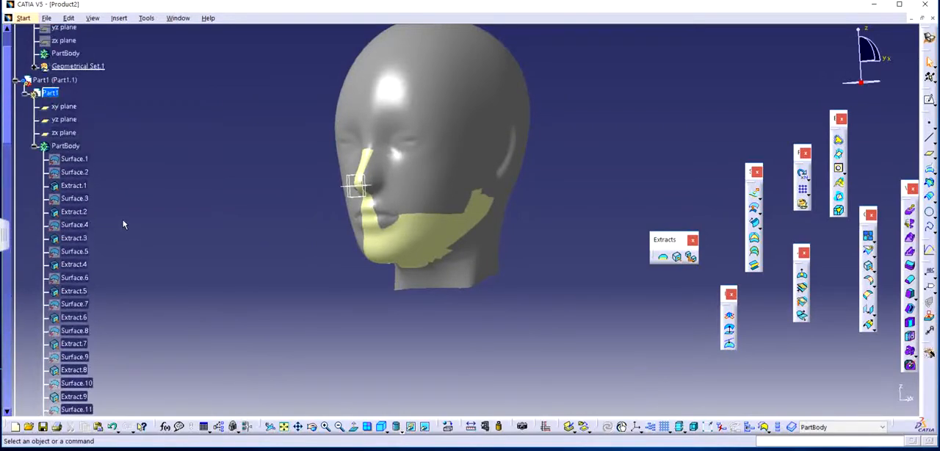
pyautogui.click(72, 147)
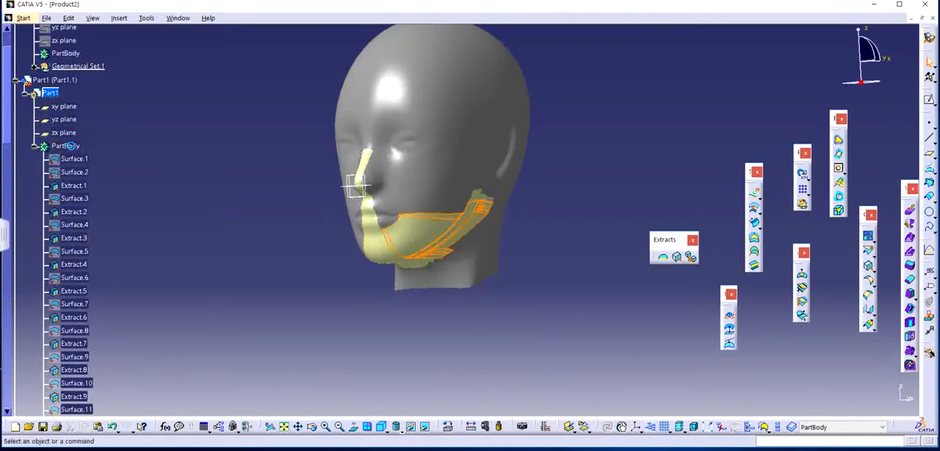
pyautogui.click(869, 236)
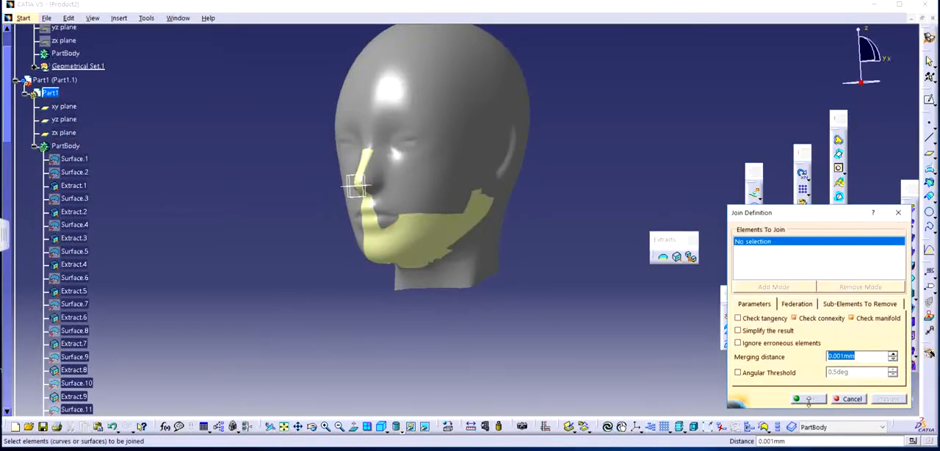
pyautogui.click(898, 212)
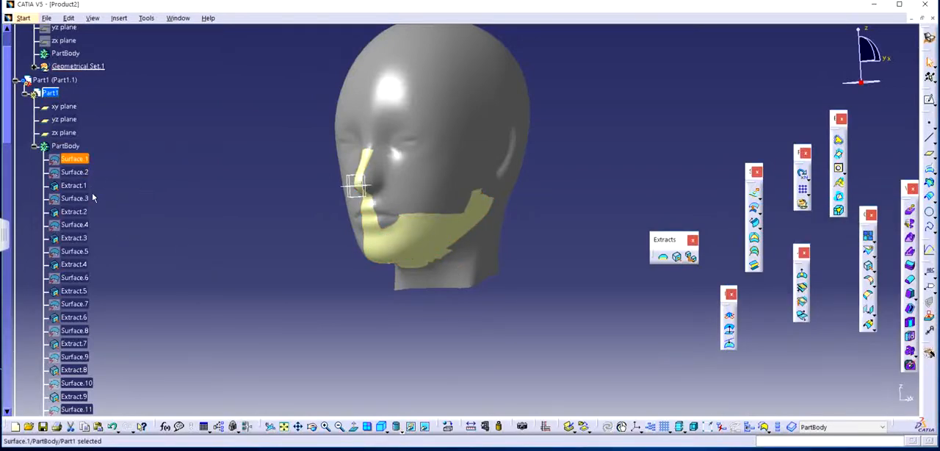
# Join all elements from Surface.1 to Extract.50 in Part1's PartBody with a merging distance of 0.001 mm.
pyautogui.scroll(-18, 93, 305)
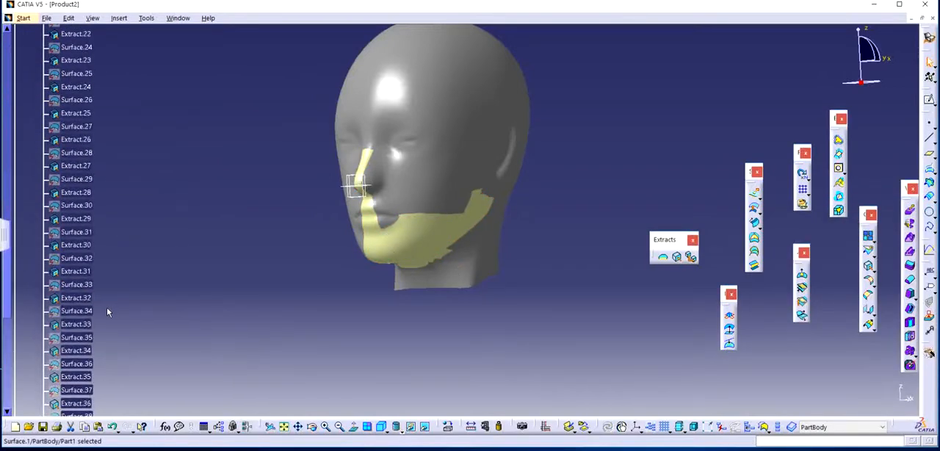
pyautogui.scroll(-10, 107, 312)
pyautogui.keyDown('shift'); pyautogui.click(77, 368); pyautogui.keyUp('shift')
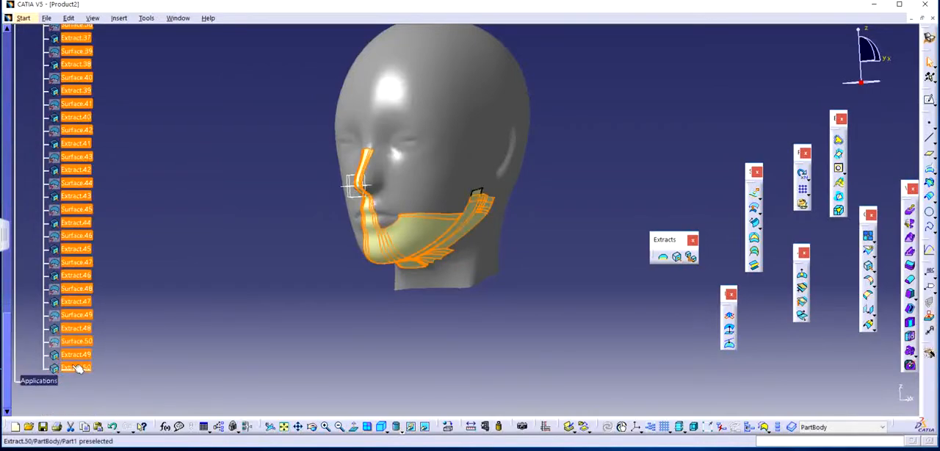
pyautogui.click(867, 236)
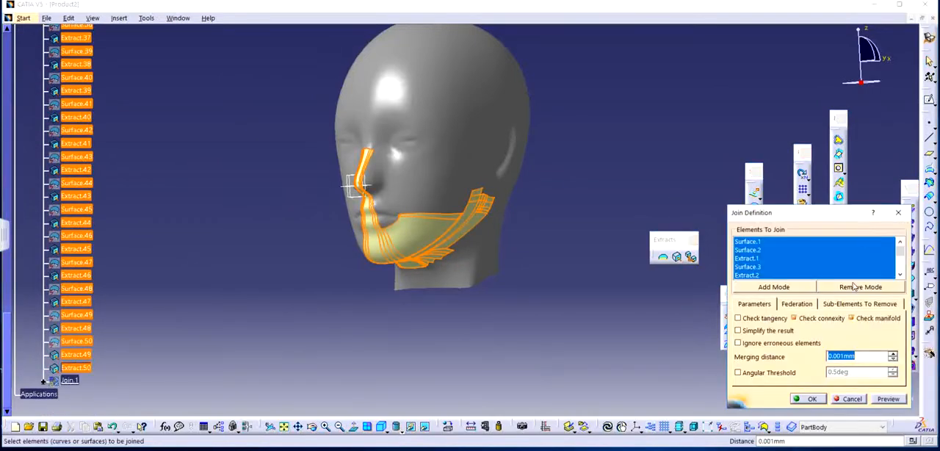
pyautogui.click(809, 398)
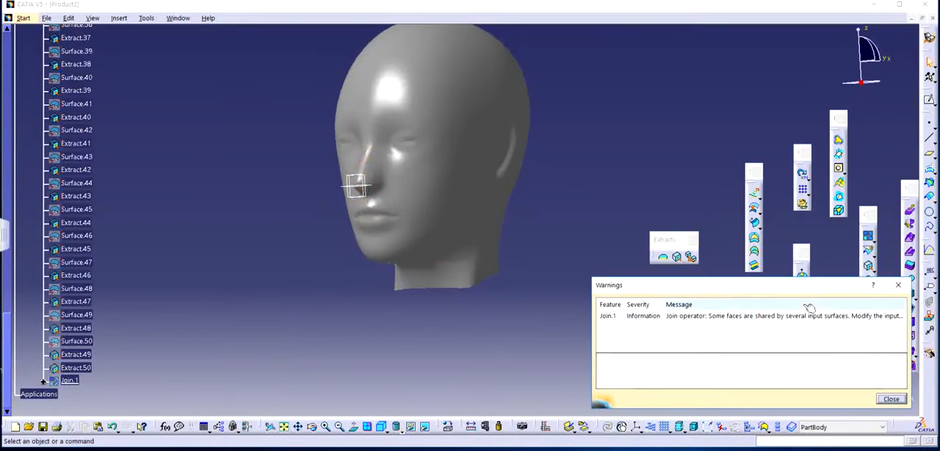
pyautogui.click(882, 398)
# Set the fill of the joined surface to red with a transparency of 27 in its graphic properties.
pyautogui.scroll(-3, 195, 252)
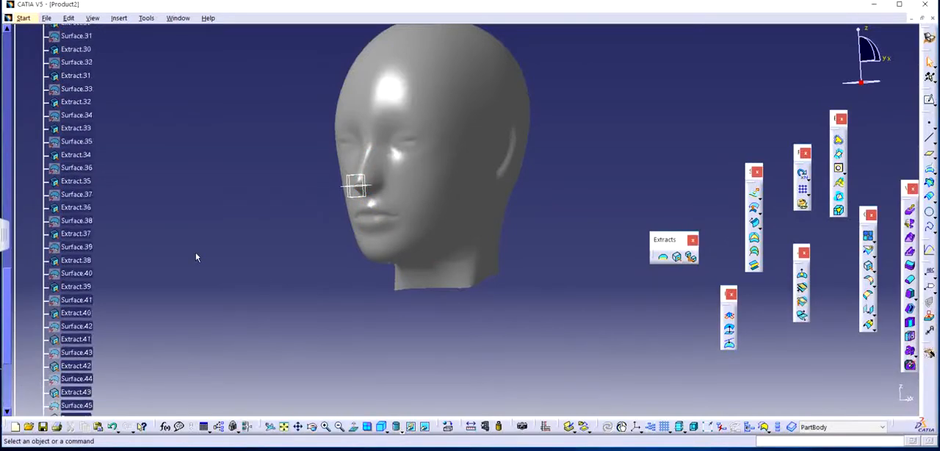
pyautogui.scroll(-4, 194, 255)
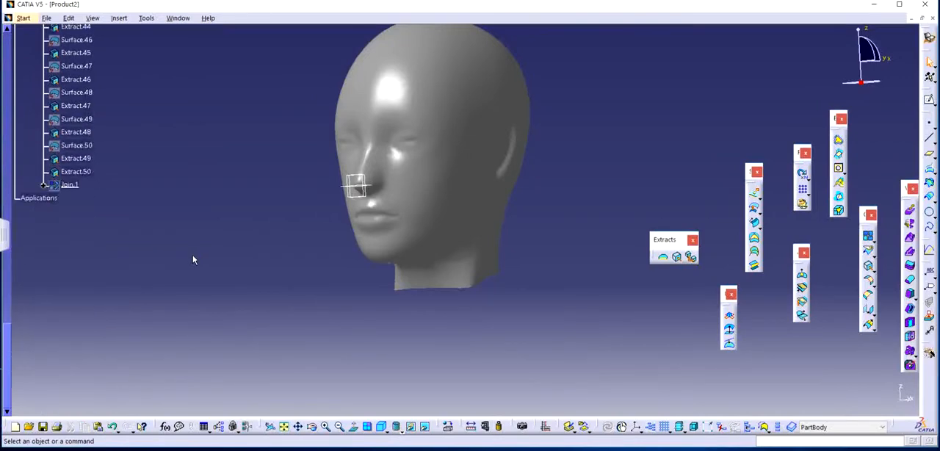
pyautogui.scroll(10, 192, 254)
pyautogui.scroll(-9, 191, 254)
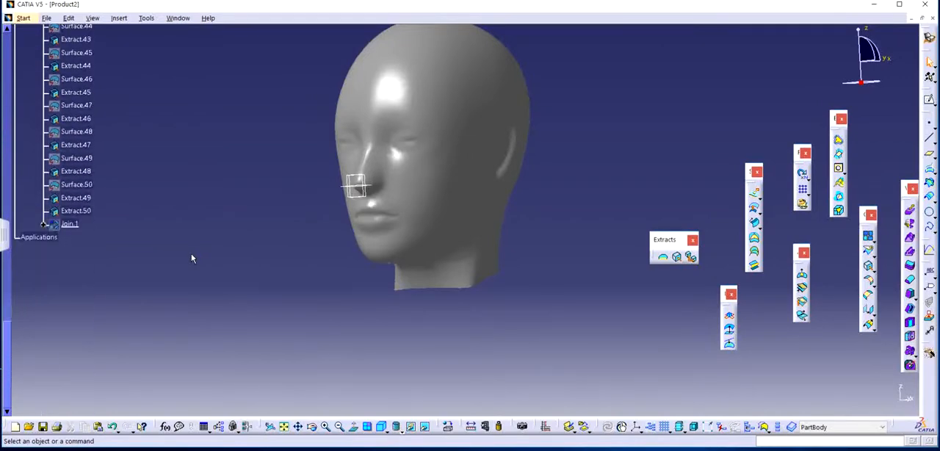
pyautogui.rightClick(69, 225)
pyautogui.click(92, 263)
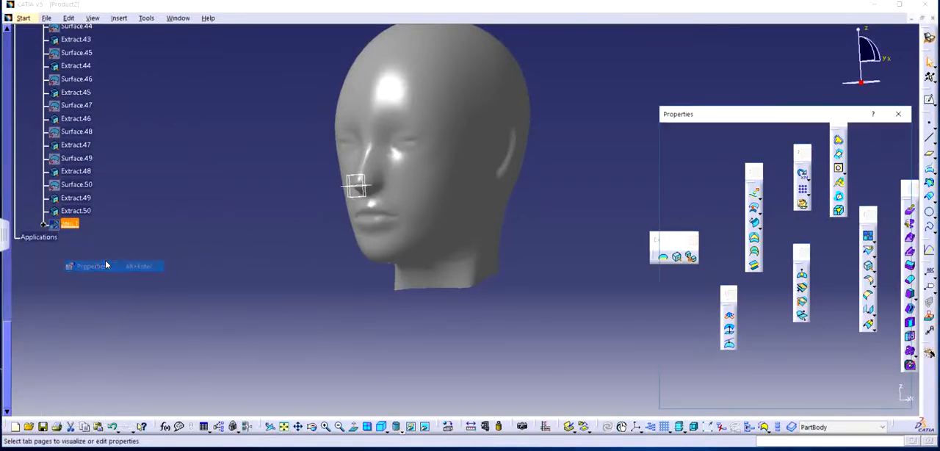
pyautogui.click(743, 148)
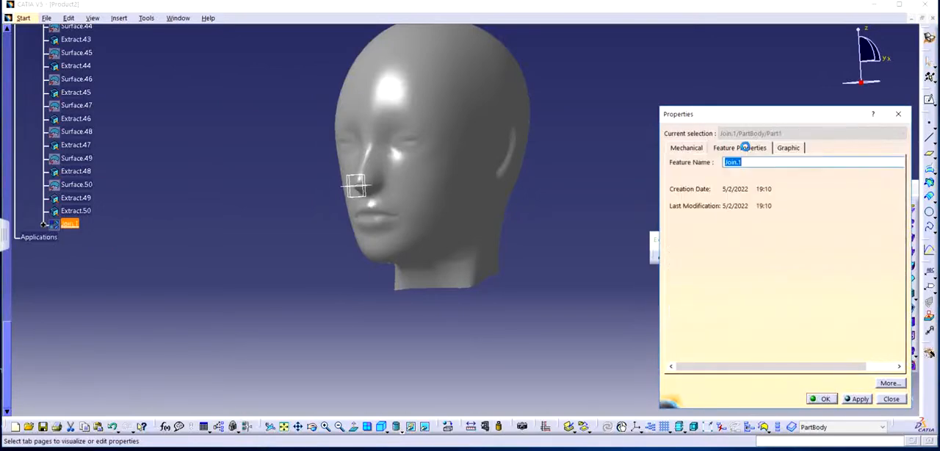
pyautogui.click(788, 148)
pyautogui.moveTo(741, 185); pyautogui.dragTo(756, 183)
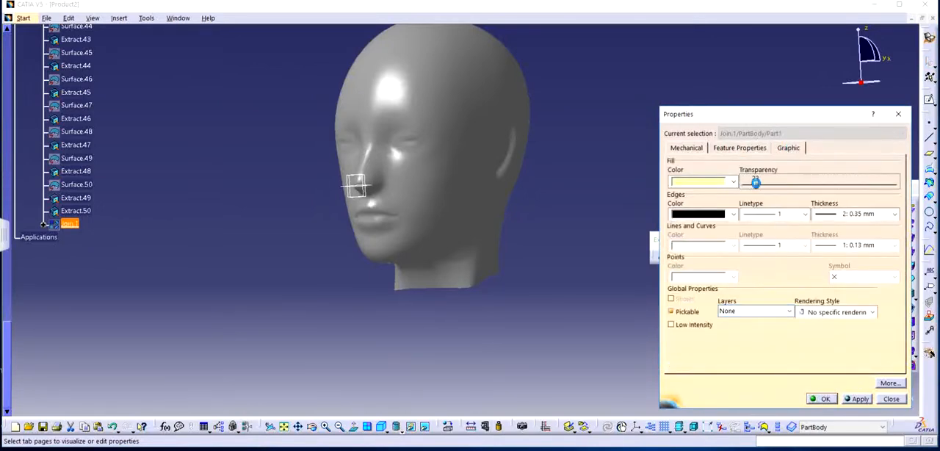
pyautogui.click(732, 183)
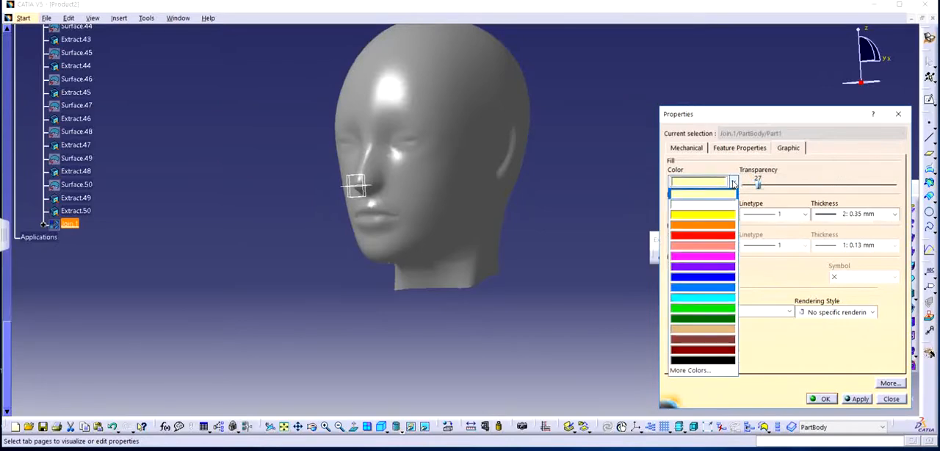
pyautogui.click(702, 233)
pyautogui.click(859, 398)
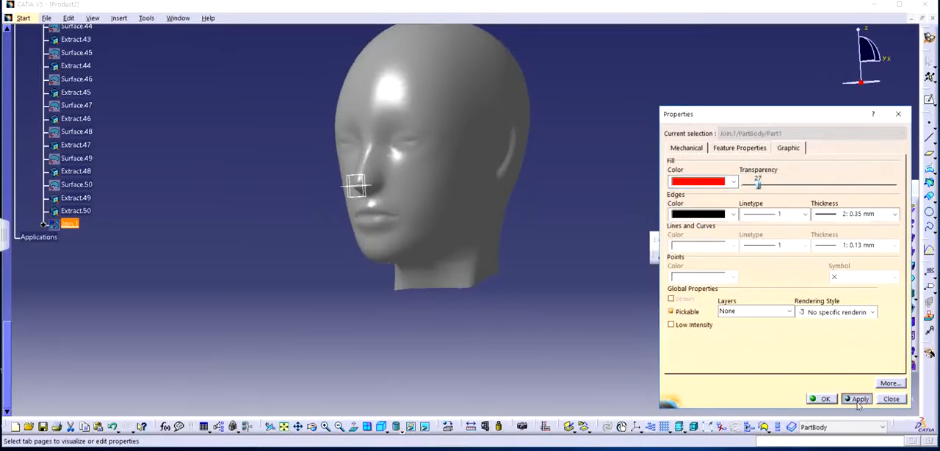
pyautogui.click(821, 398)
pyautogui.click(462, 305)
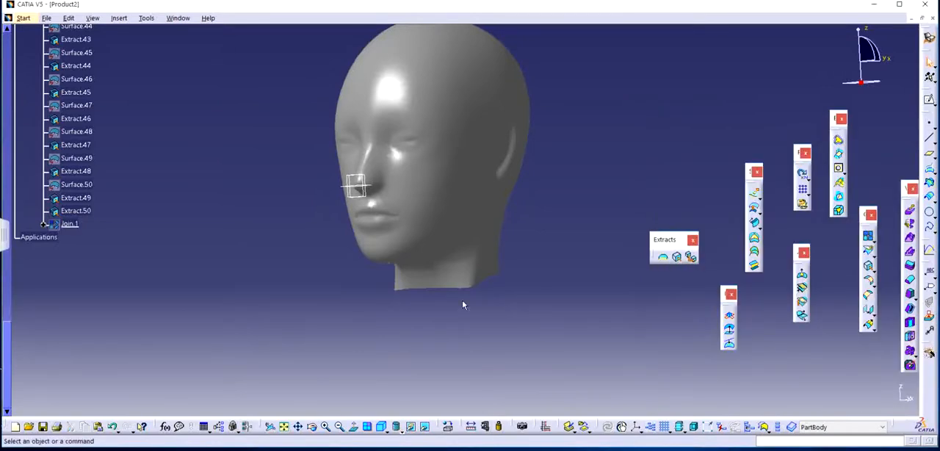
# Delete the joined surface from Part1's PartBody without its parent elements.
pyautogui.click(80, 224)
pyautogui.press('Delete')
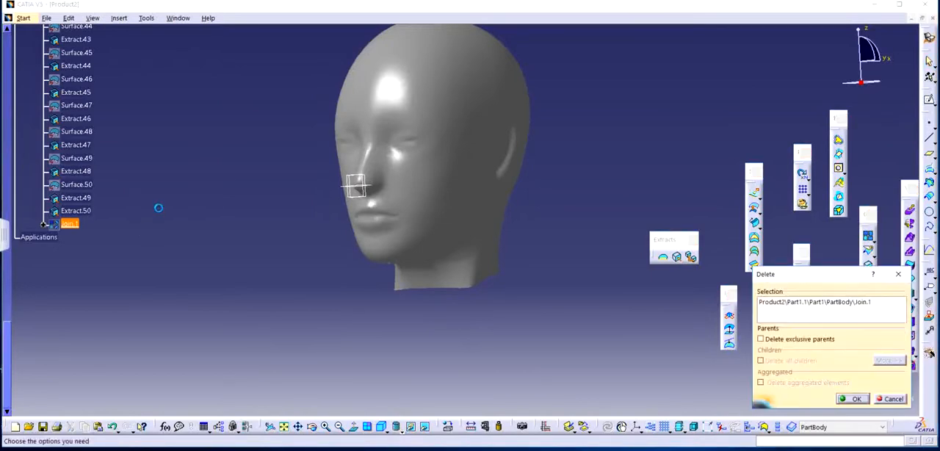
pyautogui.press('Return')
# Undo the deletion and the join, and clear the selection of surfaces and extracts.
pyautogui.moveTo(432, 271); pyautogui.dragTo(301, 232, button='middle')
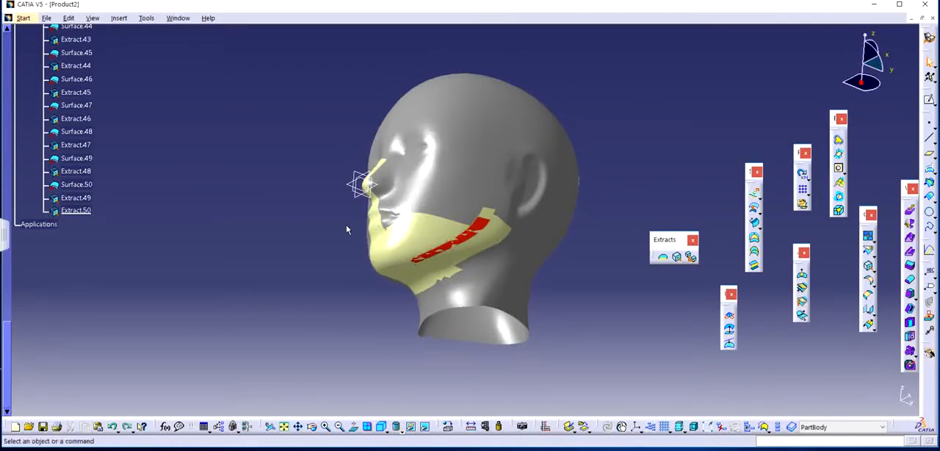
pyautogui.hotkey('ctrl', 'z')
pyautogui.hotkey('ctrl', 'z')
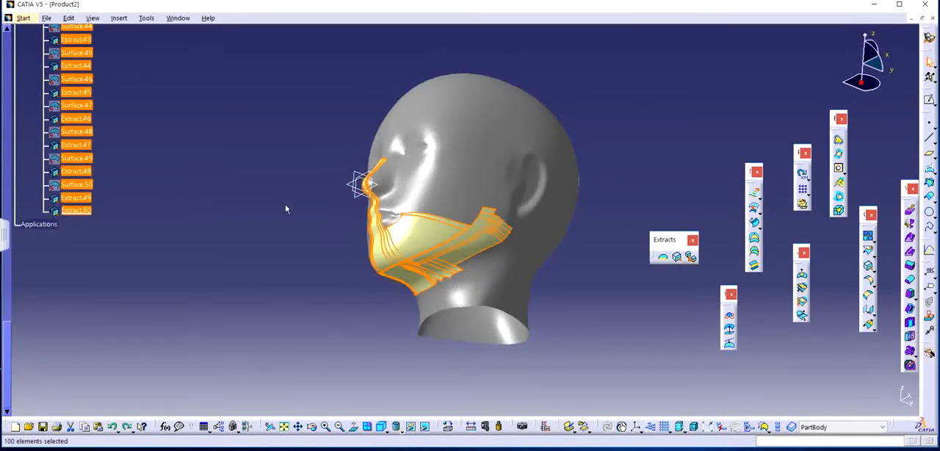
pyautogui.click(286, 205)
pyautogui.moveTo(381, 229); pyautogui.dragTo(443, 281, button='middle')
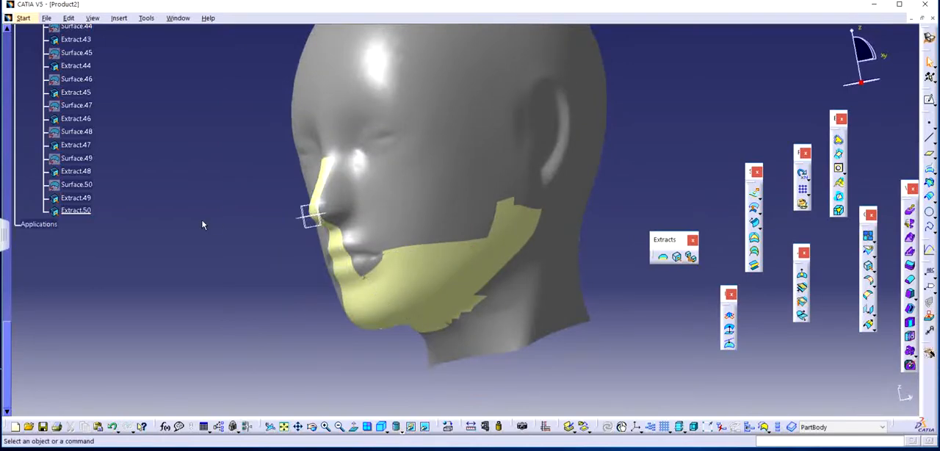
# Join Extract.1 through Extract.11 from Part1's PartBody into one surface, leaving out the imported surfaces between them.
pyautogui.scroll(10, 203, 220)
pyautogui.scroll(6, 205, 229)
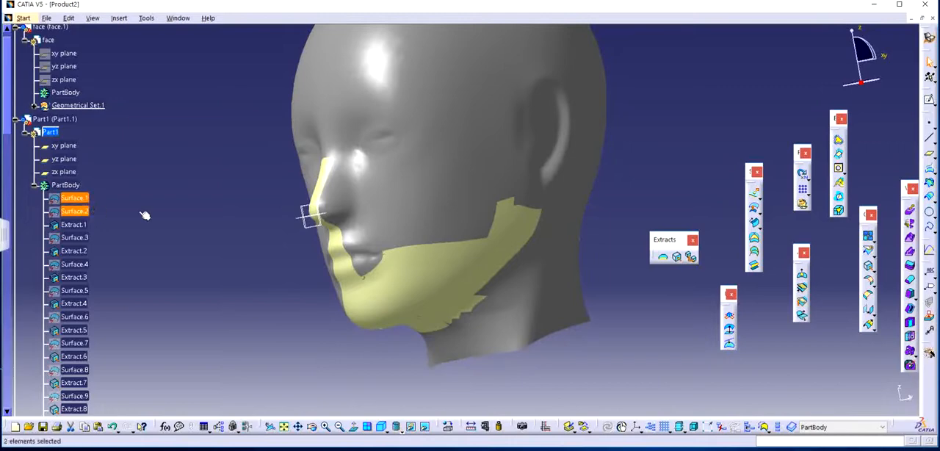
pyautogui.click(75, 225)
pyautogui.click(78, 226)
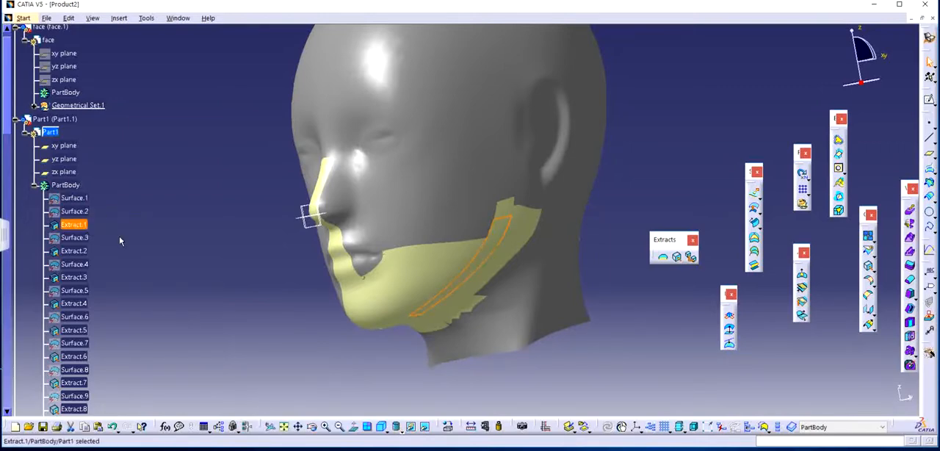
pyautogui.keyDown('ctrl'); pyautogui.click(74, 250); pyautogui.keyUp('ctrl')
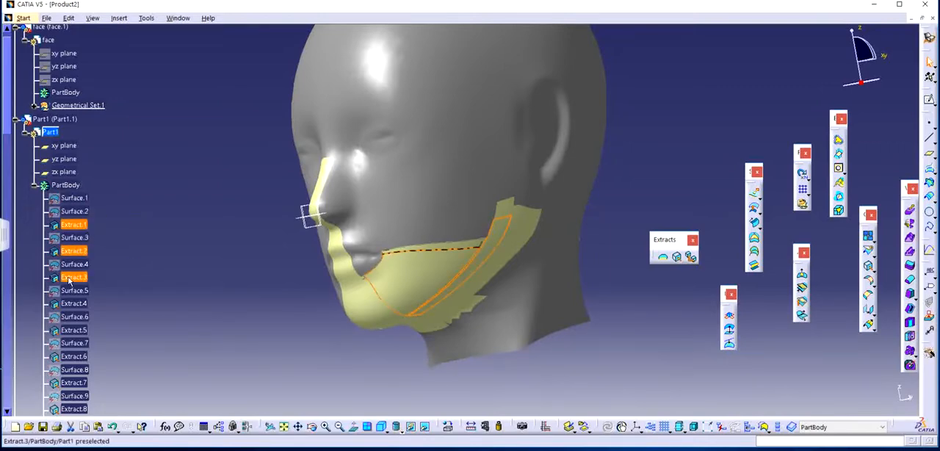
pyautogui.keyDown('ctrl'); pyautogui.click(74, 278); pyautogui.keyUp('ctrl')
pyautogui.keyDown('ctrl'); pyautogui.click(73, 304); pyautogui.keyUp('ctrl')
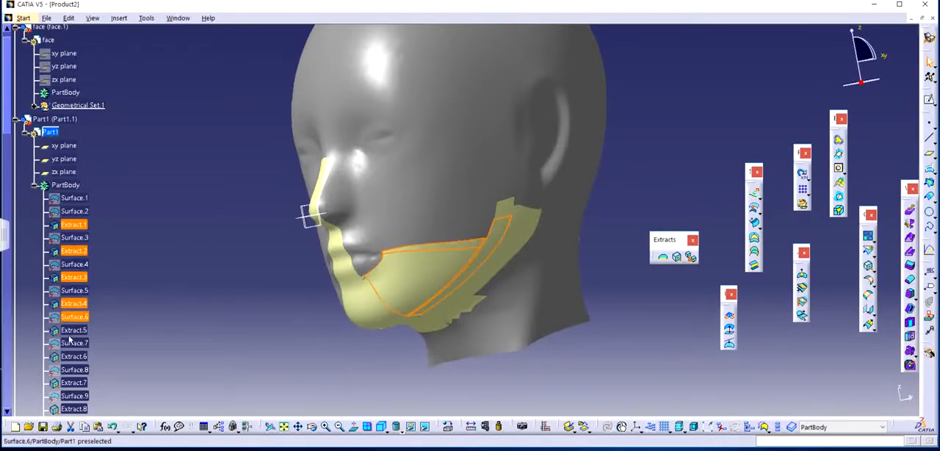
pyautogui.keyDown('ctrl'); pyautogui.click(76, 332); pyautogui.keyUp('ctrl')
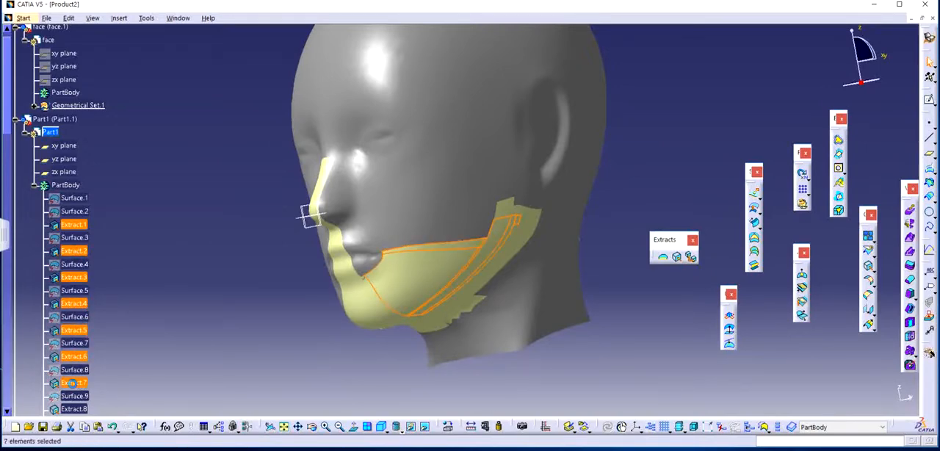
pyautogui.keyDown('ctrl'); pyautogui.click(74, 382); pyautogui.keyUp('ctrl')
pyautogui.scroll(-5, 129, 295)
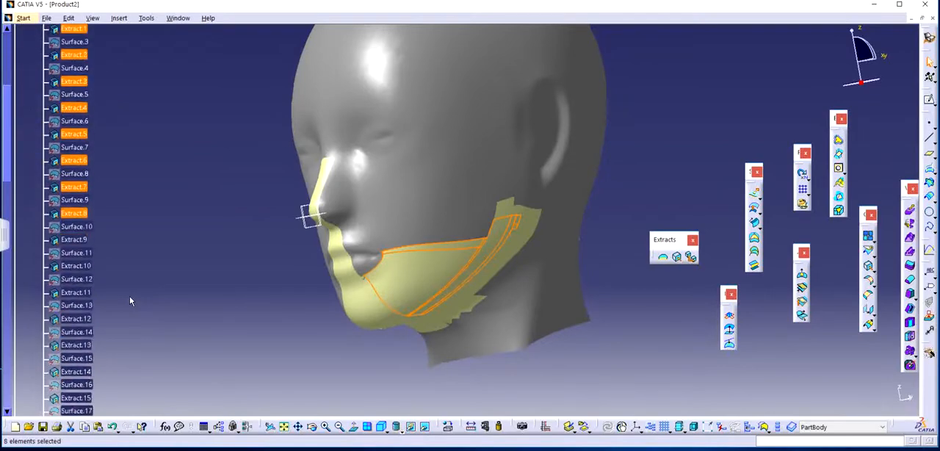
pyautogui.keyDown('ctrl'); pyautogui.click(83, 240); pyautogui.keyUp('ctrl')
pyautogui.keyDown('ctrl'); pyautogui.click(84, 266); pyautogui.keyUp('ctrl')
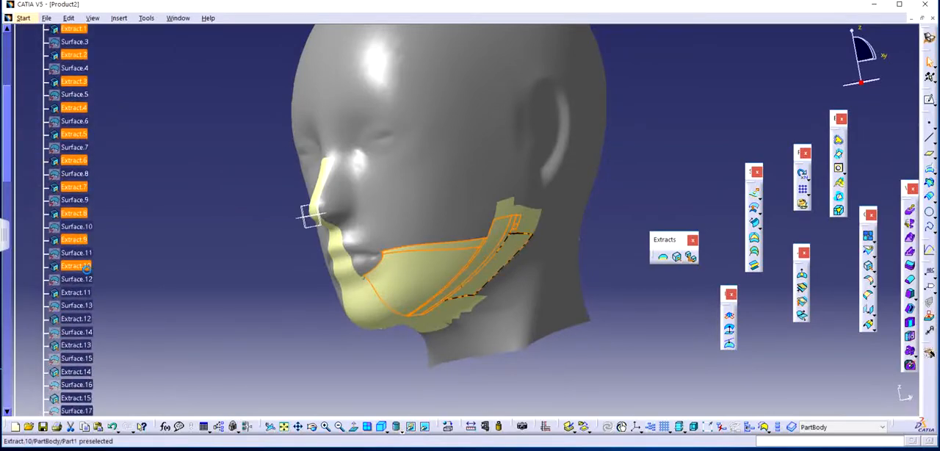
pyautogui.keyDown('ctrl'); pyautogui.click(86, 293); pyautogui.keyUp('ctrl')
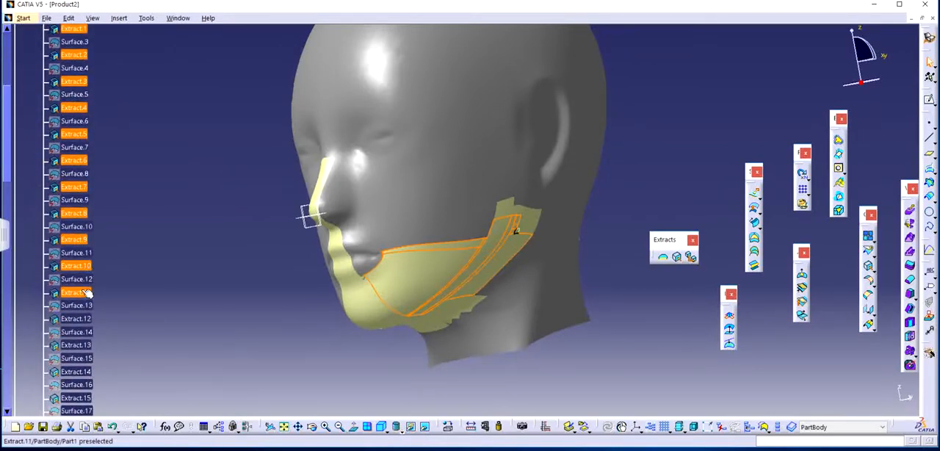
pyautogui.click(867, 238)
pyautogui.click(807, 399)
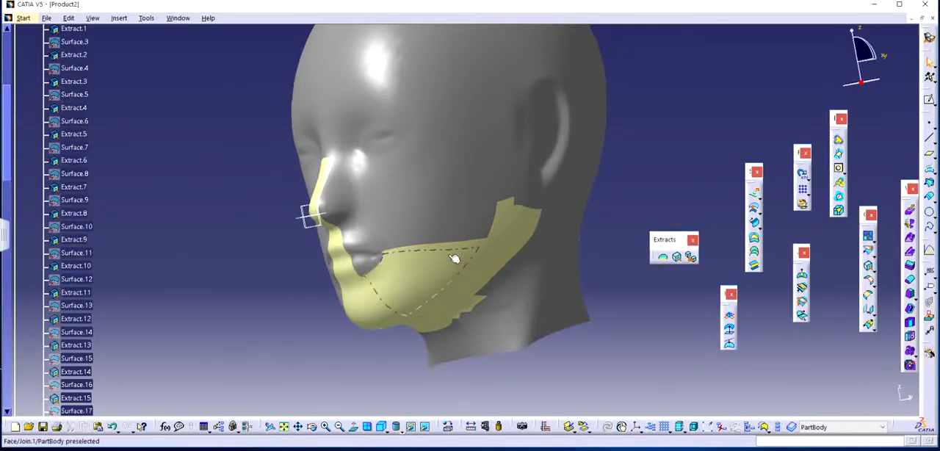
# Delete Extract.38, Extract.35 and the narrow strip next to them that run from the nose bridge past the mouth corner.
pyautogui.moveTo(413, 281); pyautogui.dragTo(478, 219, button='middle')
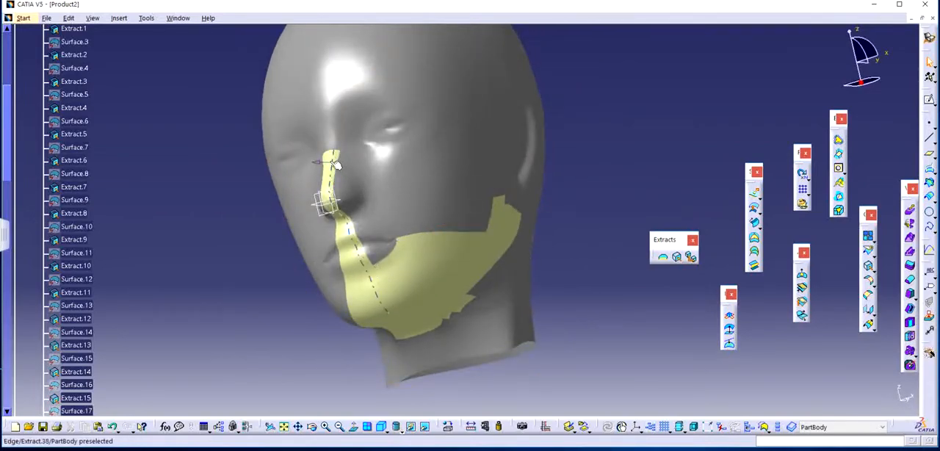
pyautogui.click(335, 163)
pyautogui.press('Delete')
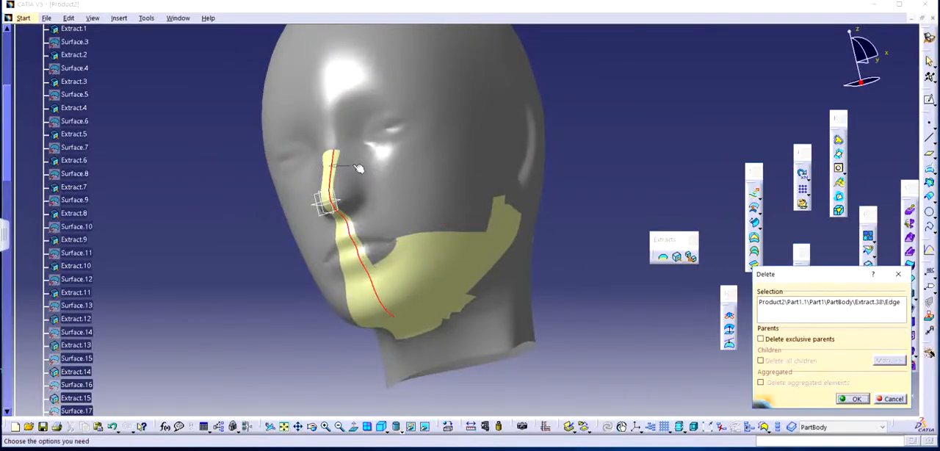
pyautogui.press('Return')
pyautogui.moveTo(453, 197); pyautogui.dragTo(459, 235, button='middle')
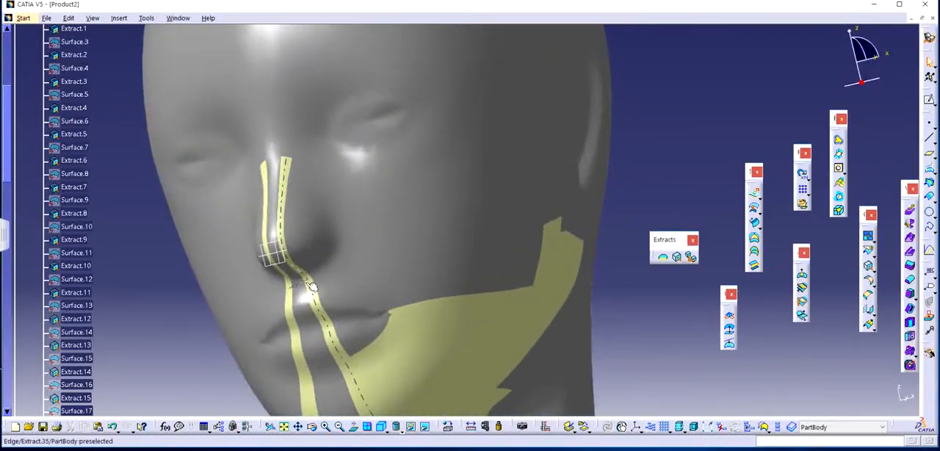
pyautogui.click(312, 287)
pyautogui.press('Delete')
pyautogui.press('Return')
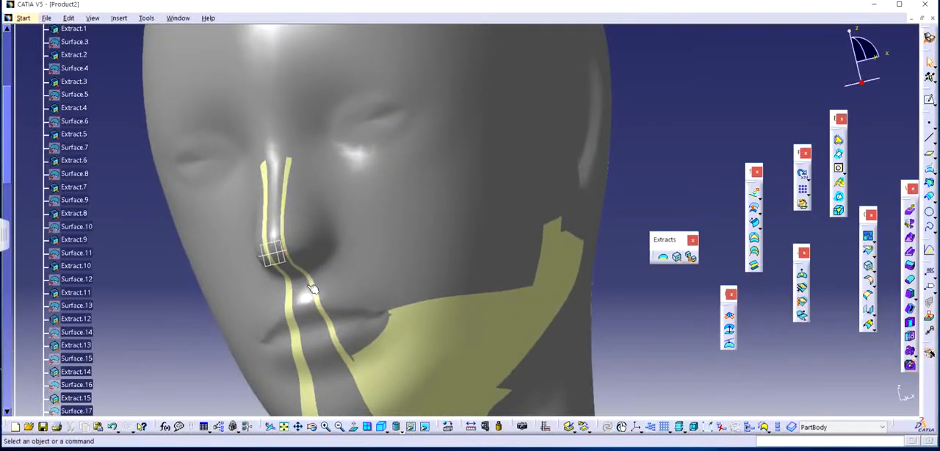
pyautogui.click(314, 288)
pyautogui.press('Delete')
pyautogui.press('Return')
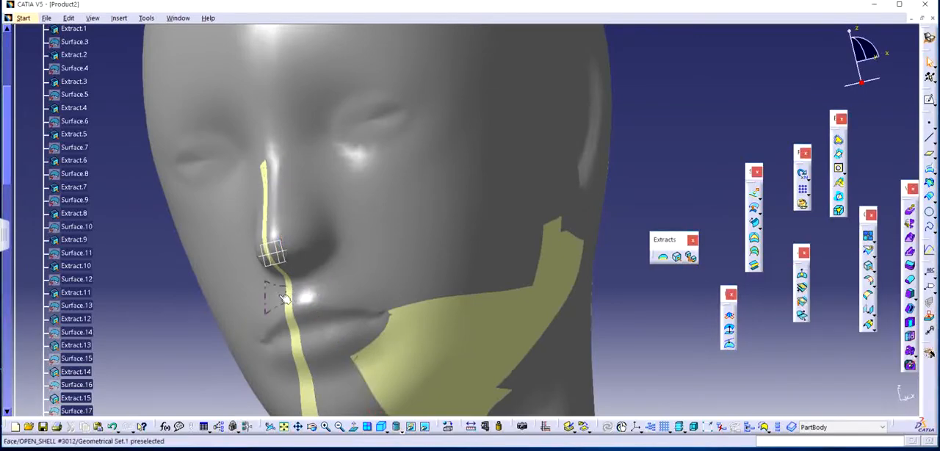
# Delete the two remaining centreline strips running down the nose, lips and chin, including Extract.39.
pyautogui.click(287, 290)
pyautogui.press('Delete')
pyautogui.press('Return')
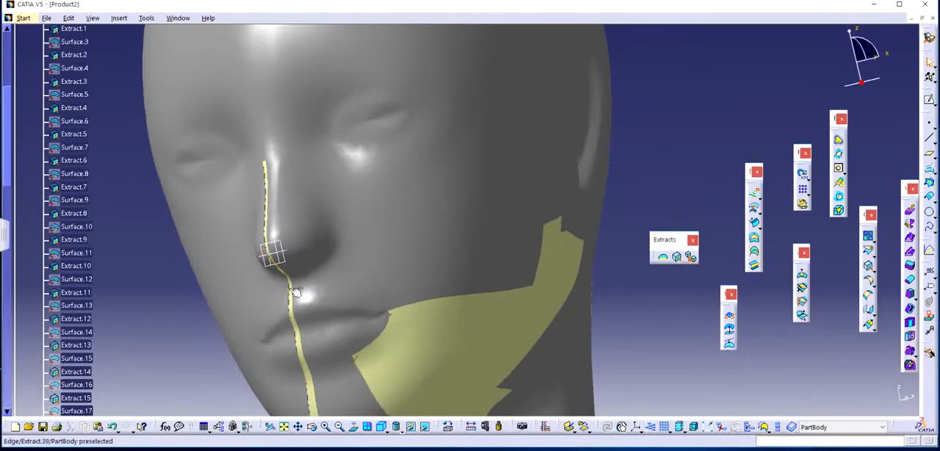
pyautogui.click(293, 293)
pyautogui.press('Delete')
pyautogui.press('Return')
# Highlight Join.1 in the PartBody and inspect which jaw faces it covers from the front and side.
pyautogui.moveTo(411, 235); pyautogui.dragTo(427, 263, button='middle')
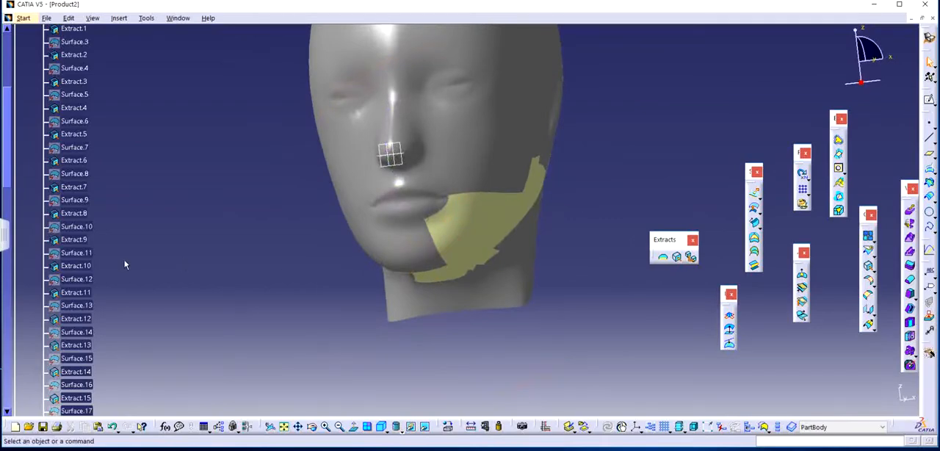
pyautogui.scroll(-20, 125, 265)
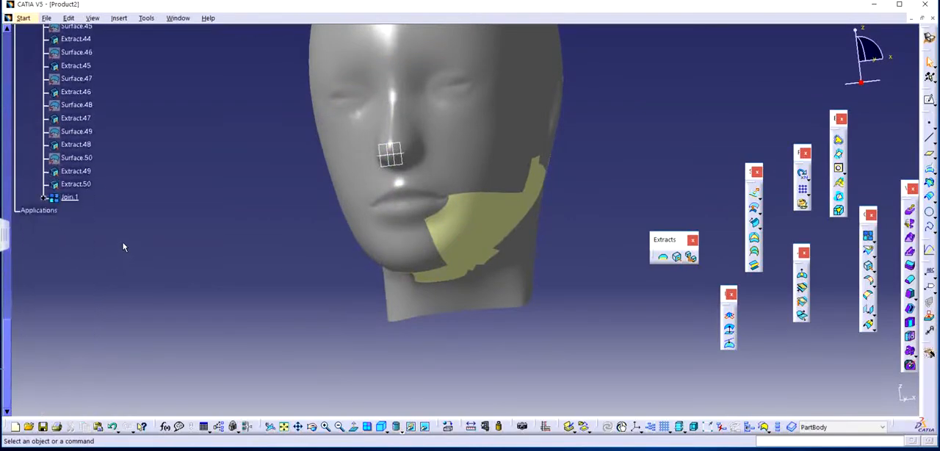
pyautogui.click(73, 197)
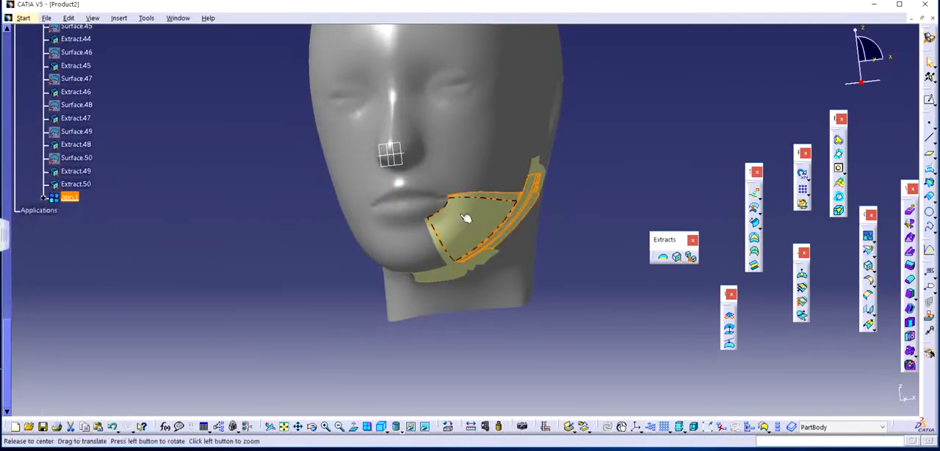
pyautogui.moveTo(470, 216); pyautogui.dragTo(218, 243, button='middle')
pyautogui.click(219, 243)
pyautogui.moveTo(483, 230)
pyautogui.mouseDown(button='middle')
pyautogui.moveTo(445, 260)
pyautogui.moveTo(479, 225)
pyautogui.mouseUp(button='middle')
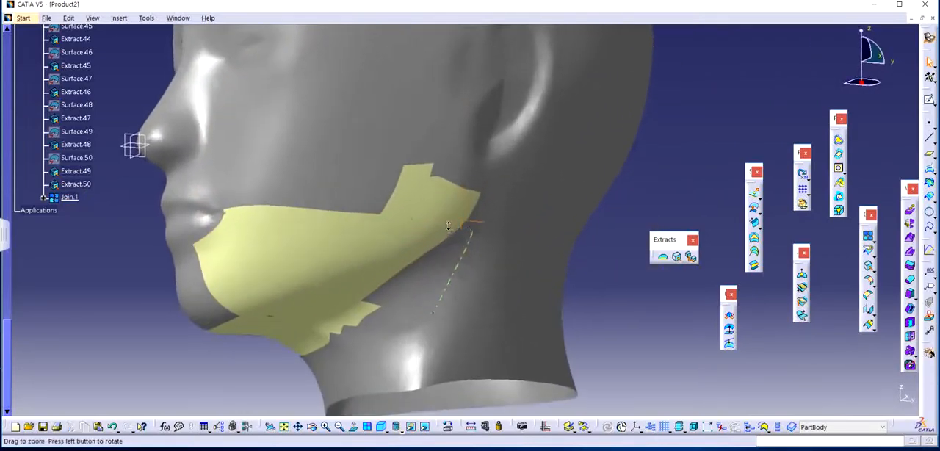
# Join Join.1 with Extract.45 to Extract.50 and Extract.12 to Extract.16 near the ear, using a 0.001 mm merging distance.
pyautogui.click(870, 236)
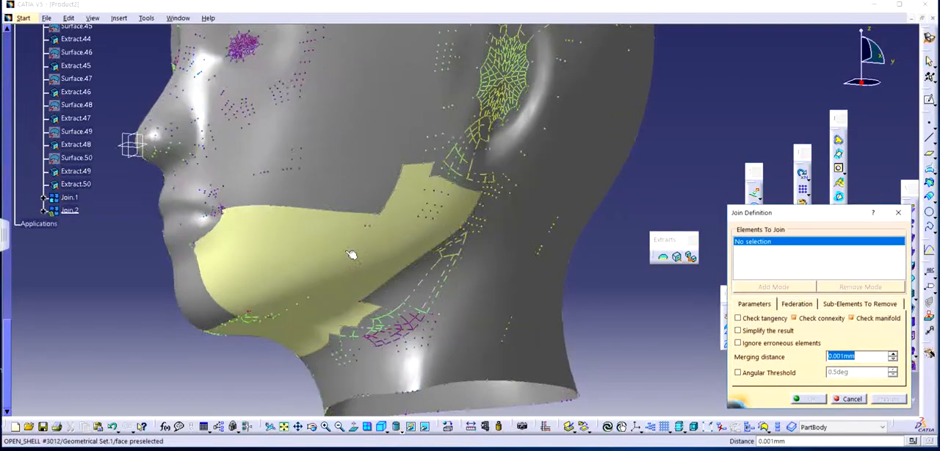
pyautogui.click(68, 198)
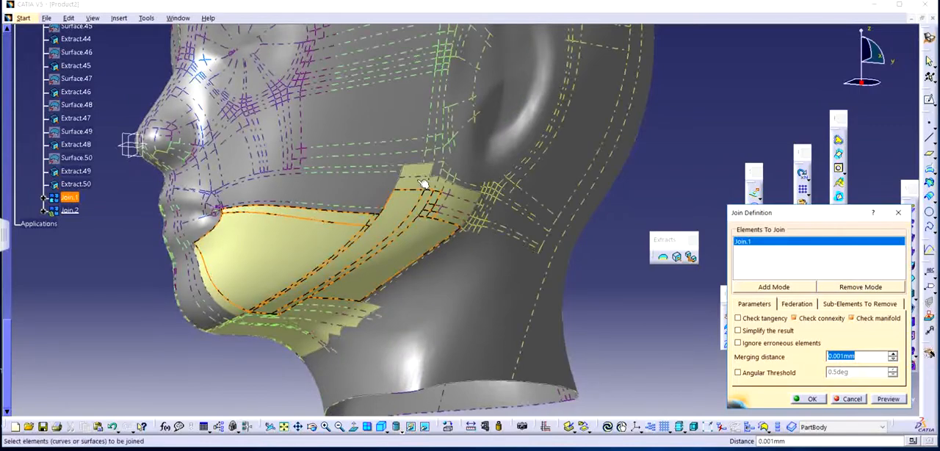
pyautogui.moveTo(443, 199); pyautogui.dragTo(436, 126, button='middle')
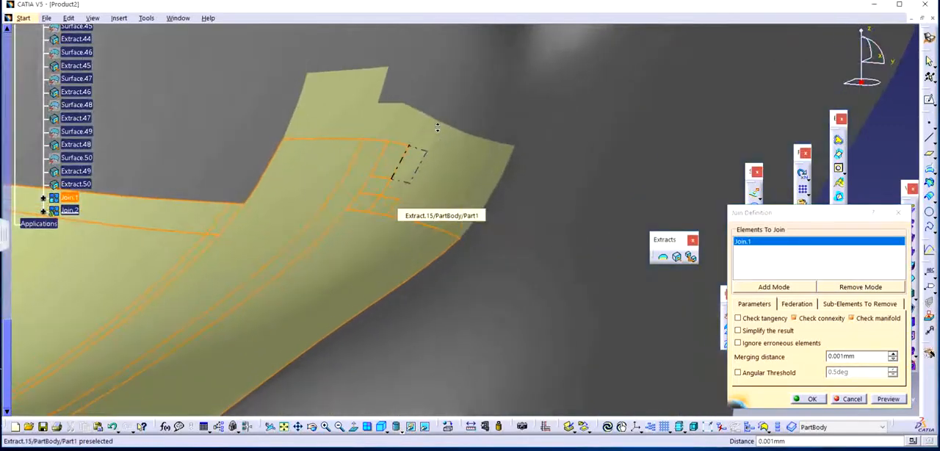
pyautogui.click(340, 116)
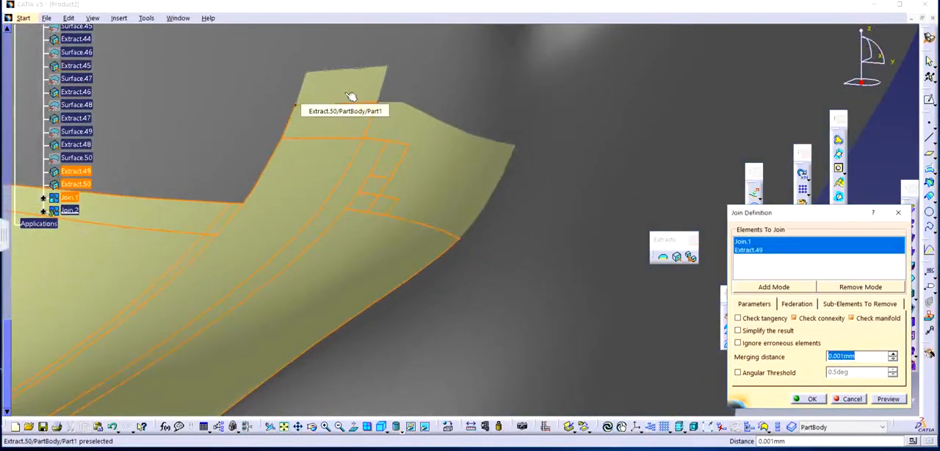
pyautogui.click(352, 96)
pyautogui.click(393, 115)
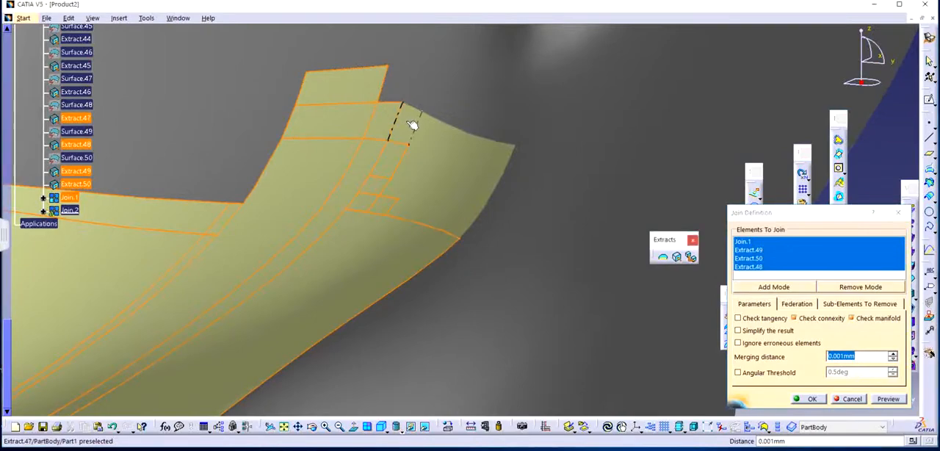
pyautogui.click(415, 128)
pyautogui.click(441, 135)
pyautogui.click(455, 142)
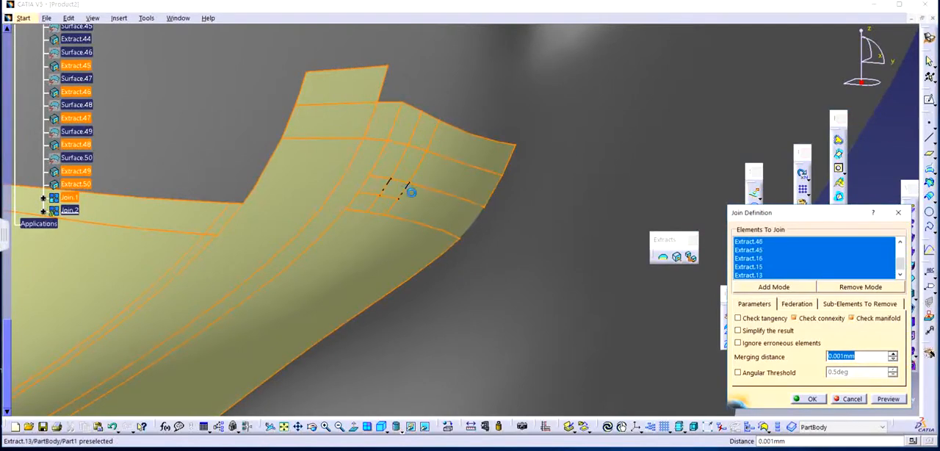
pyautogui.click(425, 199)
pyautogui.moveTo(391, 183); pyautogui.dragTo(510, 240, button='middle')
pyautogui.moveTo(311, 315); pyautogui.dragTo(498, 195, button='middle')
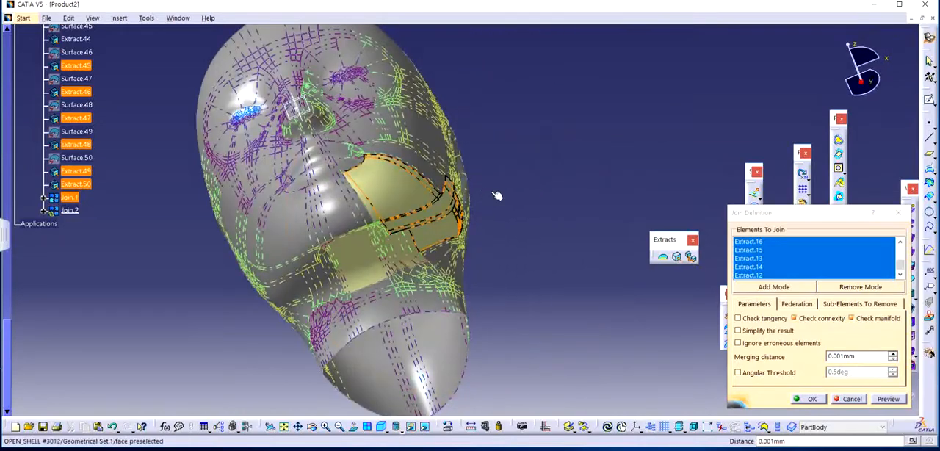
pyautogui.click(809, 399)
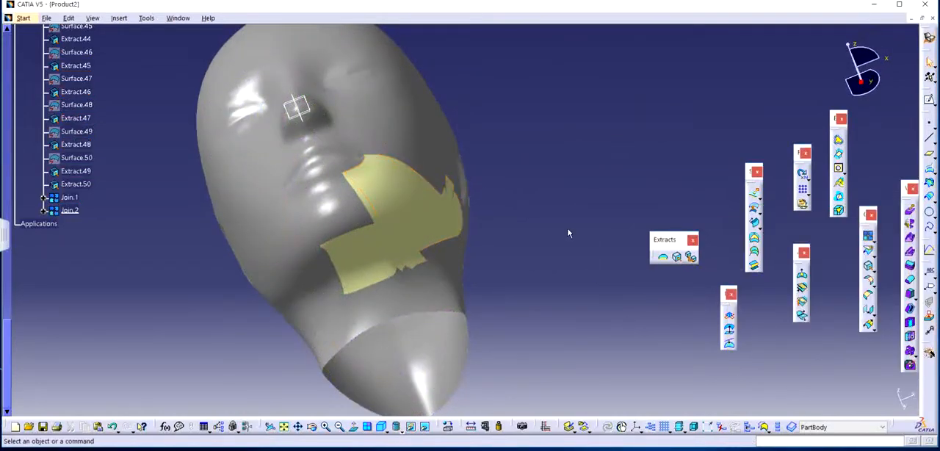
# Delete the large extracted face beneath the chin and the Extract.40 strip along its far side.
pyautogui.click(367, 248)
pyautogui.press('Delete')
pyautogui.press('Return')
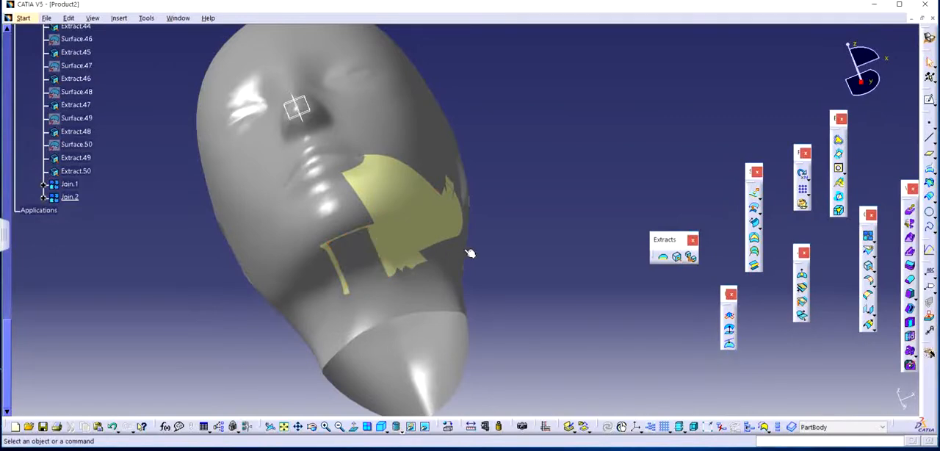
pyautogui.click(336, 257)
pyautogui.press('Delete')
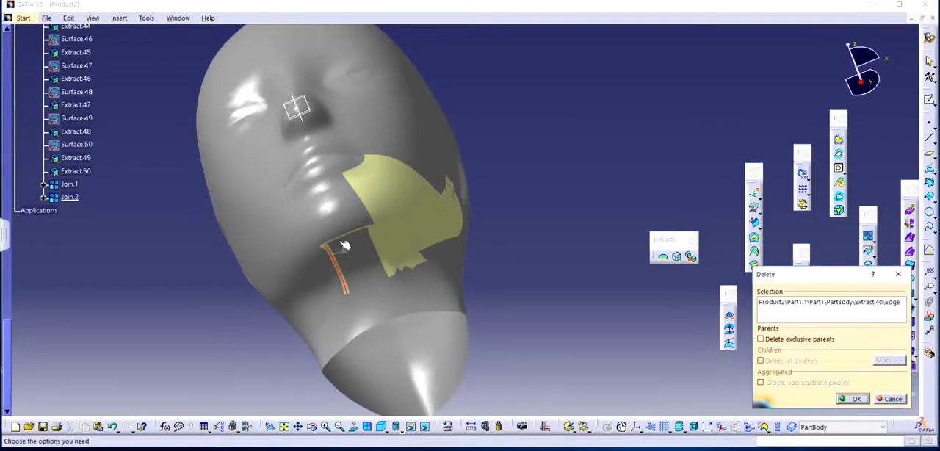
pyautogui.press('Return')
# Delete Extract.36 by the jaw surface, plus the strip running down the throat and the small piece near its corner.
pyautogui.moveTo(463, 257); pyautogui.dragTo(452, 158, button='middle')
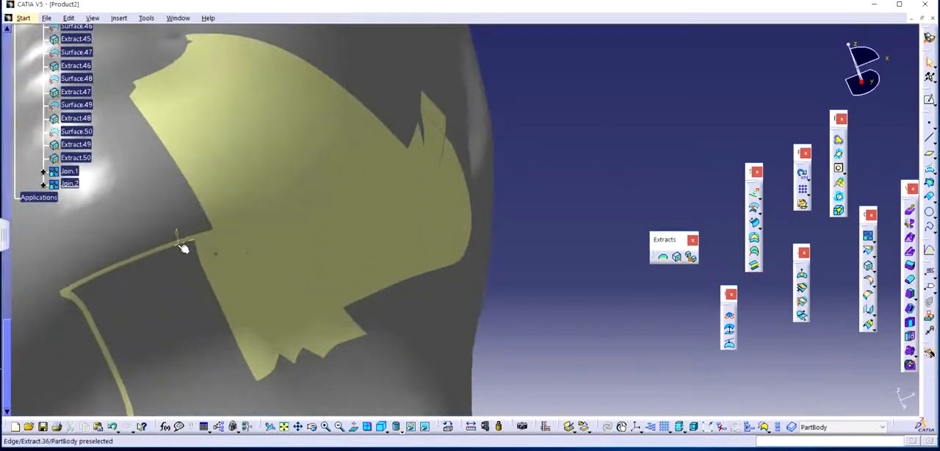
pyautogui.click(184, 249)
pyautogui.press('Delete')
pyautogui.press('Return')
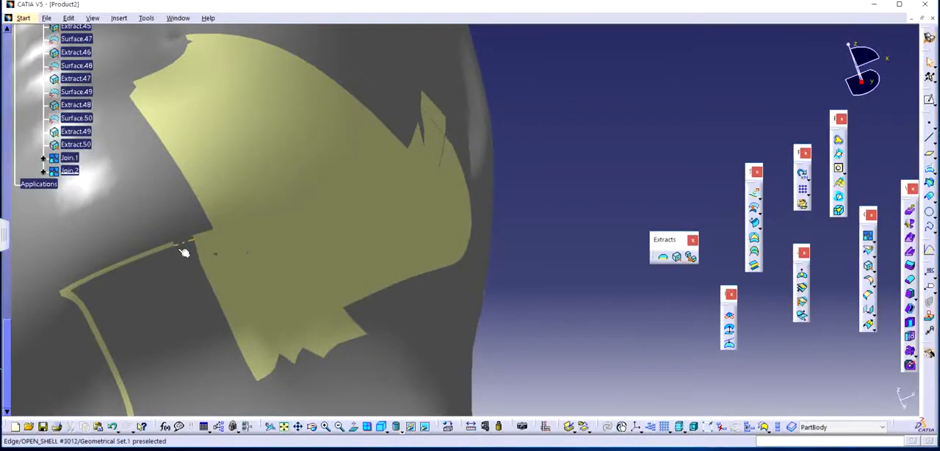
pyautogui.press('Delete')
pyautogui.press('Return')
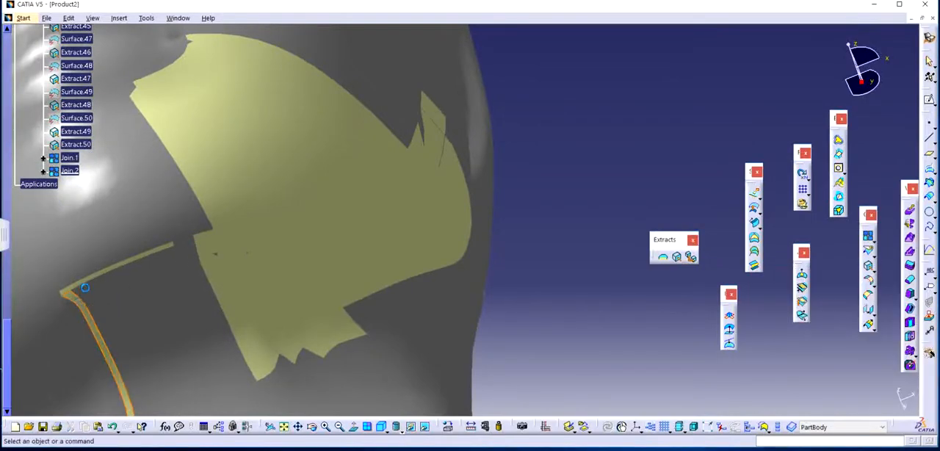
pyautogui.click(92, 280)
pyautogui.press('Delete')
pyautogui.press('Return')
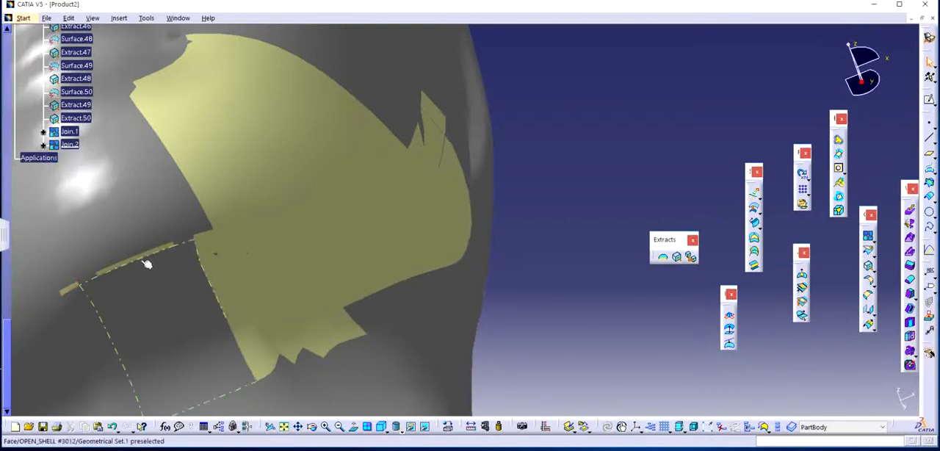
# Delete the leftover thin strip along the chin's lower edge and the small isolated Extract.43.
pyautogui.press('Delete')
pyautogui.press('Return')
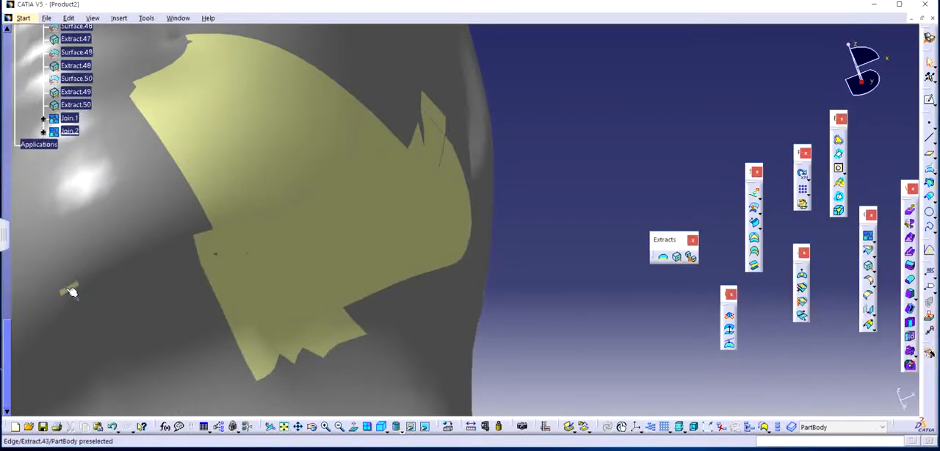
pyautogui.click(70, 292)
pyautogui.press('Delete')
pyautogui.press('Return')
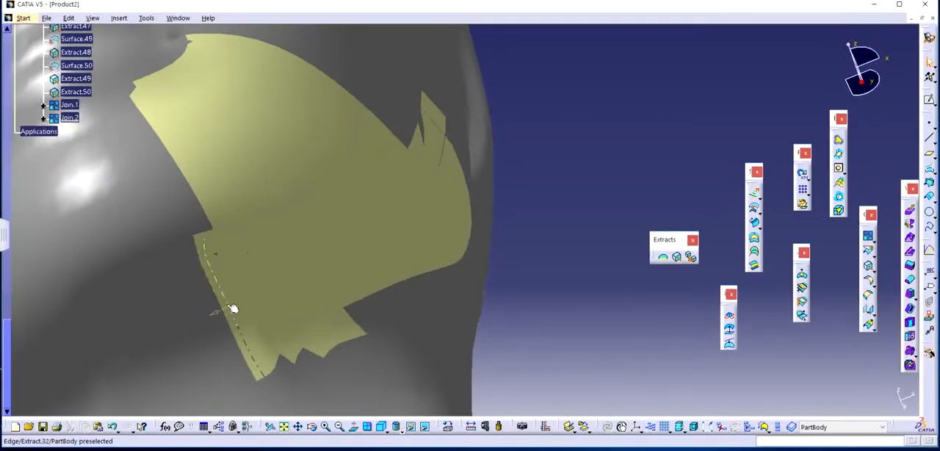
# Delete the Extract.32 strip along the jaw piece's lower front edge and the small sliver left at its upper end.
pyautogui.click(228, 304)
pyautogui.press('Delete')
pyautogui.press('Return')
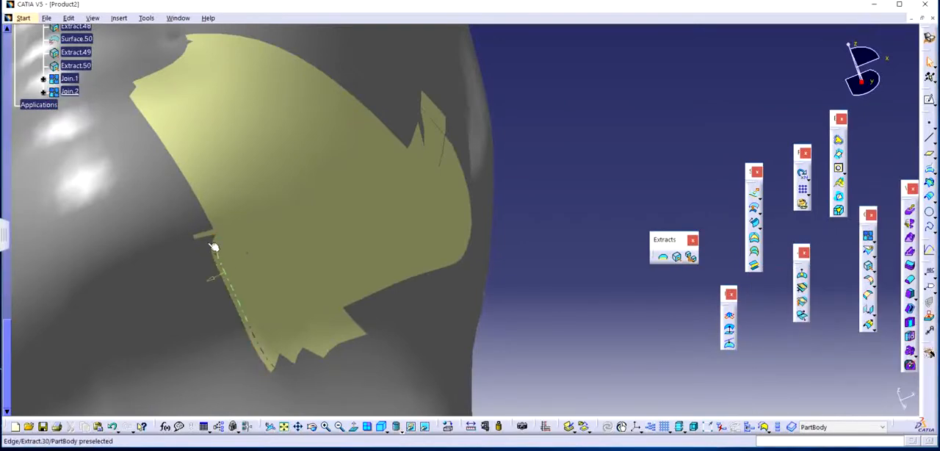
pyautogui.click(211, 240)
pyautogui.press('Delete')
pyautogui.press('Return')
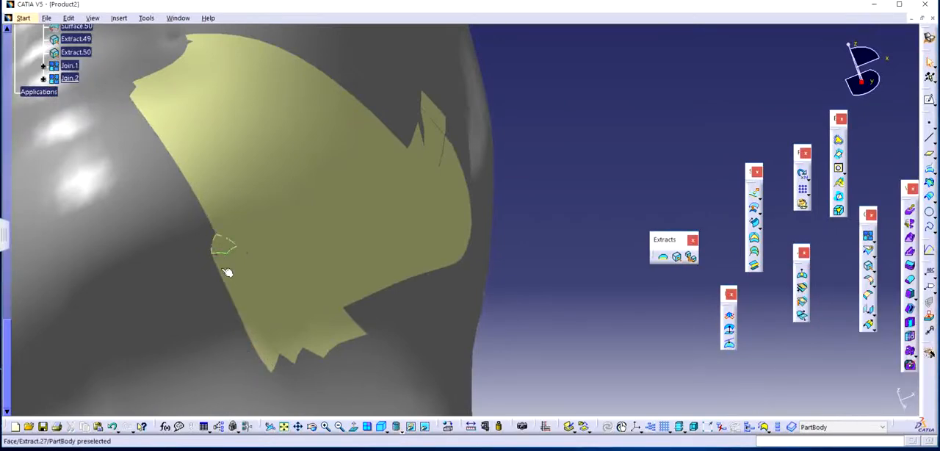
# Toggle the visibility of every surface and extract in Part1's PartBody, from Surface.1 to Extract.50.
pyautogui.moveTo(601, 266); pyautogui.dragTo(165, 151, button='middle')
pyautogui.click(73, 79)
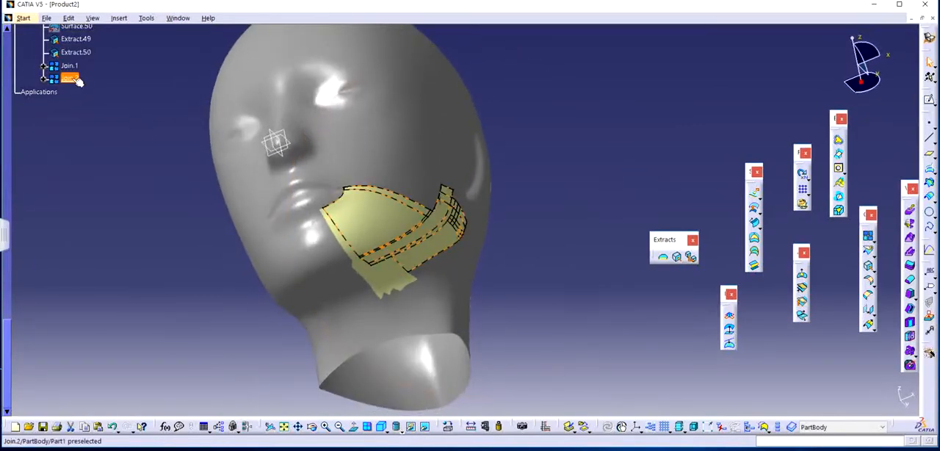
pyautogui.moveTo(557, 192); pyautogui.dragTo(504, 266, button='middle')
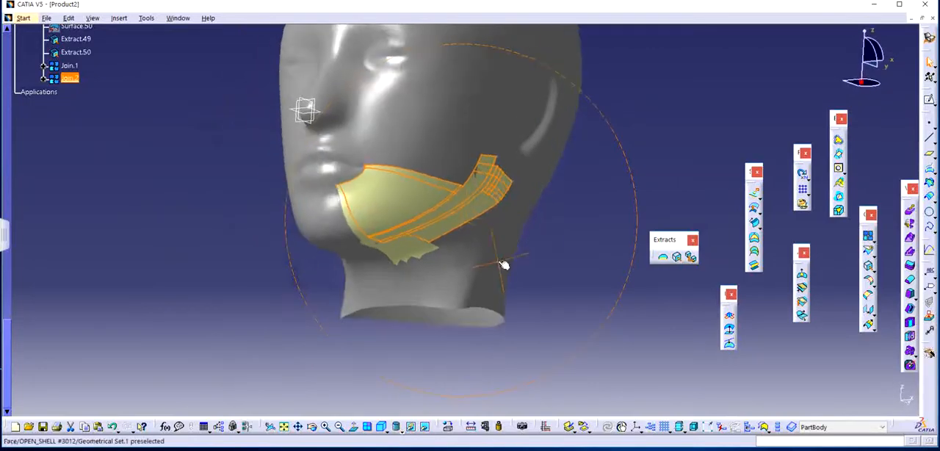
pyautogui.click(206, 233)
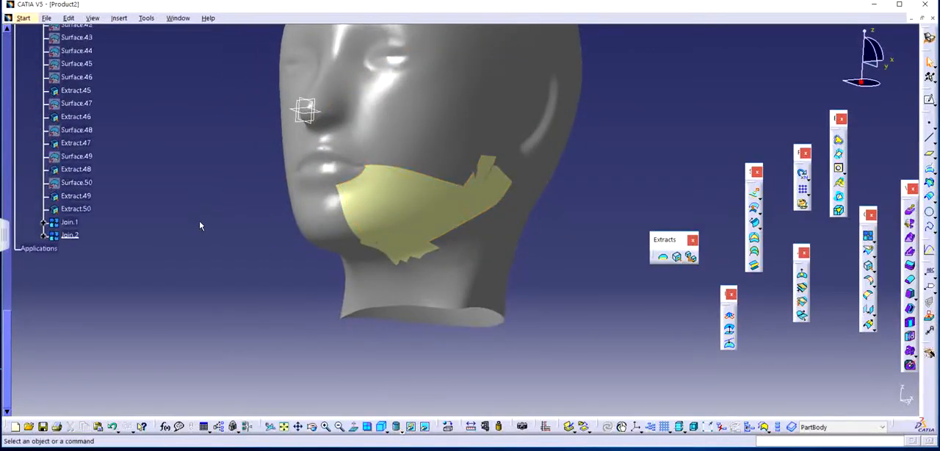
pyautogui.keyDown('ctrl'); pyautogui.click(68, 338); pyautogui.keyUp('ctrl')
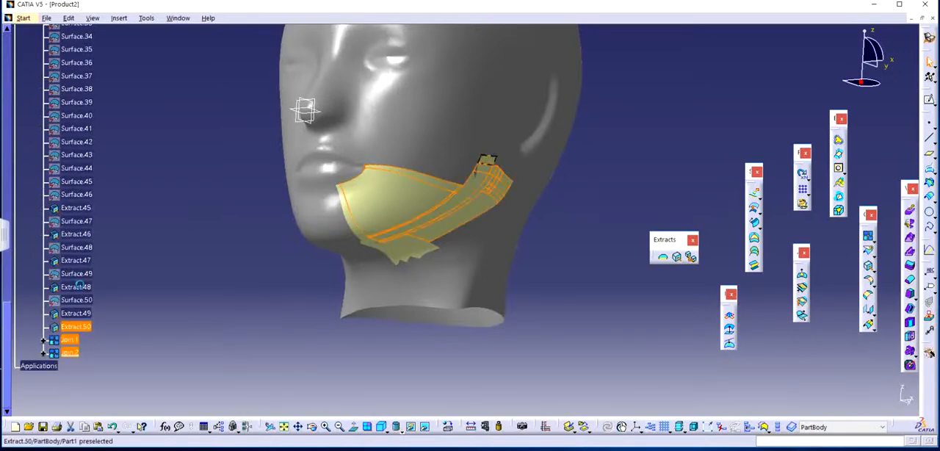
pyautogui.click(75, 366)
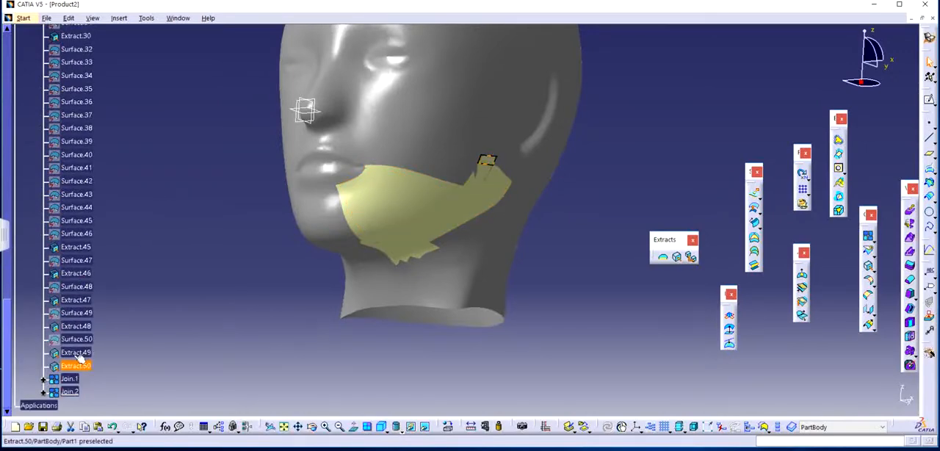
pyautogui.scroll(12, 149, 253)
pyautogui.scroll(6, 144, 264)
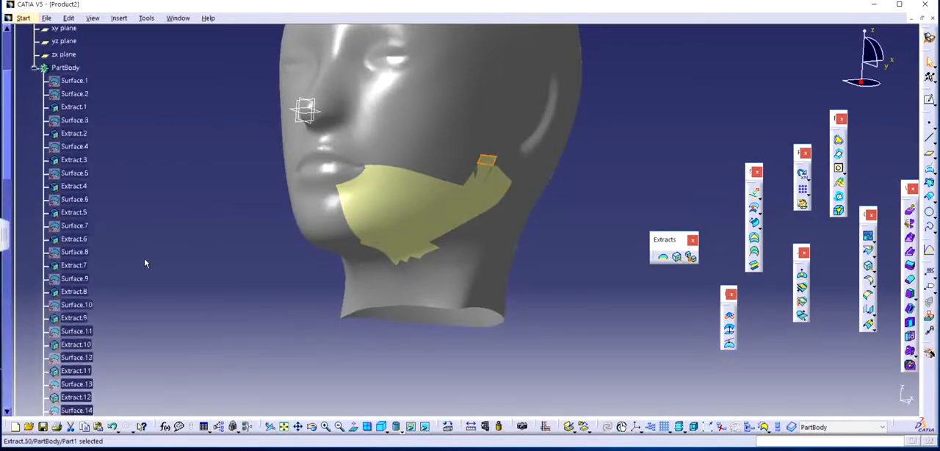
pyautogui.keyDown('shift'); pyautogui.click(73, 198); pyautogui.keyUp('shift')
pyautogui.rightClick(73, 198)
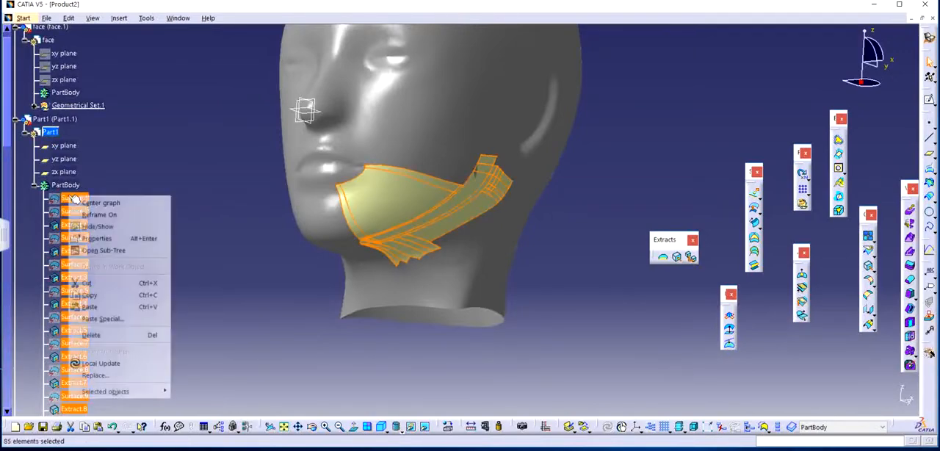
pyautogui.click(103, 227)
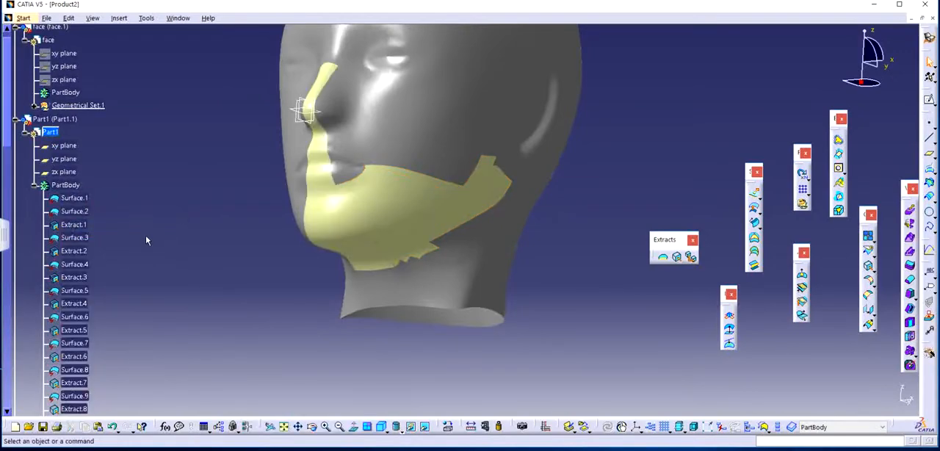
# Hide all of the PartBody's surfaces and extracts up to Extract.50, and show Join.2 on the head.
pyautogui.scroll(-18, 145, 239)
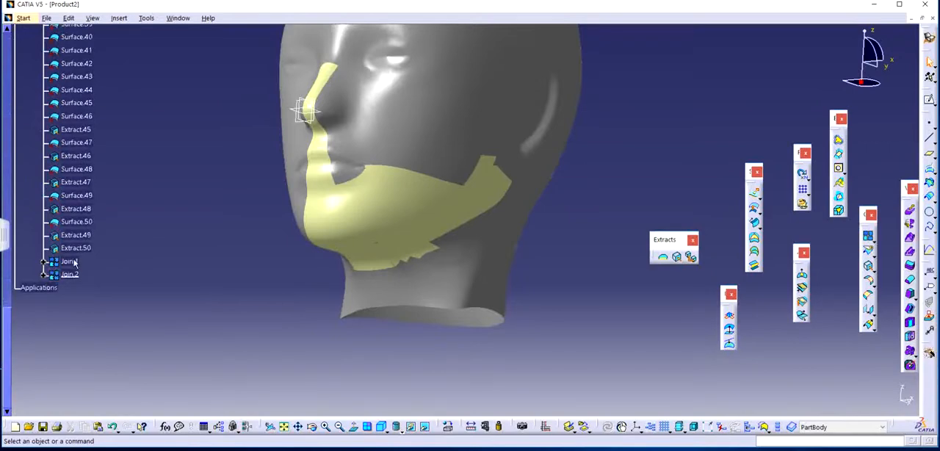
pyautogui.keyDown('shift'); pyautogui.click(72, 248); pyautogui.keyUp('shift')
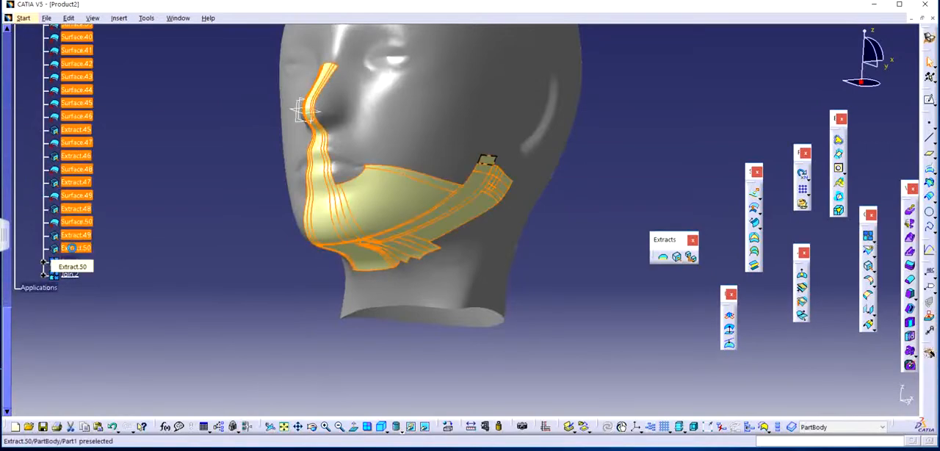
pyautogui.rightClick(72, 249)
pyautogui.click(113, 77)
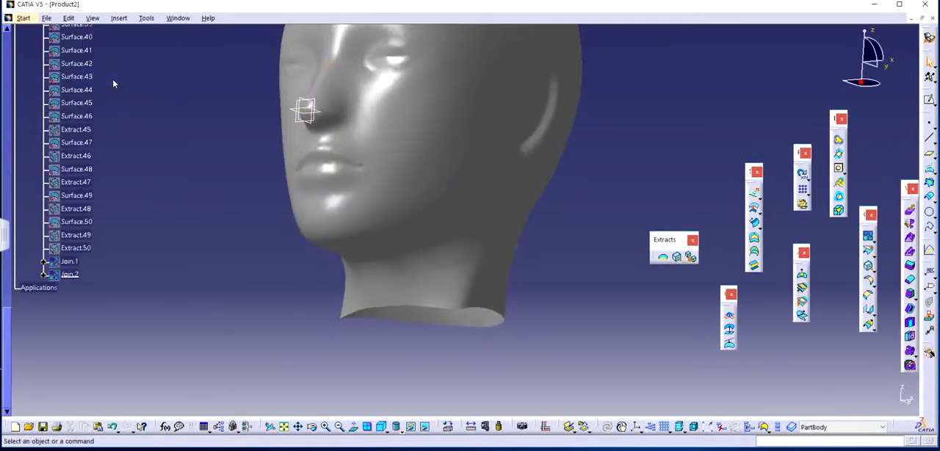
pyautogui.rightClick(69, 274)
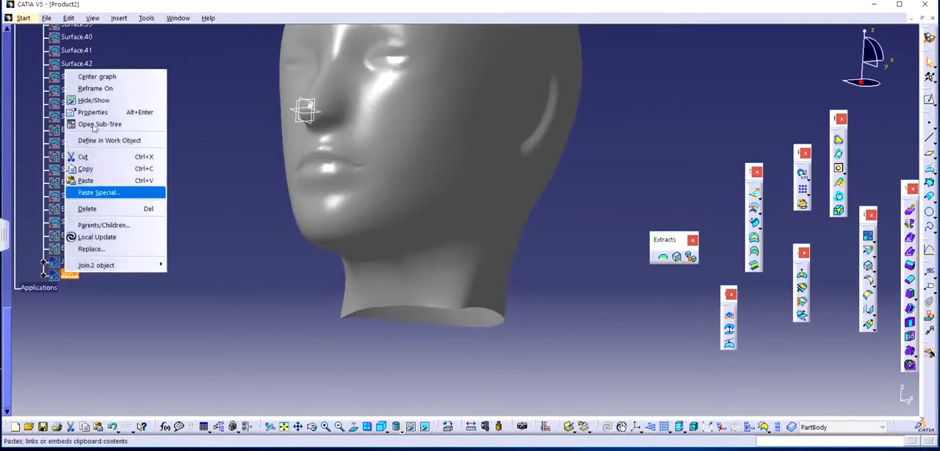
pyautogui.click(110, 96)
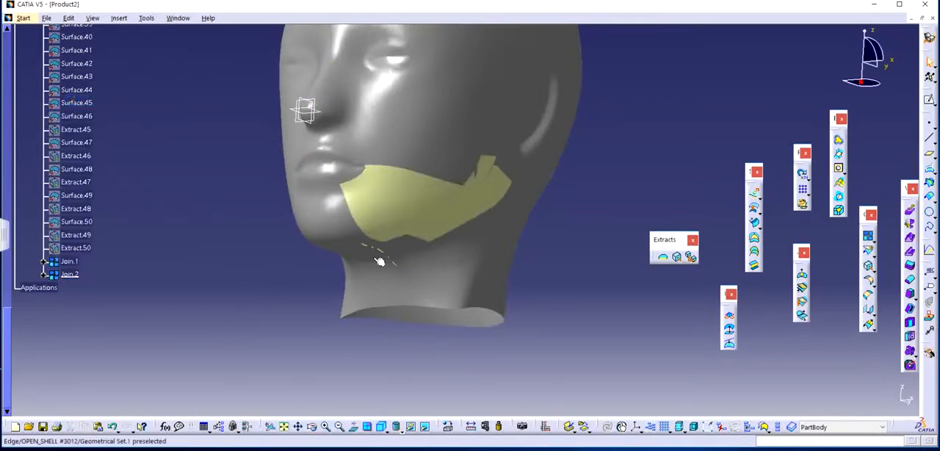
# Inspect the joined jaw surface from the front of the head and switch to the Part Design workbench.
pyautogui.moveTo(380, 257); pyautogui.dragTo(456, 294, button='middle')
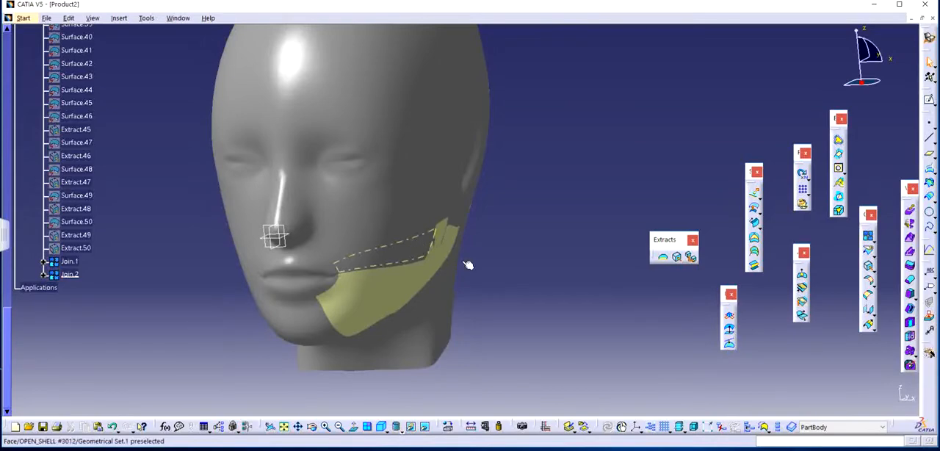
pyautogui.moveTo(529, 262); pyautogui.dragTo(531, 272, button='middle')
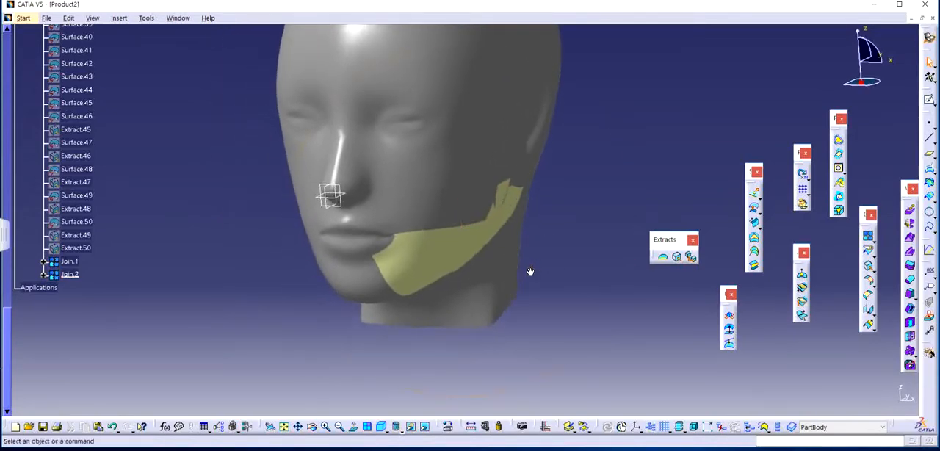
pyautogui.click(24, 18)
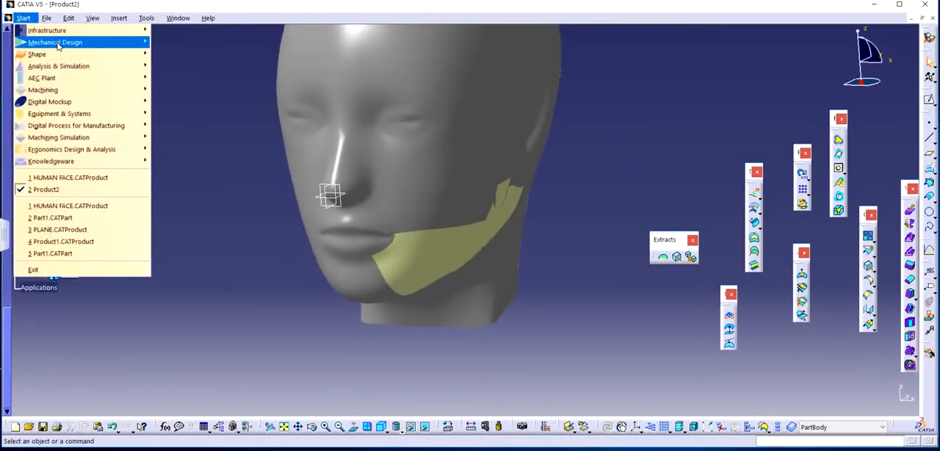
pyautogui.moveTo(74, 42)
pyautogui.click(168, 46)
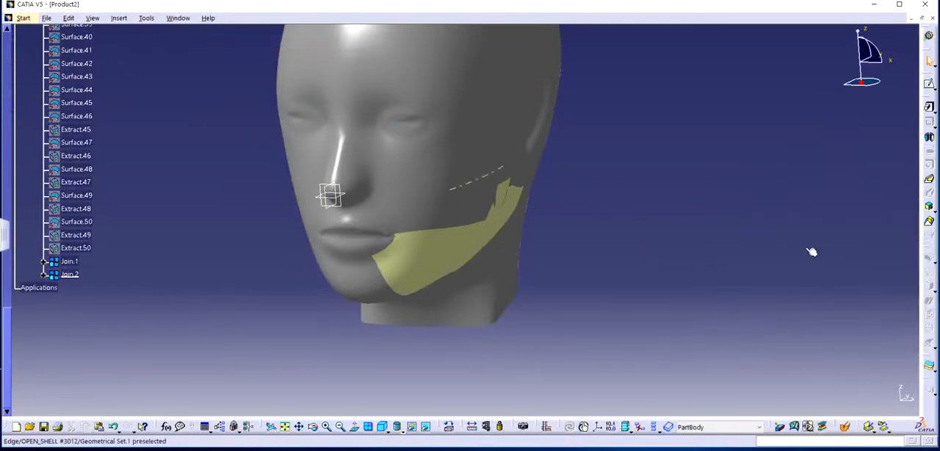
# Undock the reference elements, dress-up, annotation, constraint and feature recognition toolbars so they float over the empty graphics area.
pyautogui.moveTo(926, 368); pyautogui.dragTo(791, 262)
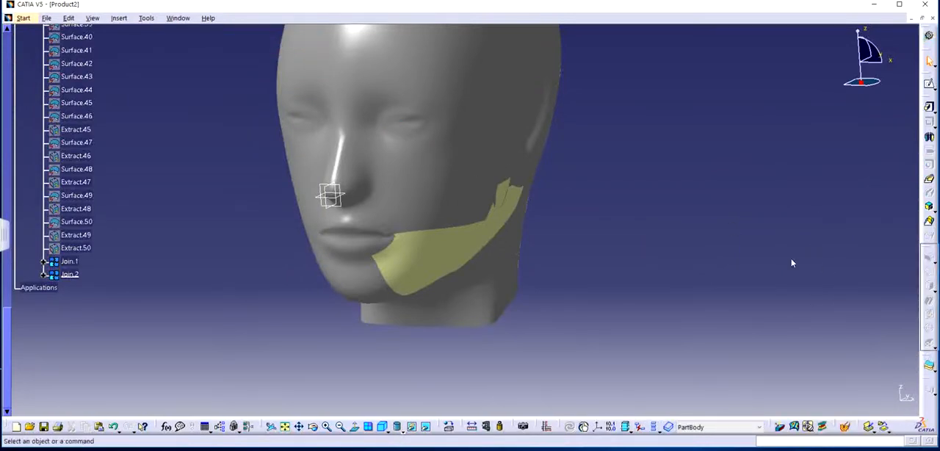
pyautogui.moveTo(928, 360); pyautogui.dragTo(857, 192)
pyautogui.moveTo(725, 263); pyautogui.dragTo(725, 265)
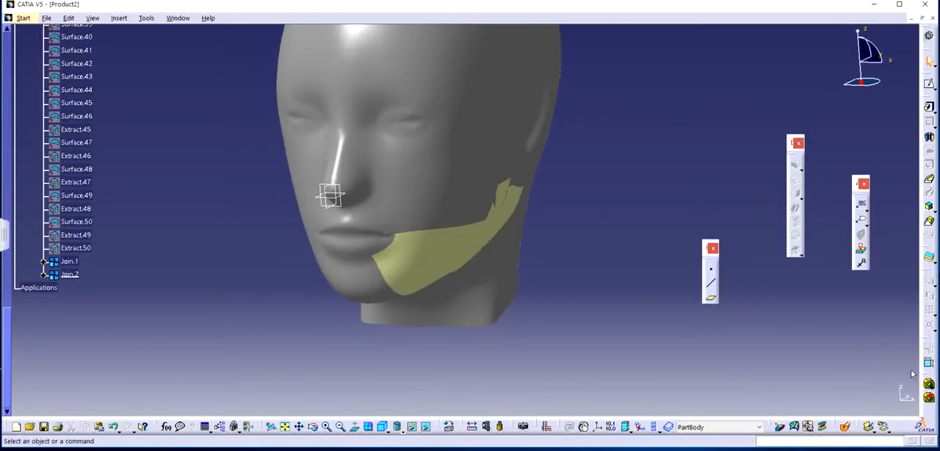
pyautogui.moveTo(927, 384); pyautogui.dragTo(774, 295)
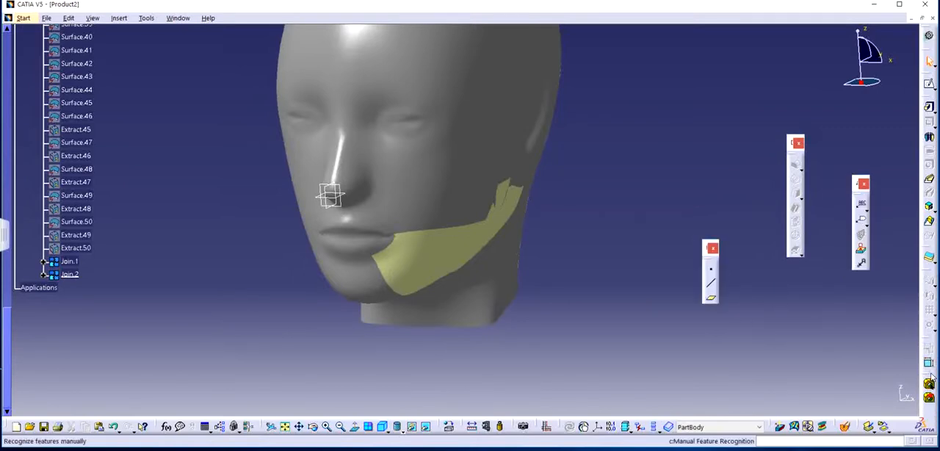
pyautogui.moveTo(927, 371); pyautogui.dragTo(788, 280)
pyautogui.moveTo(927, 343); pyautogui.dragTo(909, 346)
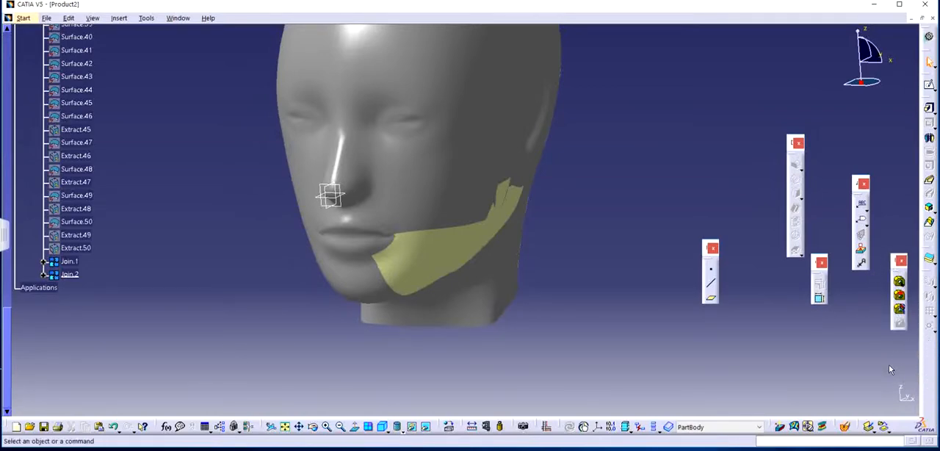
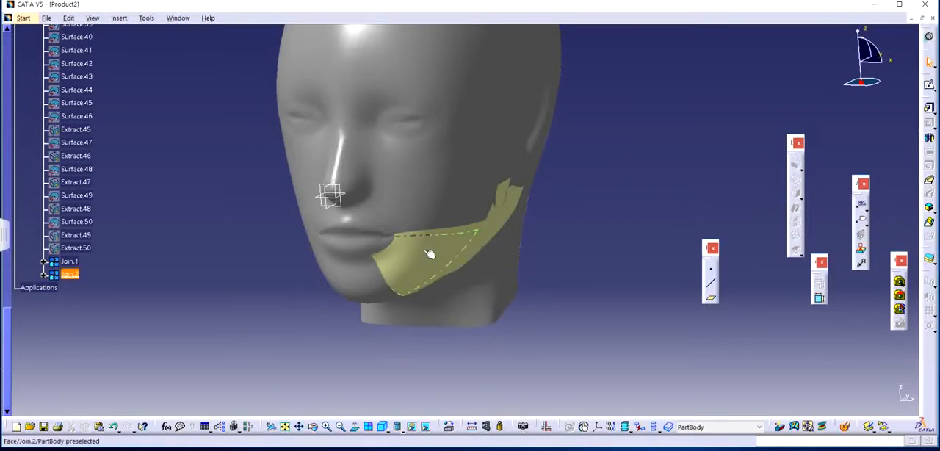
# Switch from Part Design to the Generative Shape Design workbench.
pyautogui.click(69, 274)
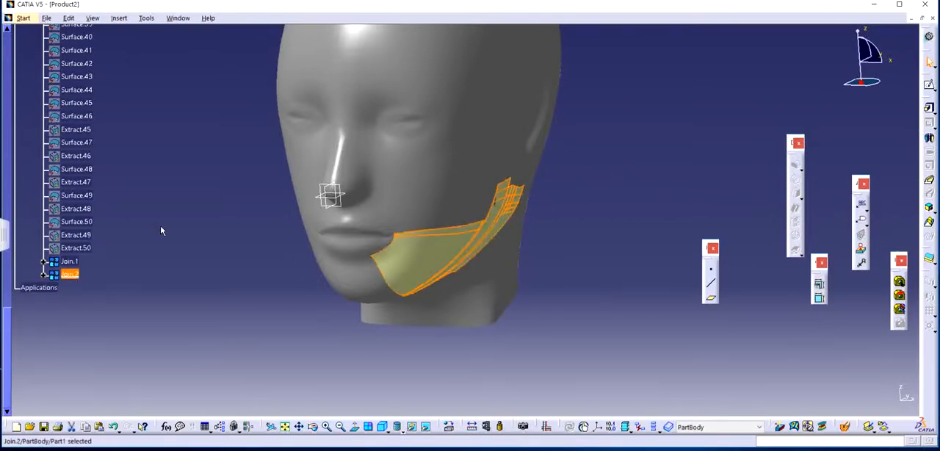
pyautogui.click(161, 231)
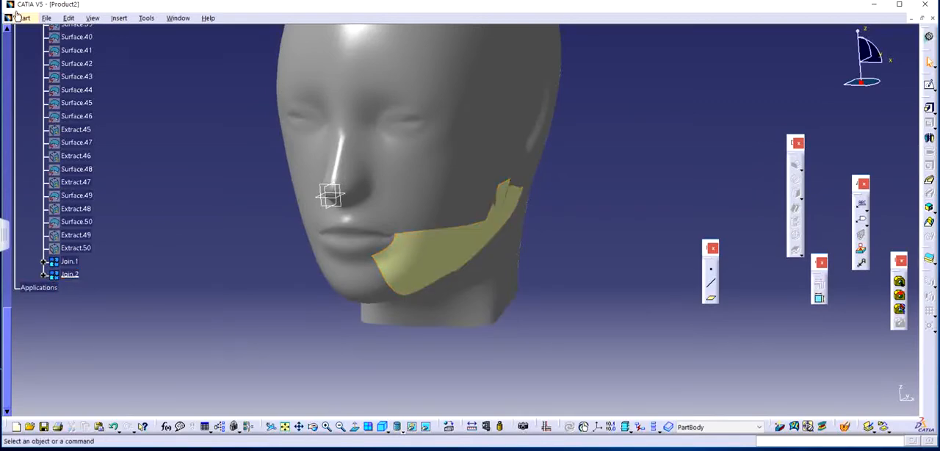
pyautogui.click(23, 21)
pyautogui.moveTo(78, 56)
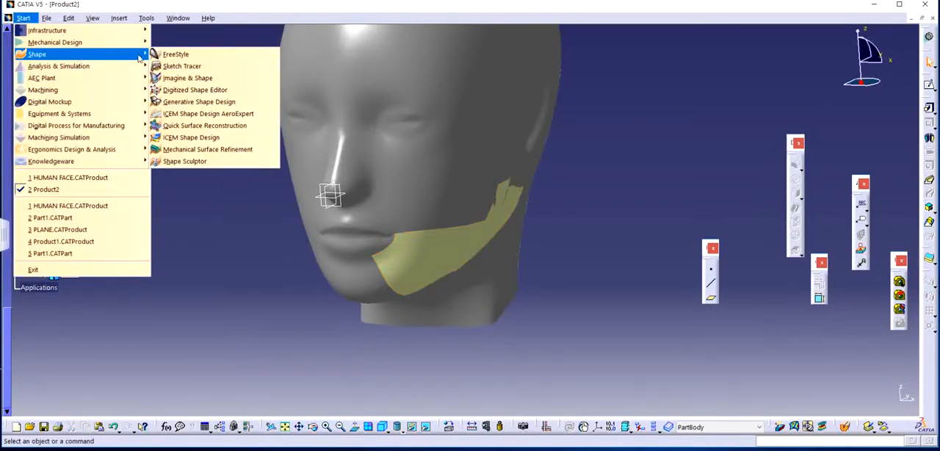
pyautogui.click(198, 101)
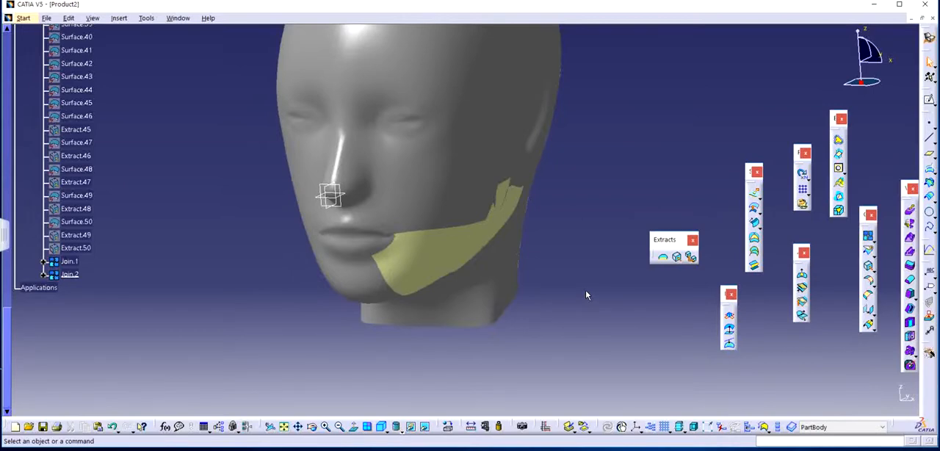
# Return to the Part Design workbench and thicken the jaw surface Join.2 with a 1 mm first offset and 0 mm second offset.
pyautogui.click(56, 276)
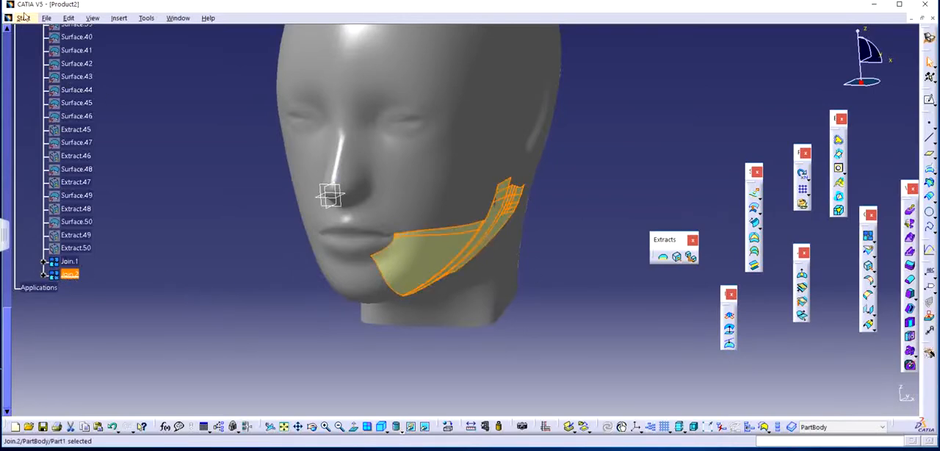
pyautogui.click(24, 16)
pyautogui.moveTo(70, 48)
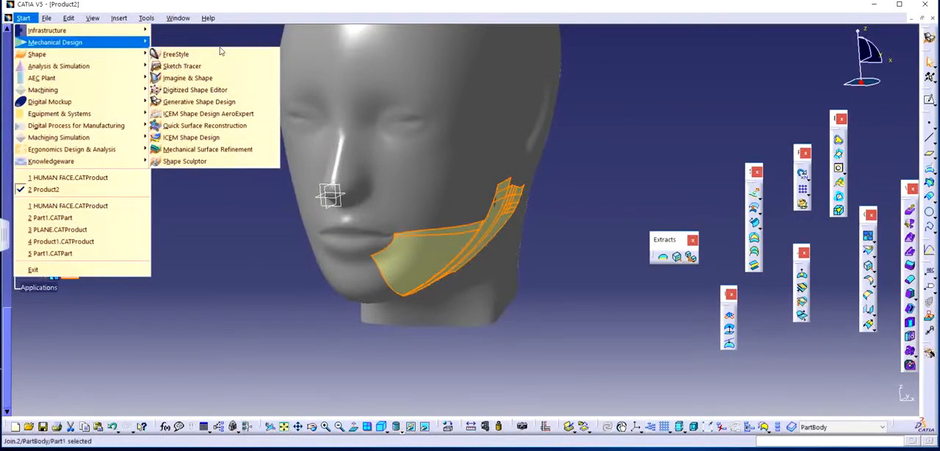
pyautogui.moveTo(121, 47)
pyautogui.click(192, 46)
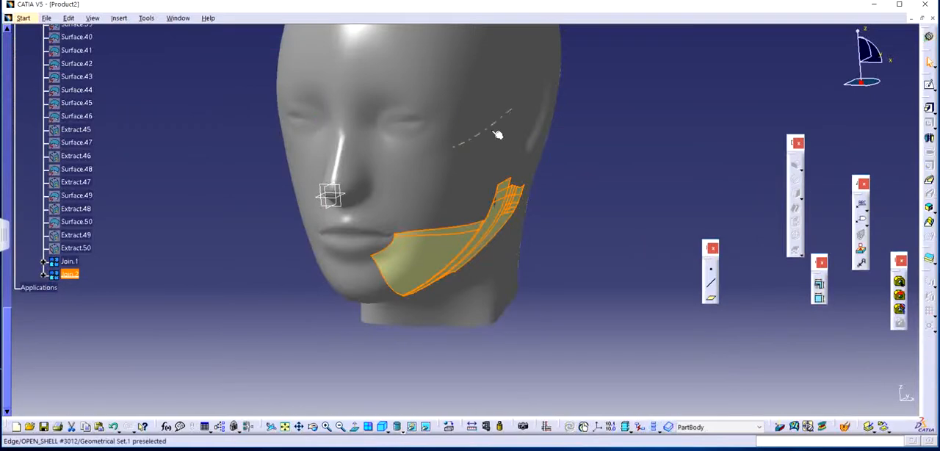
pyautogui.click(931, 260)
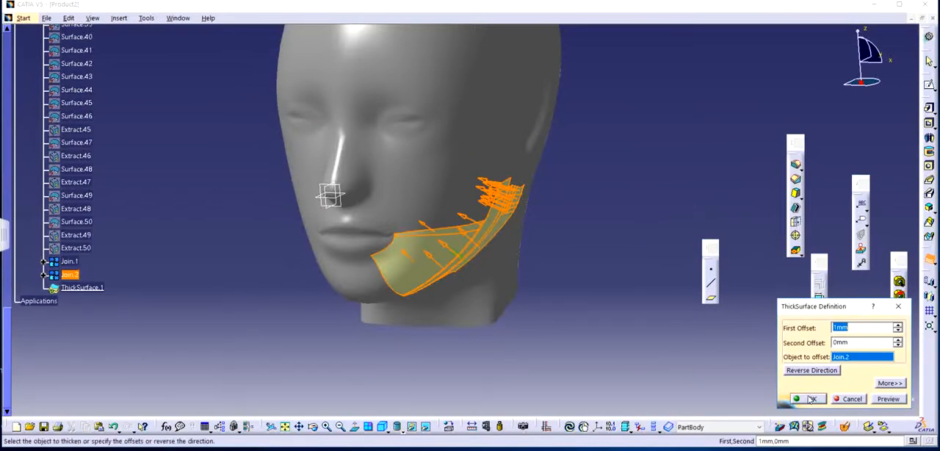
pyautogui.click(808, 398)
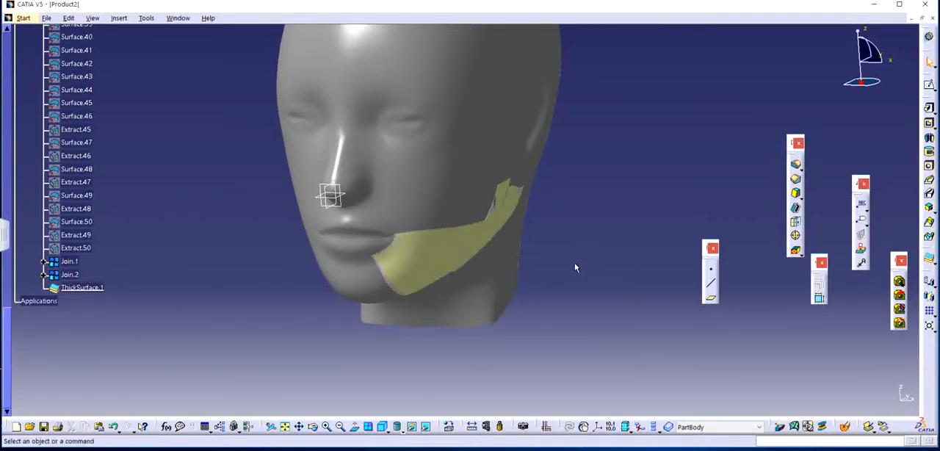
# Set the first offset of the jaw's thick surface to 5 mm.
pyautogui.moveTo(575, 265); pyautogui.dragTo(507, 199, button='middle')
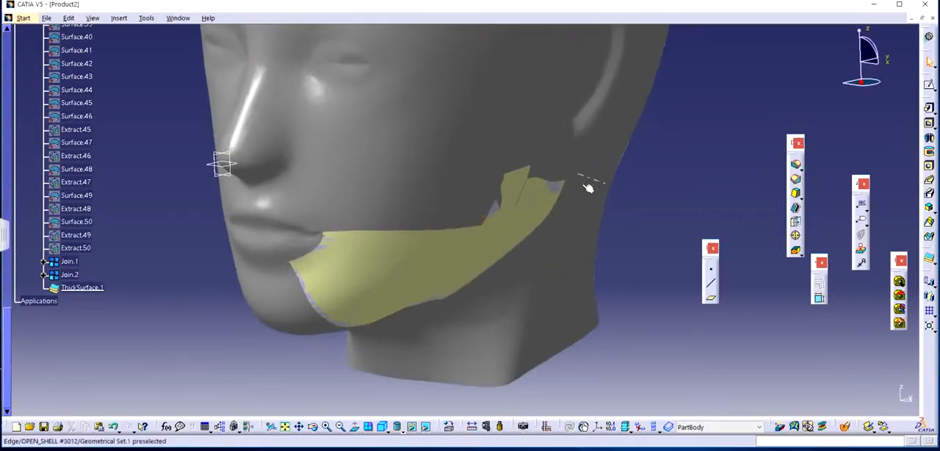
pyautogui.doubleClick(81, 287)
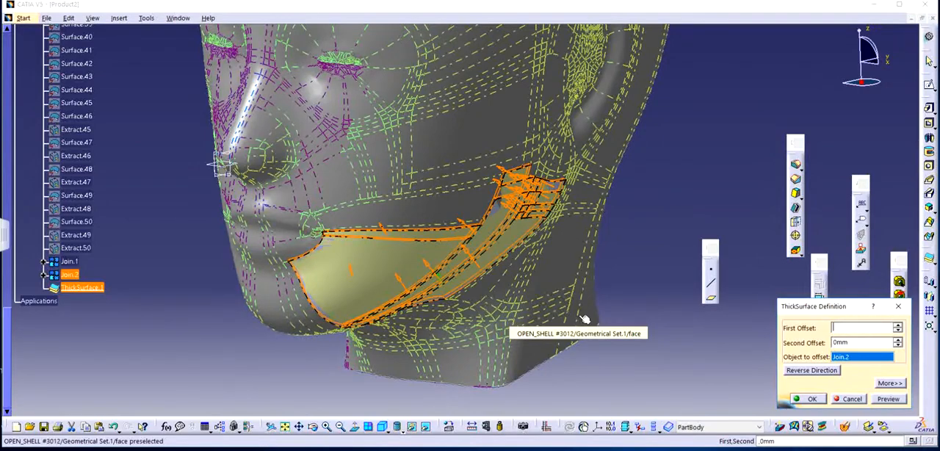
pyautogui.press('Return')
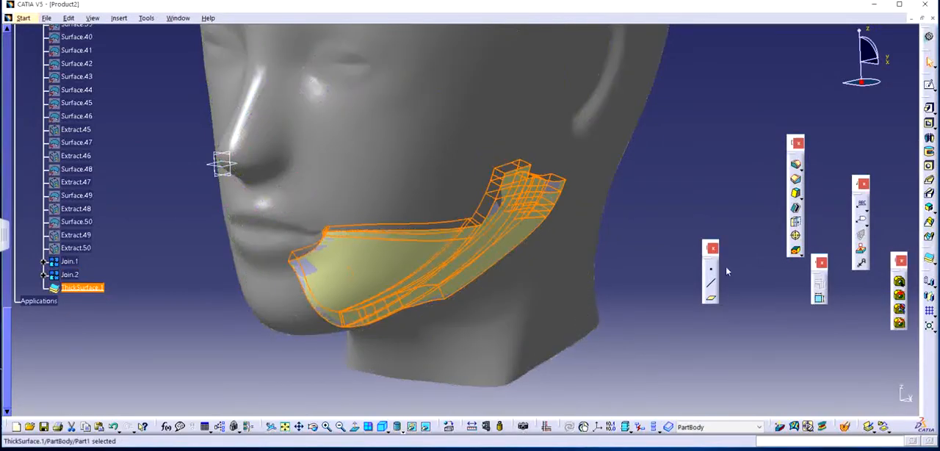
pyautogui.moveTo(535, 254); pyautogui.dragTo(509, 266, button='middle')
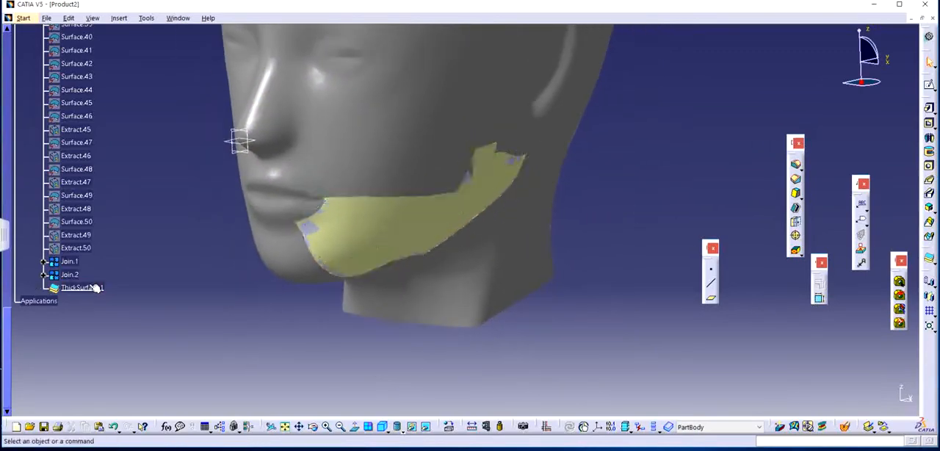
# Try to reverse the offset direction of the jaw's 5 mm thick surface.
pyautogui.doubleClick(95, 288)
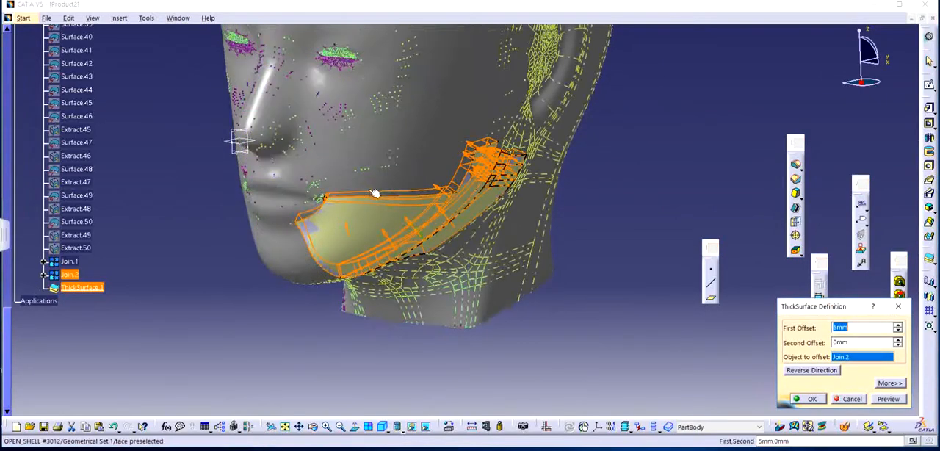
pyautogui.click(808, 399)
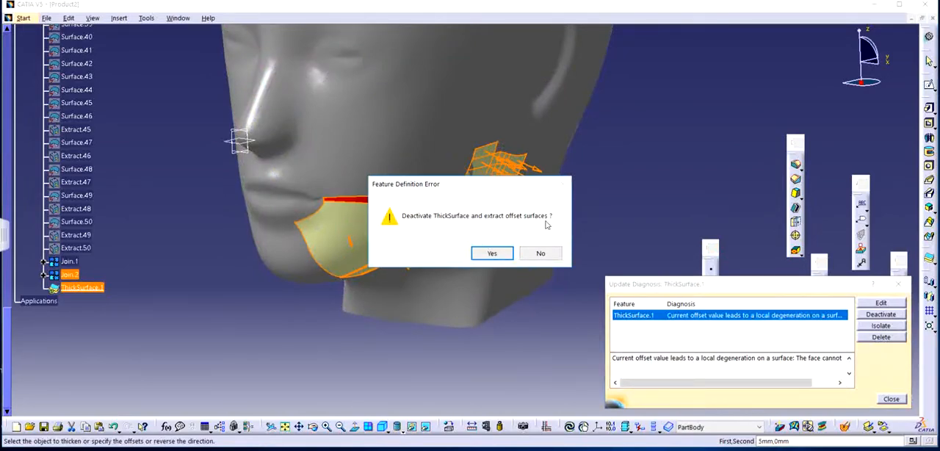
pyautogui.click(539, 253)
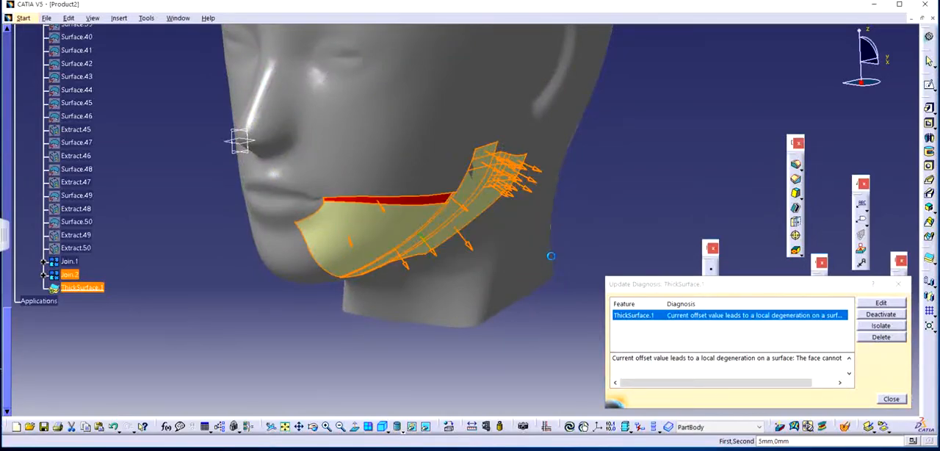
pyautogui.click(897, 284)
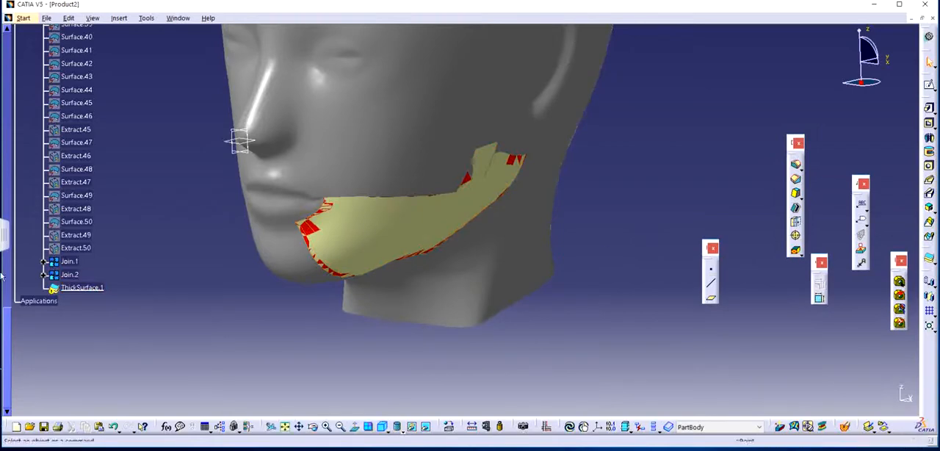
# Preview the jaw's thick surface with its reversed 5 mm offset and close the definition.
pyautogui.doubleClick(78, 287)
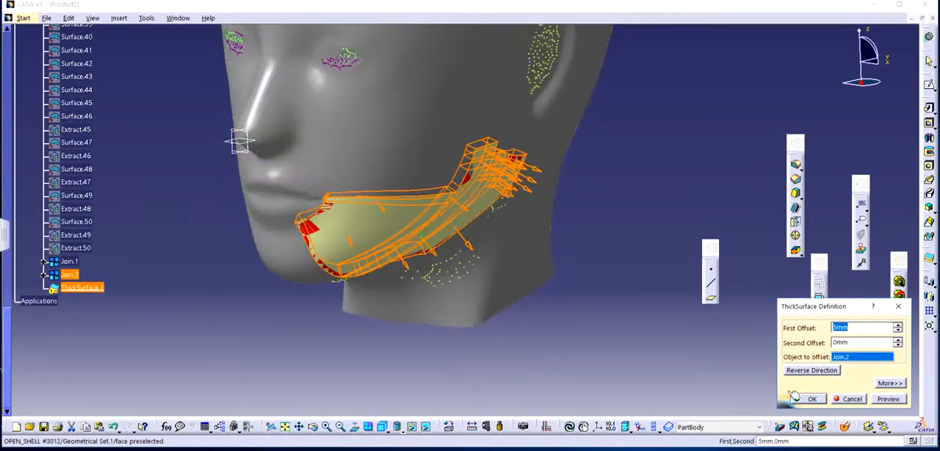
pyautogui.click(902, 401)
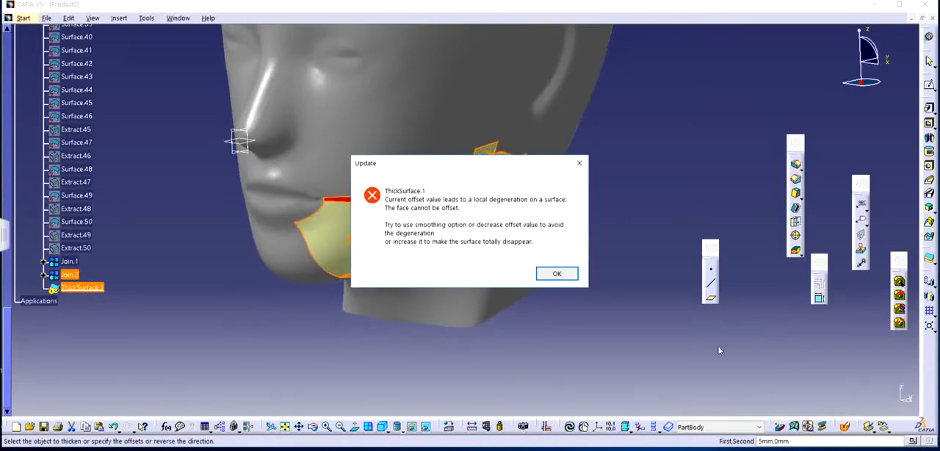
pyautogui.click(546, 277)
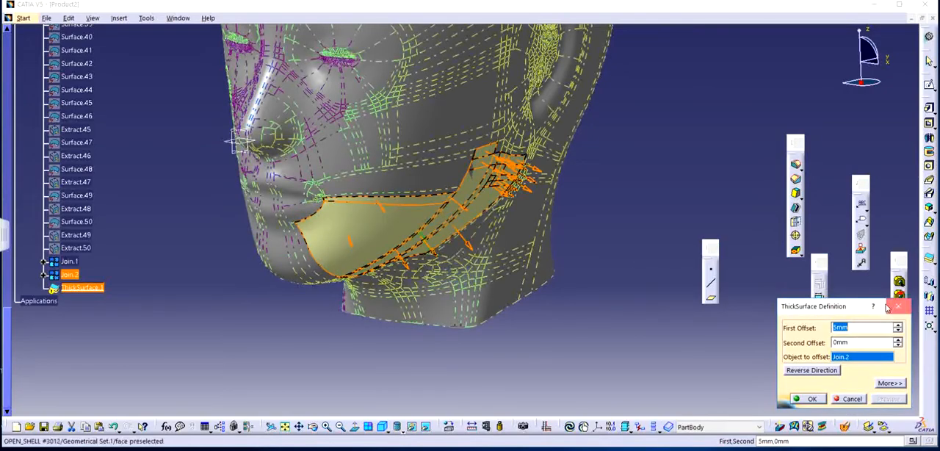
pyautogui.click(899, 307)
# Restore the thick surface's original offset direction, keeping the 5 mm first offset.
pyautogui.doubleClick(66, 288)
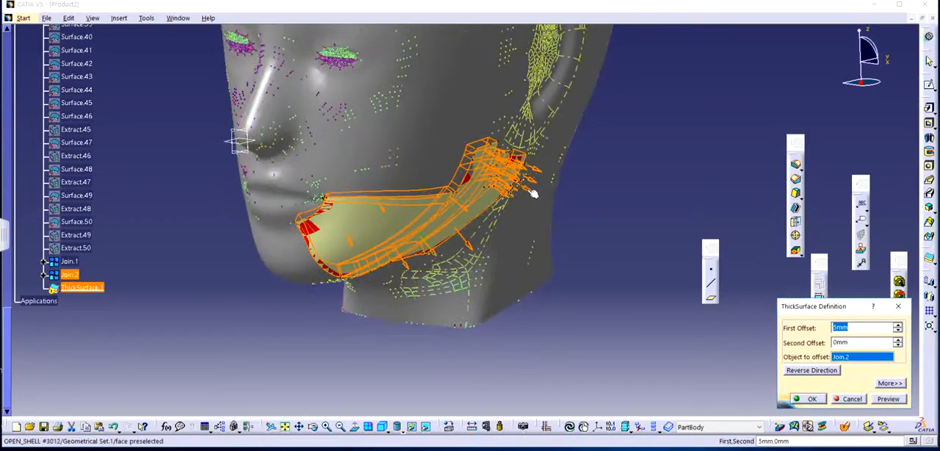
pyautogui.click(812, 399)
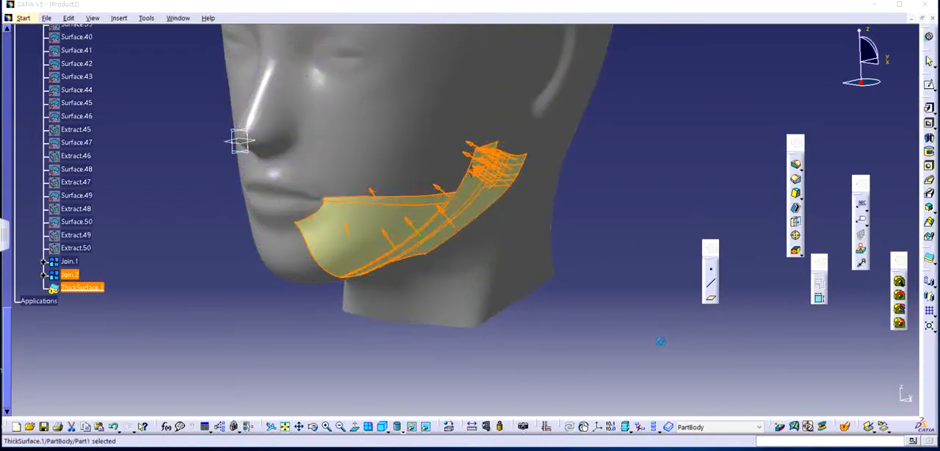
pyautogui.click(74, 288)
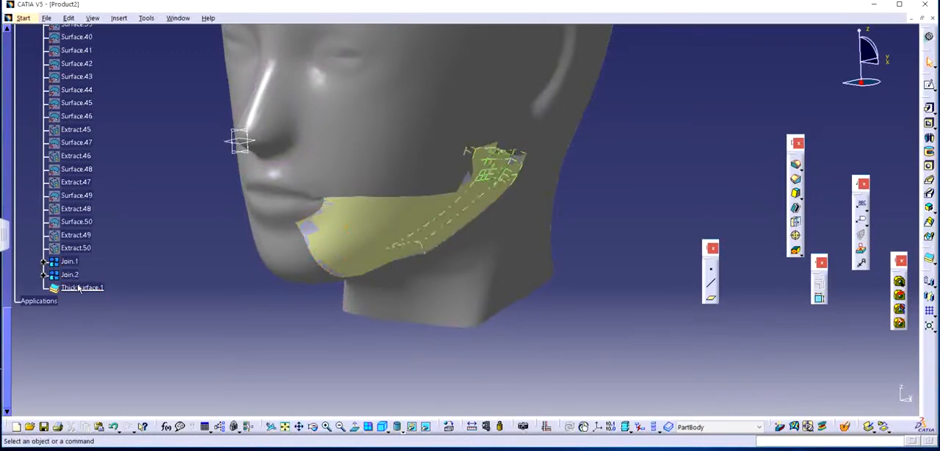
# Hide the joined jaw surface Join.2.
pyautogui.moveTo(262, 309)
pyautogui.mouseDown(button='middle')
pyautogui.moveTo(272, 291)
pyautogui.moveTo(254, 315)
pyautogui.mouseUp(button='middle')
pyautogui.scroll(1, 118, 282)
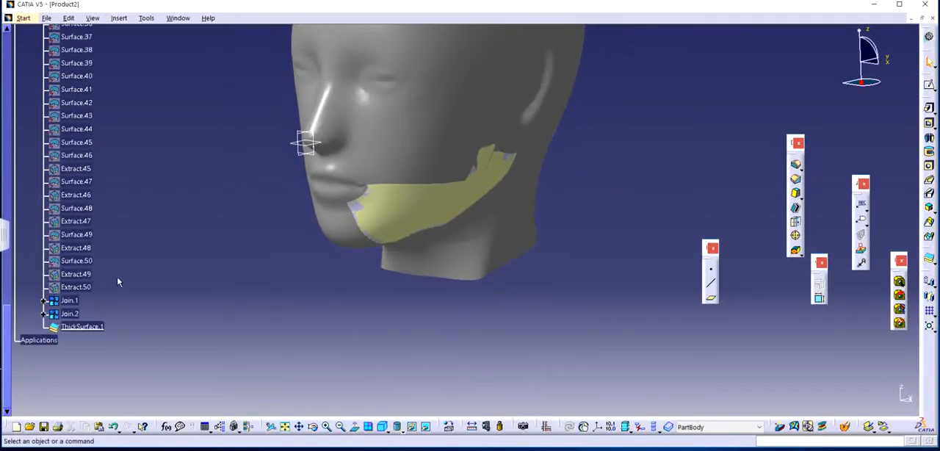
pyautogui.rightClick(71, 315)
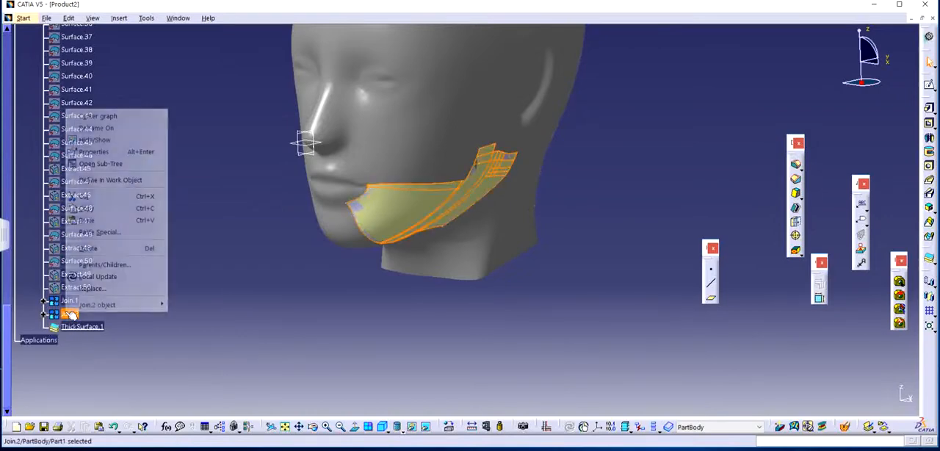
pyautogui.click(90, 140)
# Hide the whole face component of Product2, leaving only the thickened jaw piece in view.
pyautogui.moveTo(317, 278); pyautogui.dragTo(477, 147, button='middle')
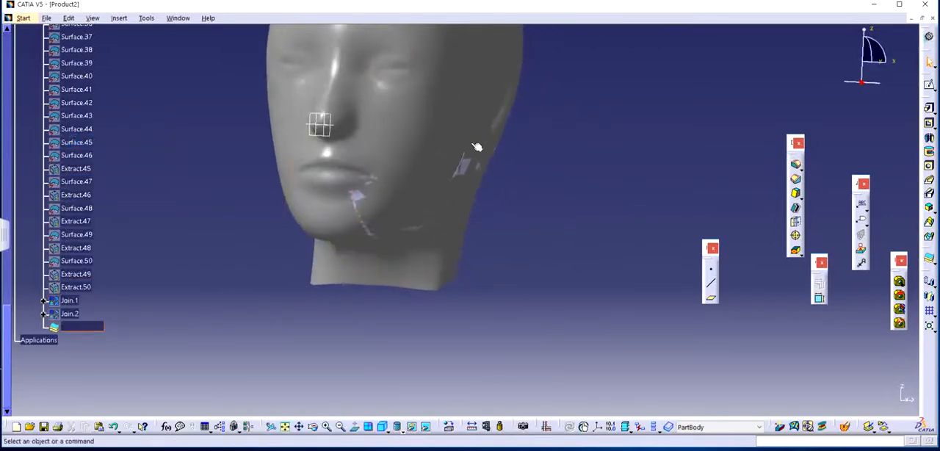
pyautogui.moveTo(418, 221); pyautogui.dragTo(323, 294, button='middle')
pyautogui.scroll(15, 132, 224)
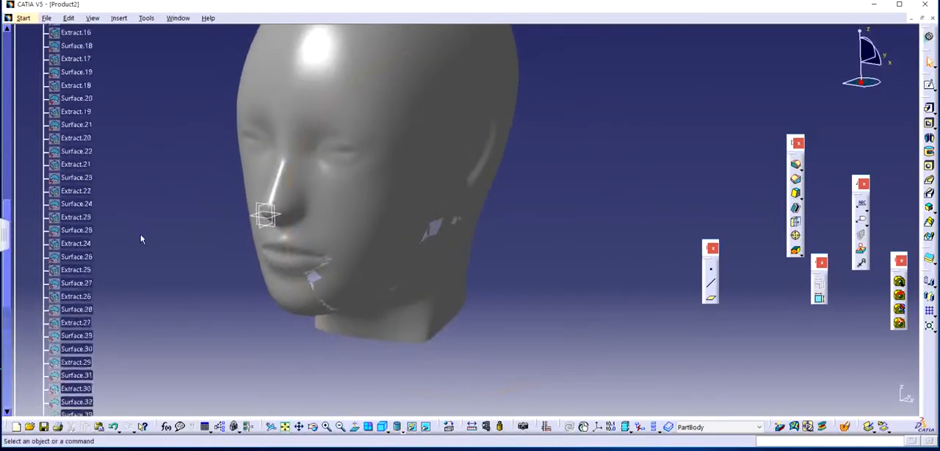
pyautogui.scroll(5, 142, 240)
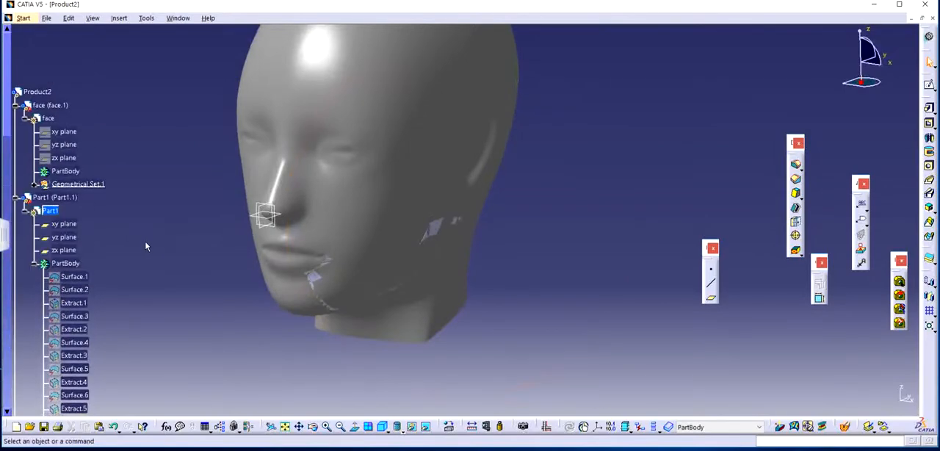
pyautogui.click(57, 107)
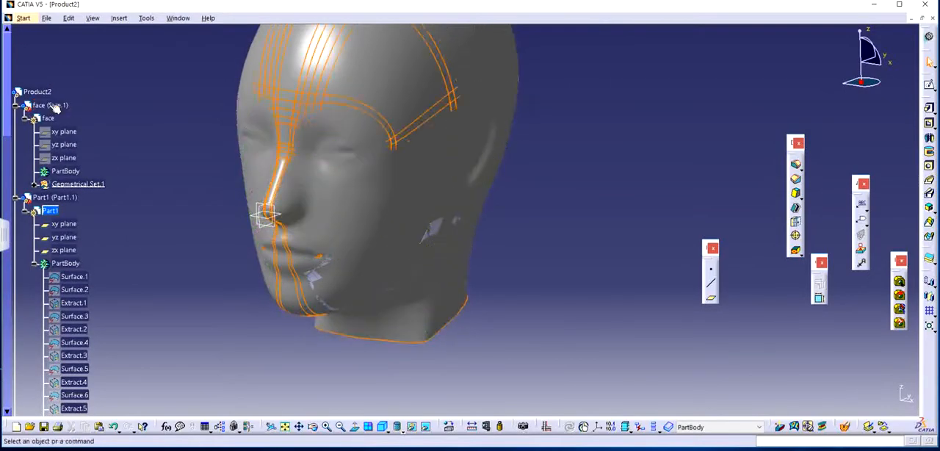
pyautogui.rightClick(56, 107)
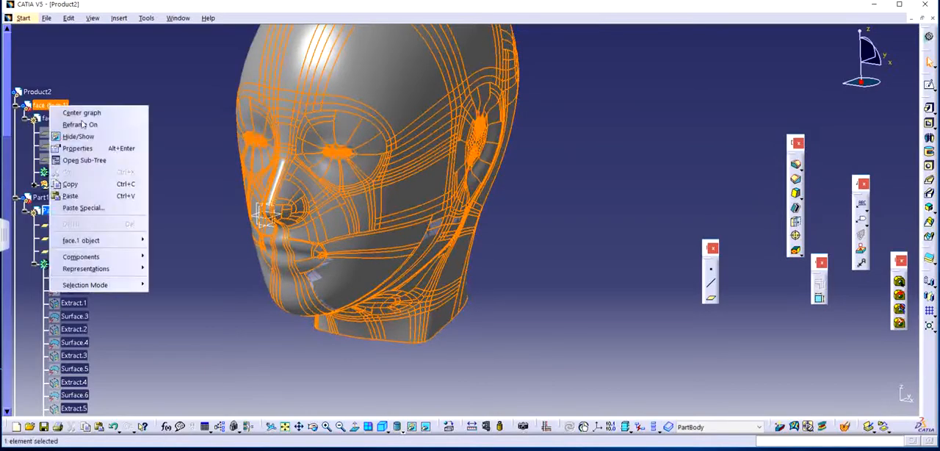
pyautogui.click(78, 137)
# Mirror the thickened jaw solid about the yz plane.
pyautogui.scroll(-1, 180, 201)
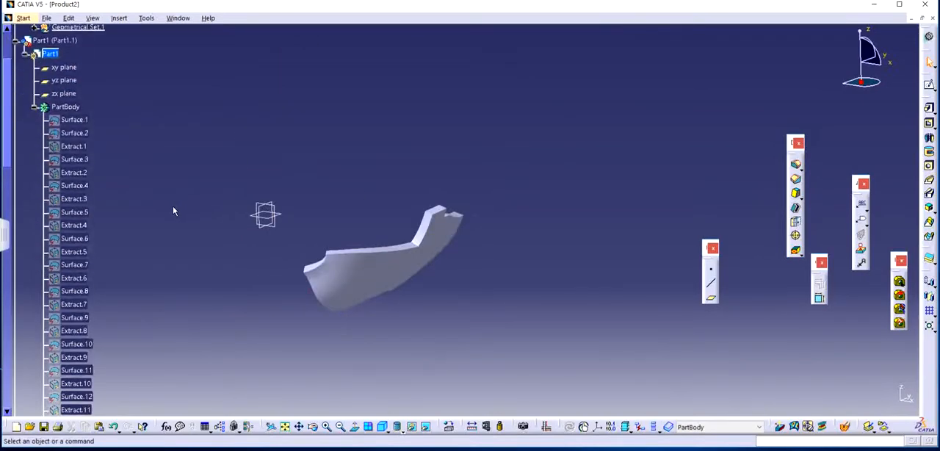
pyautogui.keyDown('ctrl'); pyautogui.moveTo(173, 208); pyautogui.dragTo(173, 257, button='middle'); pyautogui.keyUp('ctrl')
pyautogui.scroll(-1, 174, 258)
pyautogui.scroll(-2, 194, 260)
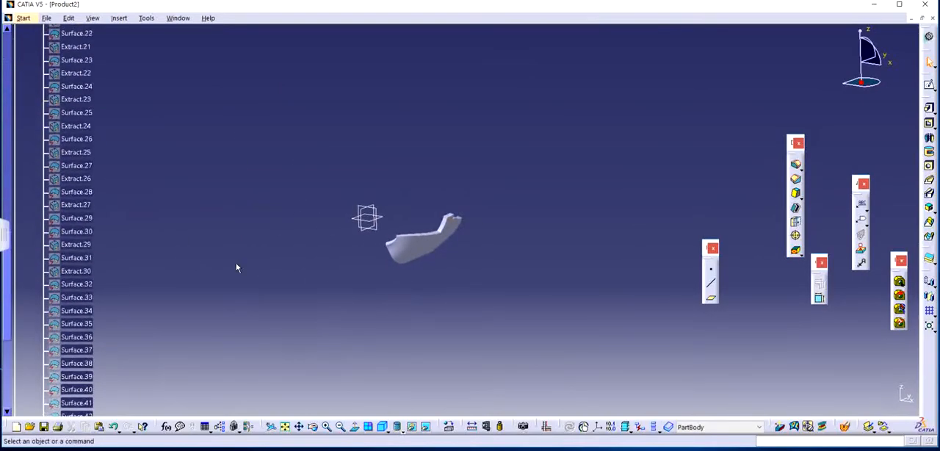
pyautogui.moveTo(451, 255); pyautogui.dragTo(202, 242, button='middle')
pyautogui.scroll(-3, 189, 240)
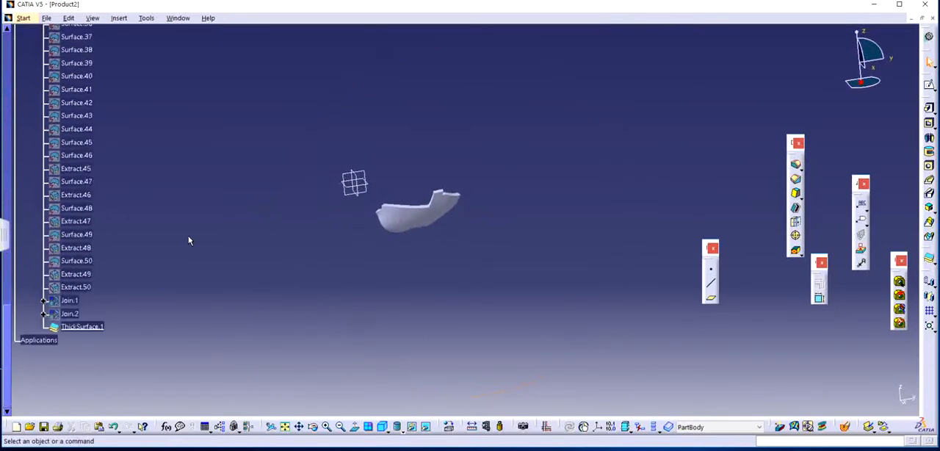
pyautogui.moveTo(350, 279); pyautogui.dragTo(405, 292, button='middle')
pyautogui.moveTo(318, 269); pyautogui.dragTo(519, 234, button='middle')
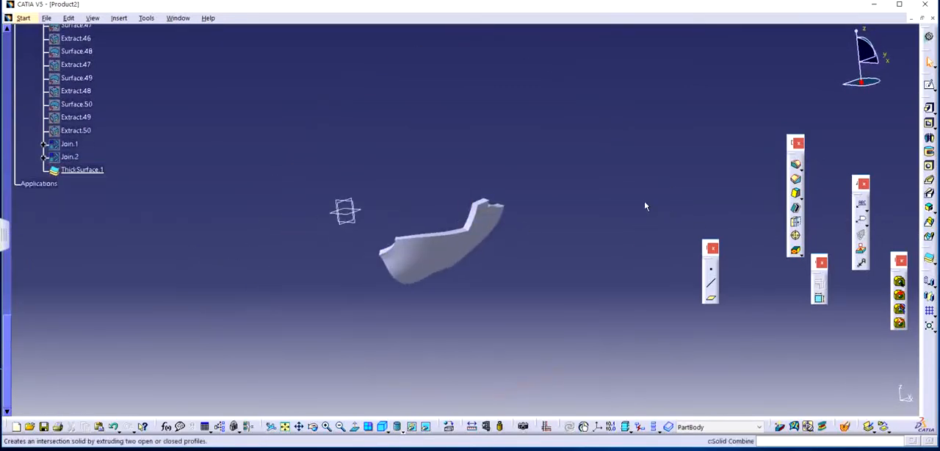
pyautogui.click(930, 296)
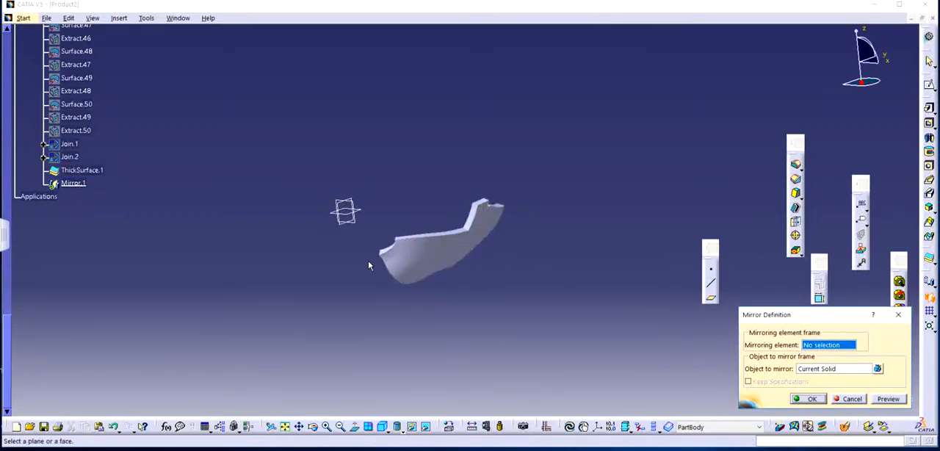
pyautogui.moveTo(370, 266)
pyautogui.mouseDown(button='middle')
pyautogui.moveTo(441, 242)
pyautogui.moveTo(516, 235)
pyautogui.moveTo(385, 244)
pyautogui.moveTo(516, 267)
pyautogui.mouseUp(button='middle')
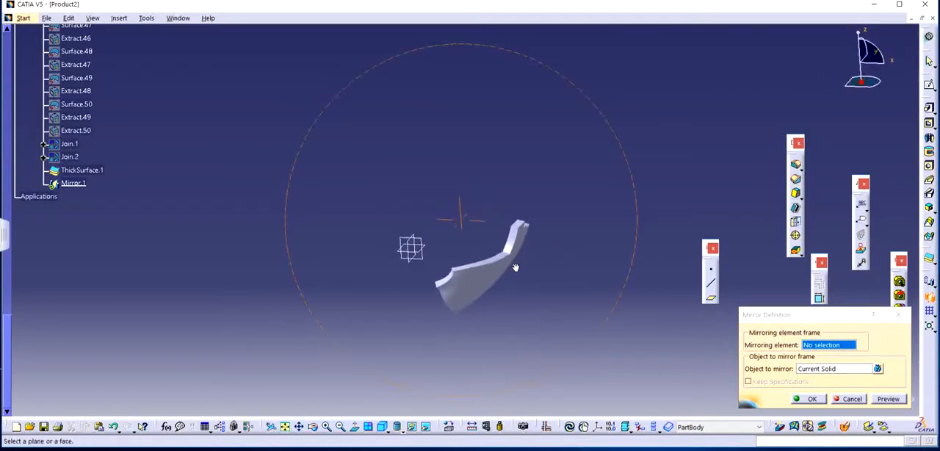
pyautogui.click(413, 257)
pyautogui.moveTo(558, 287); pyautogui.dragTo(617, 309, button='middle')
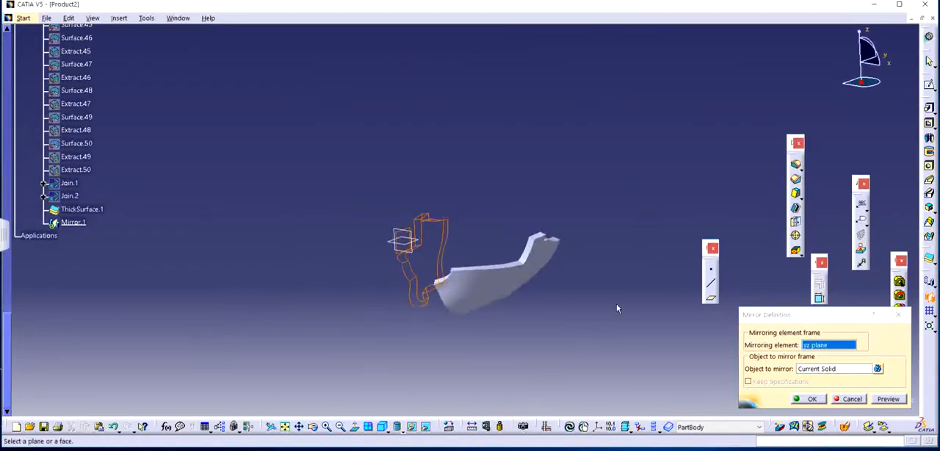
pyautogui.click(808, 398)
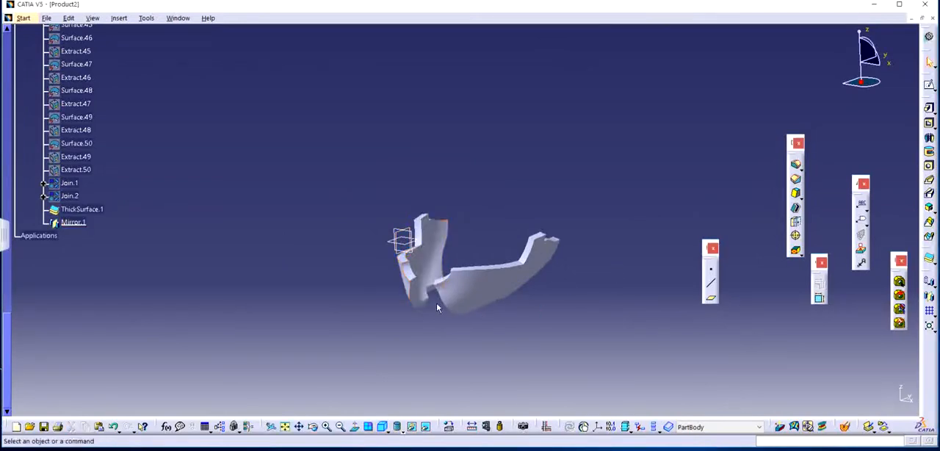
# Switch Part1 to the Generative Shape Design workbench.
pyautogui.moveTo(603, 268); pyautogui.dragTo(369, 293, button='middle')
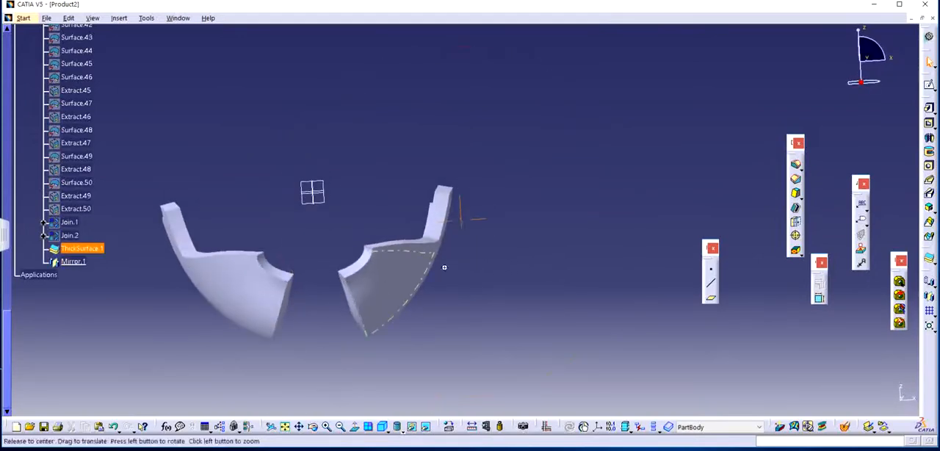
pyautogui.moveTo(443, 267); pyautogui.dragTo(518, 271, button='middle')
pyautogui.moveTo(474, 253); pyautogui.dragTo(438, 273, button='middle')
pyautogui.click(25, 18)
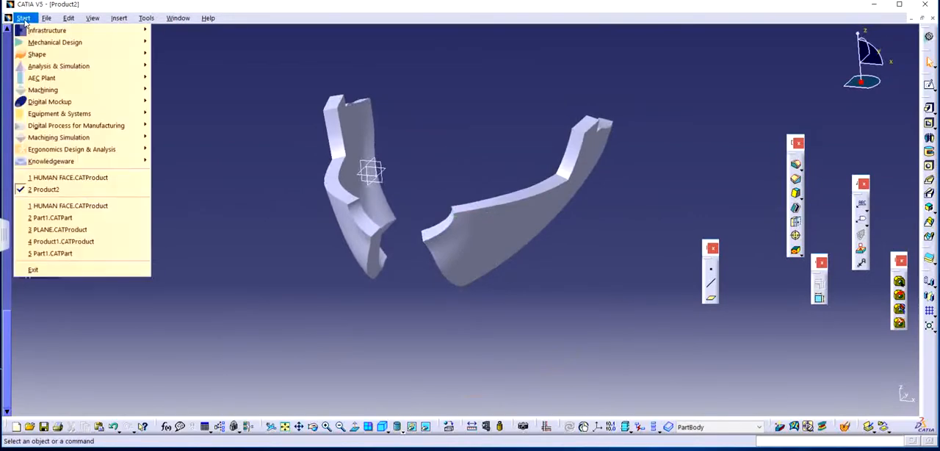
pyautogui.moveTo(44, 55)
pyautogui.click(194, 89)
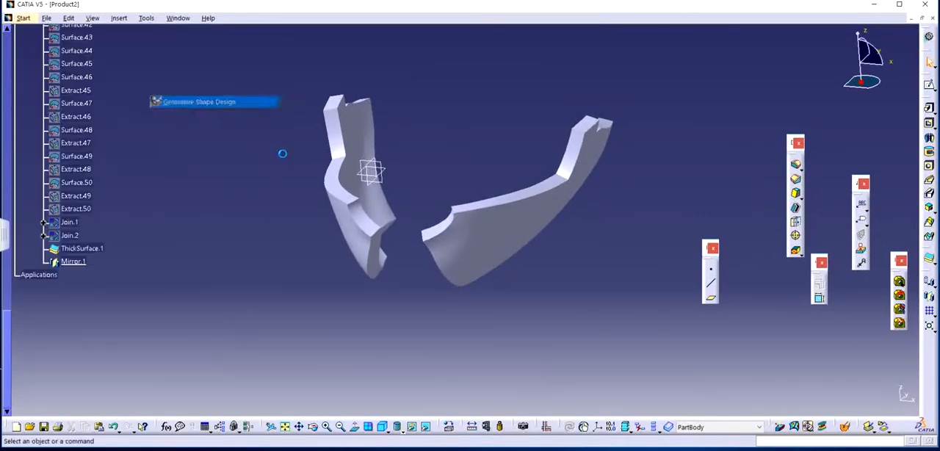
pyautogui.moveTo(507, 272); pyautogui.dragTo(462, 238, button='middle')
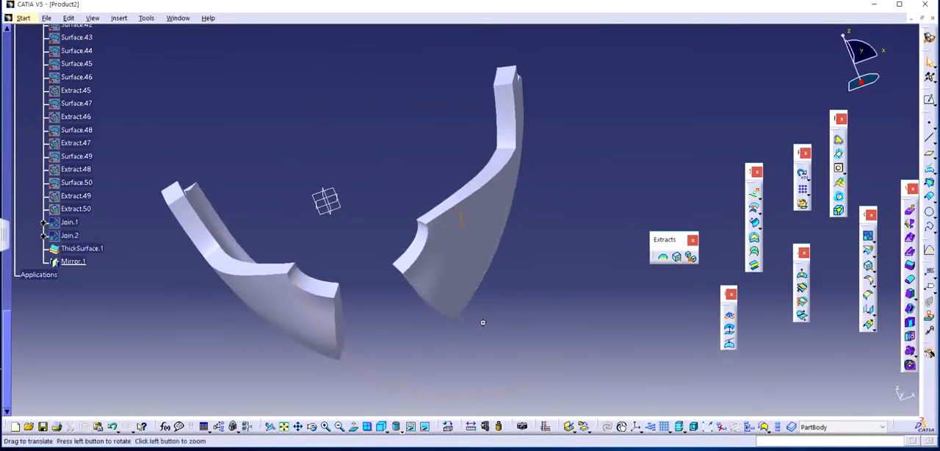
pyautogui.moveTo(483, 323); pyautogui.dragTo(386, 331, button='middle')
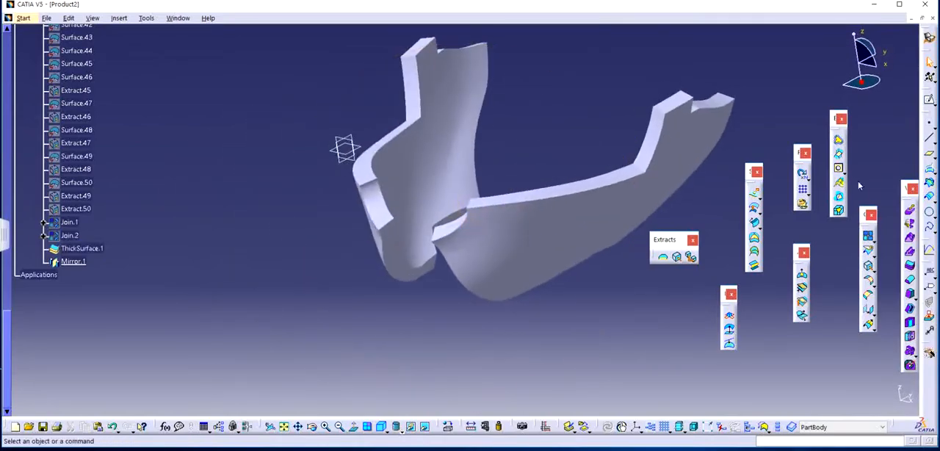
pyautogui.click(754, 193)
pyautogui.moveTo(497, 237); pyautogui.dragTo(330, 296, button='middle')
pyautogui.click(297, 296)
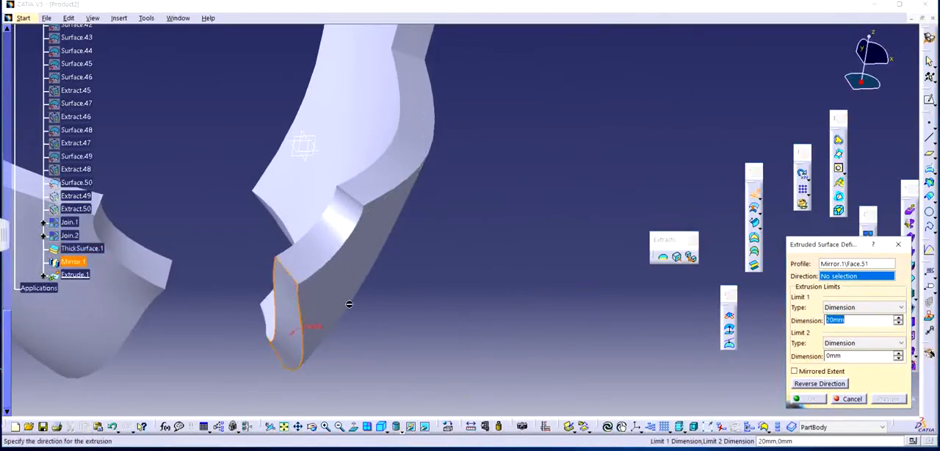
pyautogui.moveTo(413, 272); pyautogui.dragTo(360, 275, button='middle')
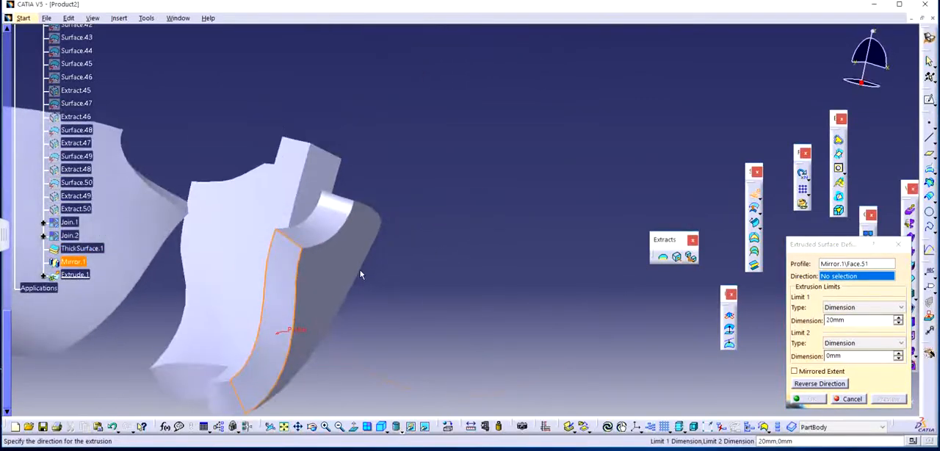
pyautogui.moveTo(352, 307); pyautogui.dragTo(401, 224, button='middle')
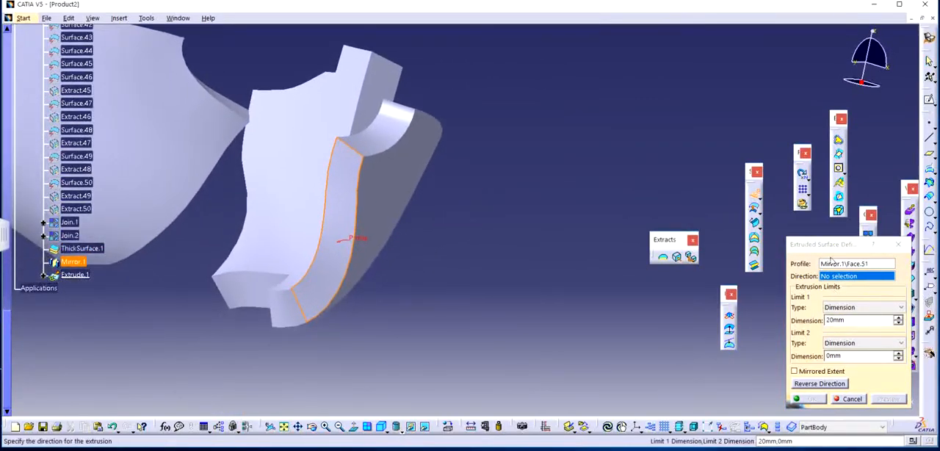
pyautogui.click(895, 246)
# Join the four adjoining faces at the chin end of one jaw half, including the narrow strip, into one surface.
pyautogui.click(864, 241)
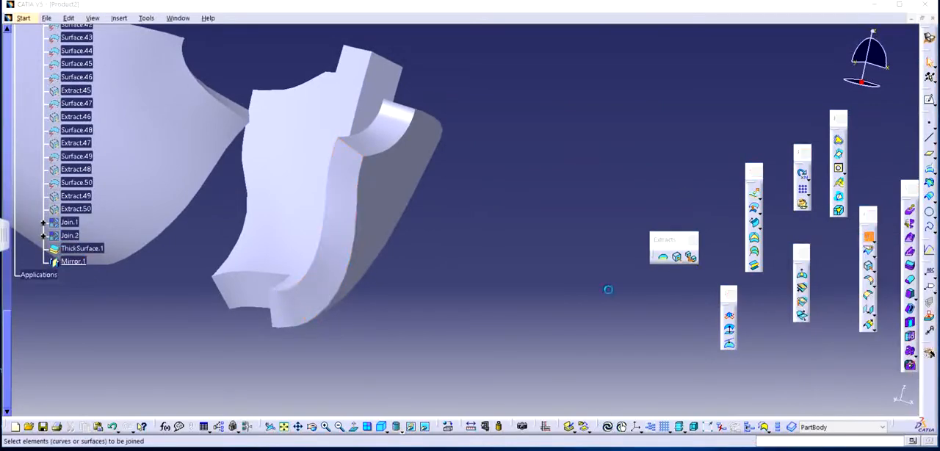
pyautogui.click(291, 303)
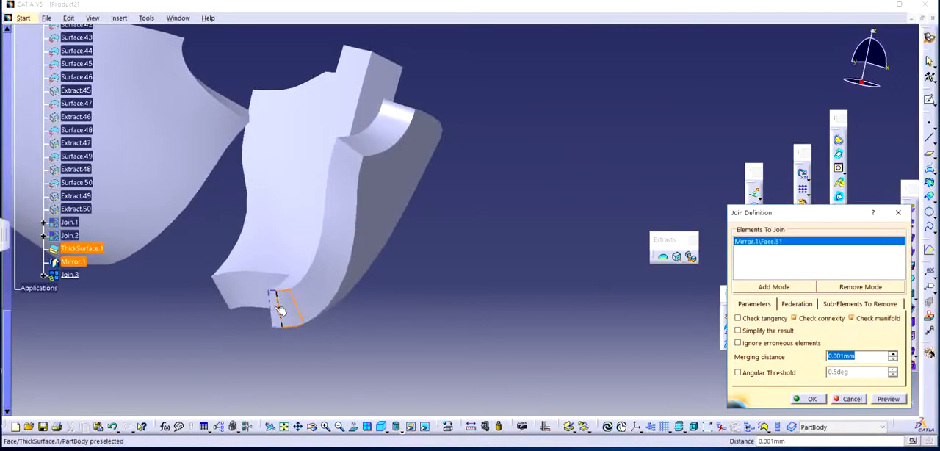
pyautogui.click(274, 308)
pyautogui.click(313, 299)
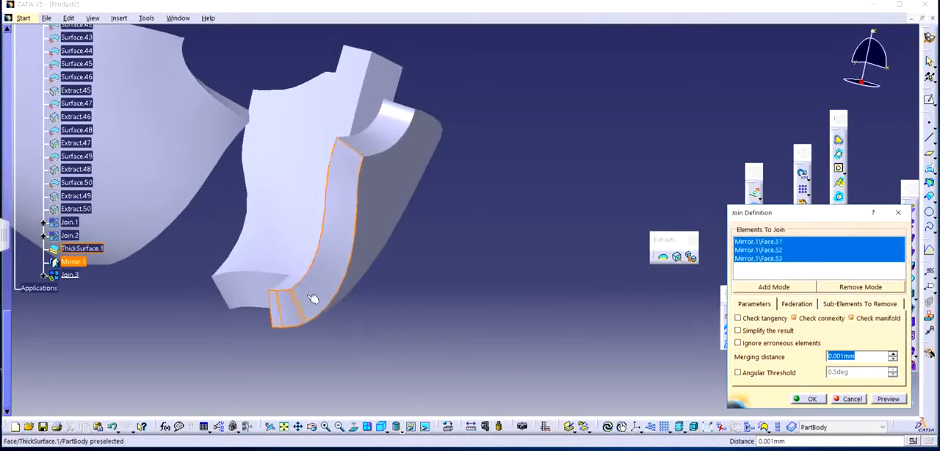
pyautogui.moveTo(313, 299); pyautogui.dragTo(419, 74, button='middle')
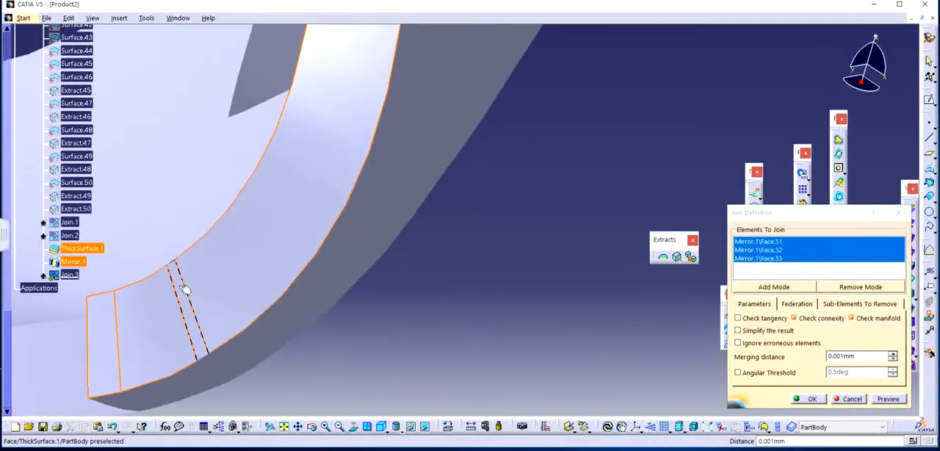
pyautogui.click(185, 289)
pyautogui.click(811, 399)
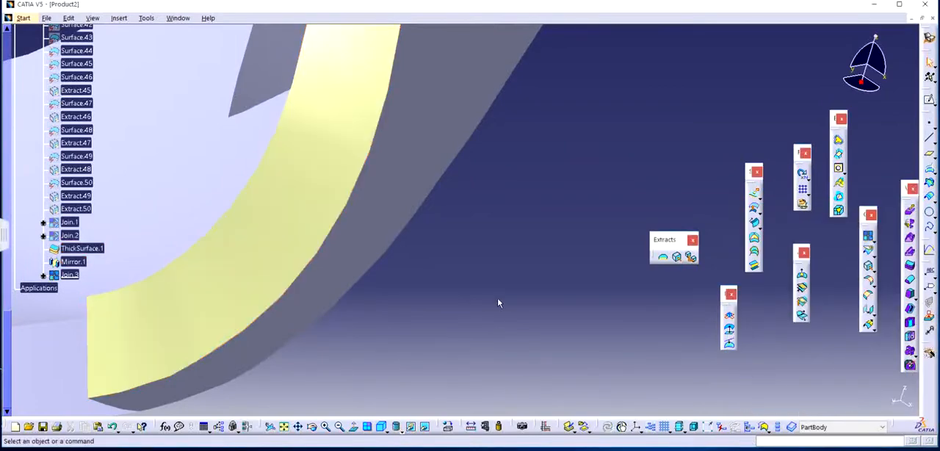
# Extrude the joined chin-end surface across the gap along the X component with a first limit of -39 mm.
pyautogui.moveTo(470, 248); pyautogui.dragTo(424, 249, button='middle')
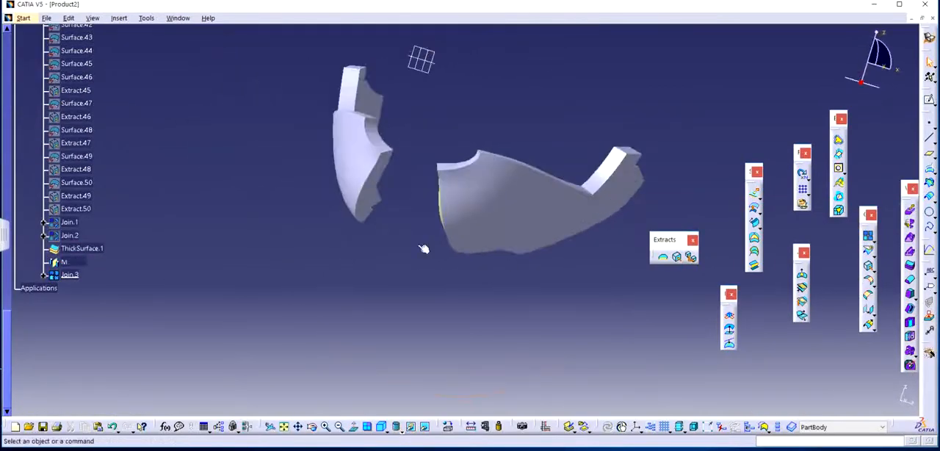
pyautogui.click(752, 196)
pyautogui.moveTo(647, 208); pyautogui.dragTo(343, 215, button='middle')
pyautogui.click(343, 215)
pyautogui.moveTo(454, 223); pyautogui.dragTo(840, 285, button='middle')
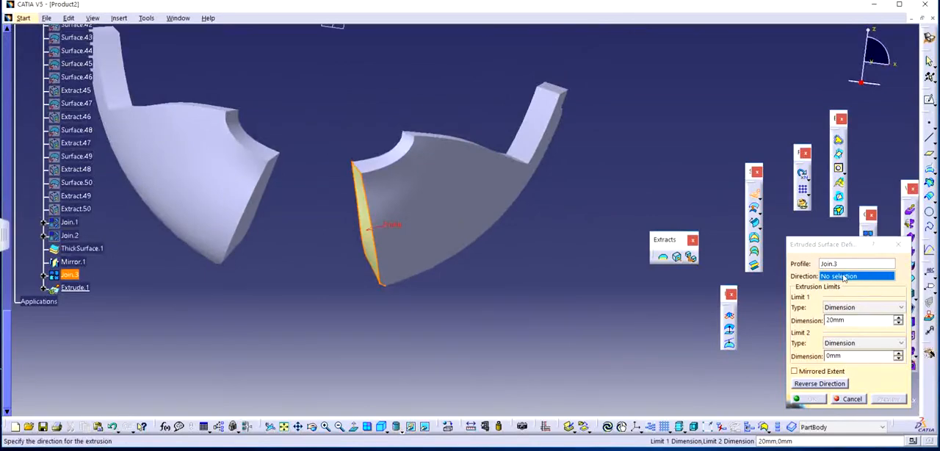
pyautogui.rightClick(844, 277)
pyautogui.click(852, 298)
pyautogui.moveTo(442, 264); pyautogui.dragTo(737, 263, button='middle')
pyautogui.moveTo(490, 303); pyautogui.dragTo(219, 240)
pyautogui.scroll(1, 414, 323)
pyautogui.moveTo(414, 327); pyautogui.dragTo(540, 239, button='middle')
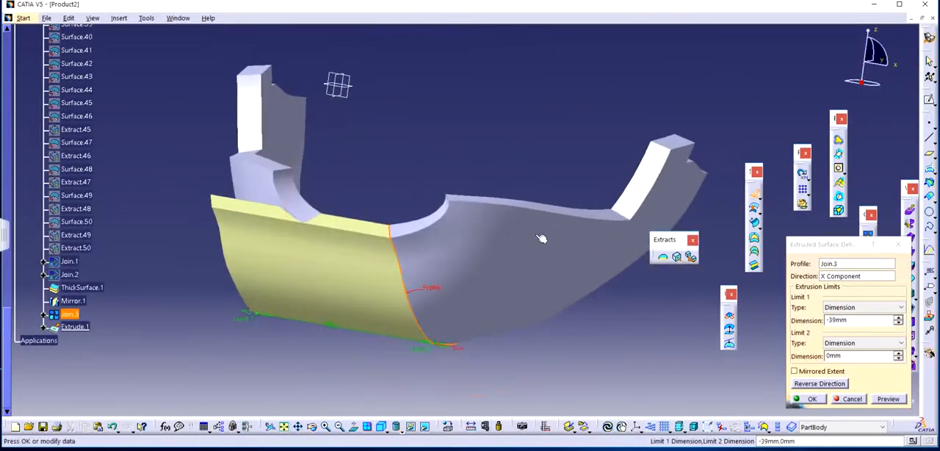
pyautogui.click(798, 397)
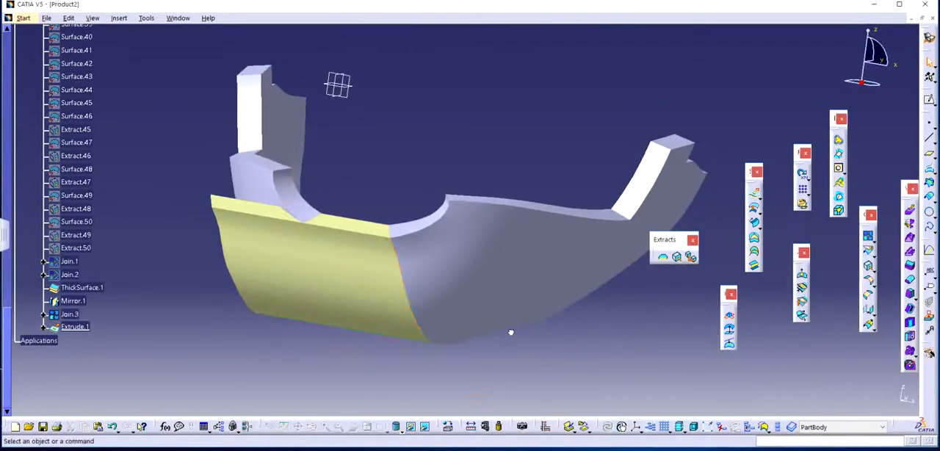
# Hide the extruded surface that bridges the two jaw halves.
pyautogui.moveTo(510, 330); pyautogui.dragTo(374, 185, button='middle')
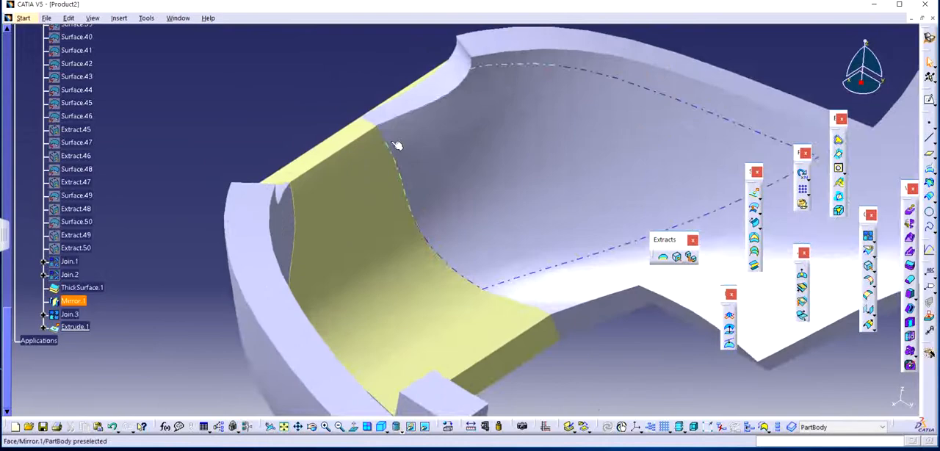
pyautogui.rightClick(369, 187)
pyautogui.click(413, 215)
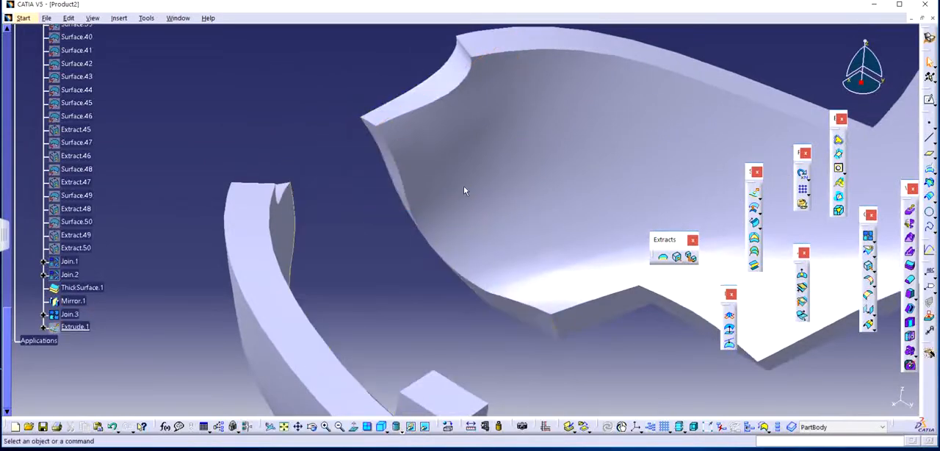
# Extract the four adjoining faces at the opposite jaw half's chin end, using no propagation.
pyautogui.moveTo(463, 185); pyautogui.dragTo(875, 181, button='middle')
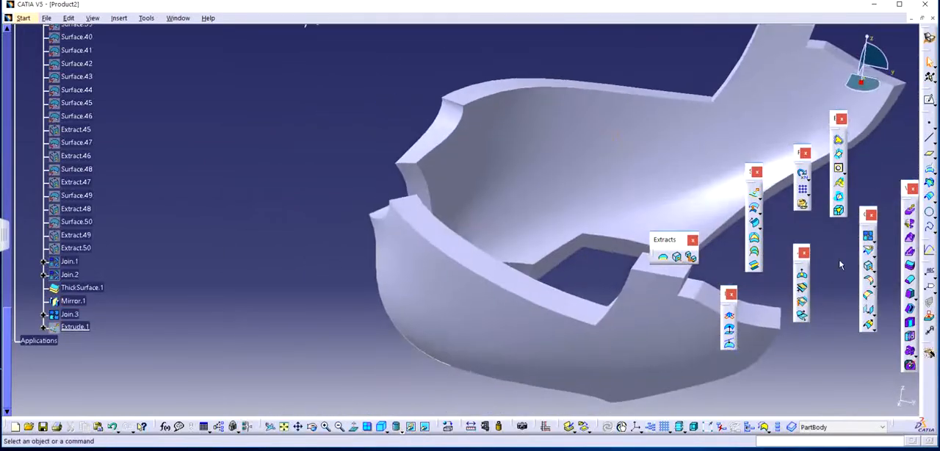
pyautogui.click(670, 256)
pyautogui.click(677, 259)
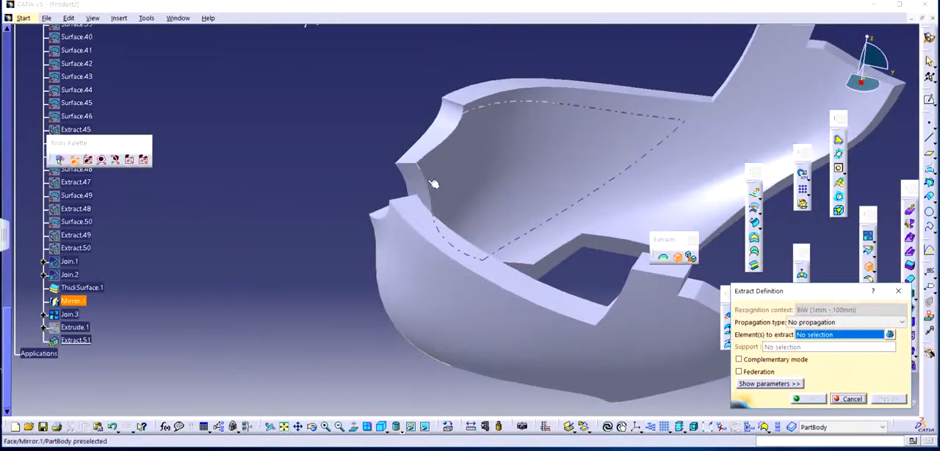
pyautogui.moveTo(453, 188); pyautogui.dragTo(262, 177, button='middle')
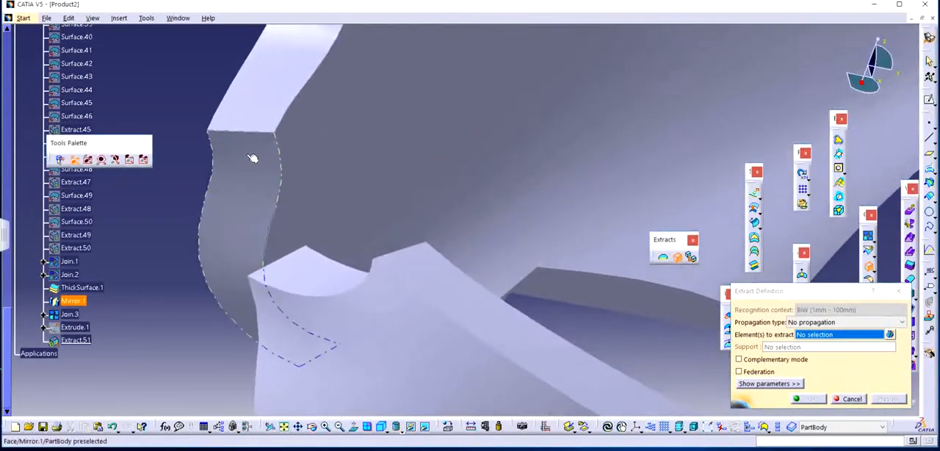
pyautogui.click(252, 157)
pyautogui.moveTo(458, 203); pyautogui.dragTo(497, 240, button='middle')
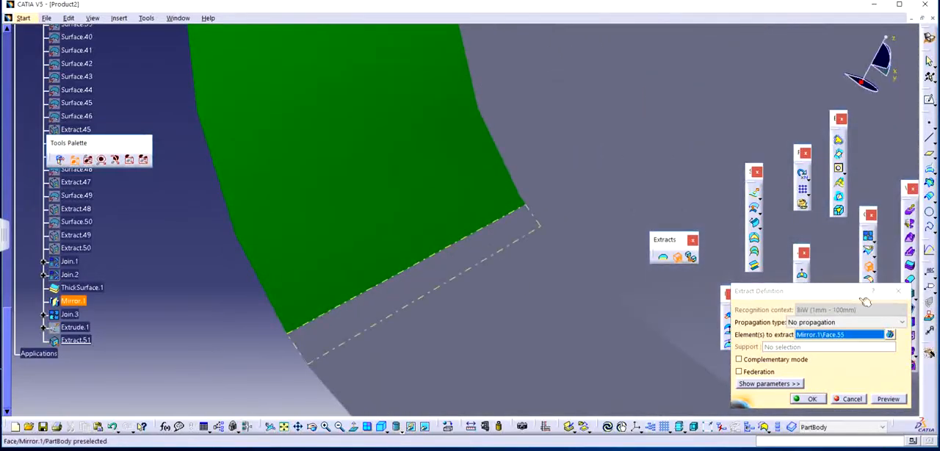
pyautogui.click(890, 334)
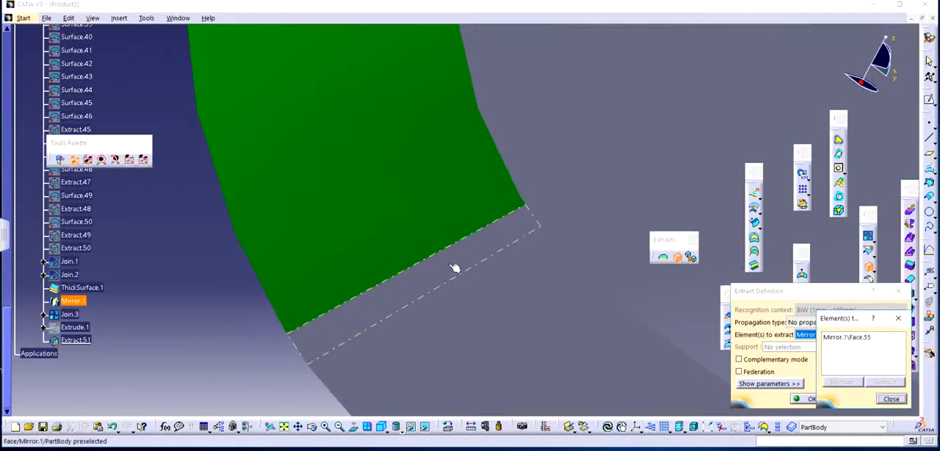
pyautogui.click(456, 269)
pyautogui.click(536, 300)
pyautogui.moveTo(537, 300); pyautogui.dragTo(552, 202, button='middle')
pyautogui.click(470, 260)
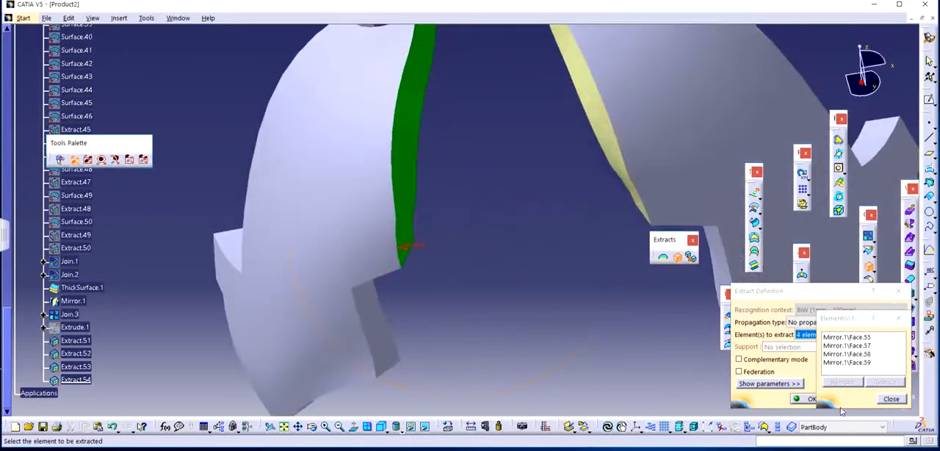
pyautogui.click(887, 401)
pyautogui.click(809, 399)
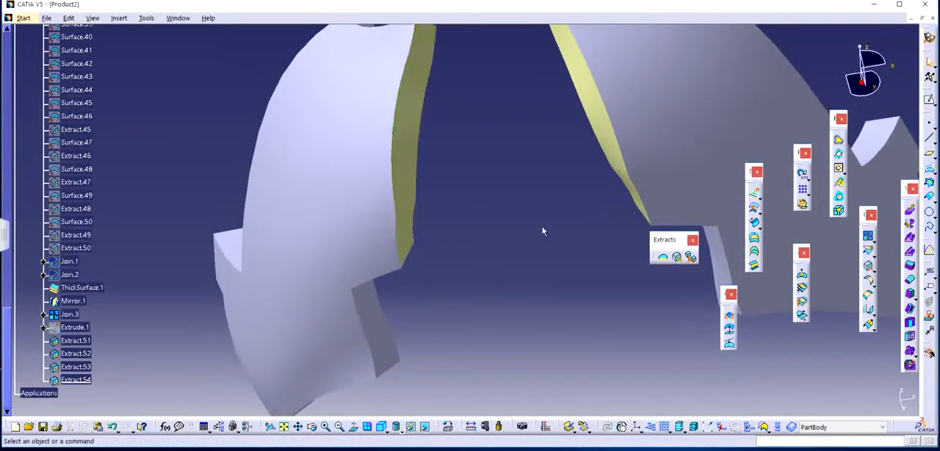
pyautogui.moveTo(545, 232); pyautogui.dragTo(432, 214, button='middle')
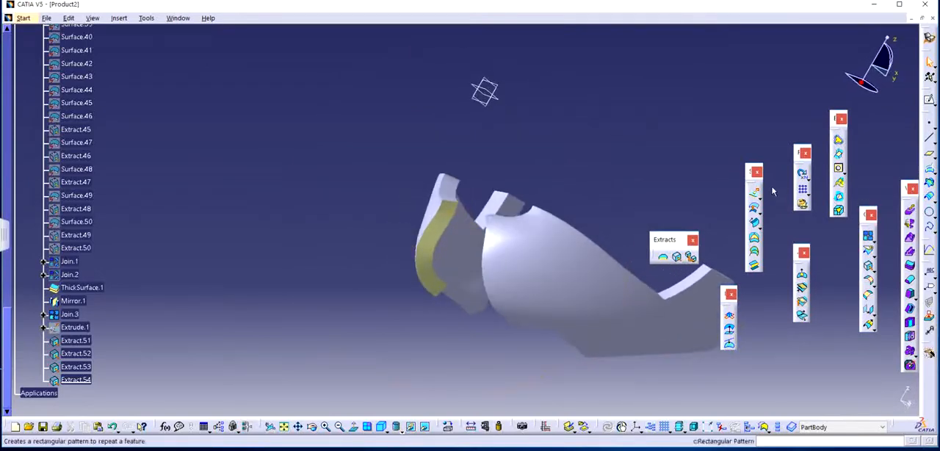
pyautogui.click(754, 193)
pyautogui.click(448, 227)
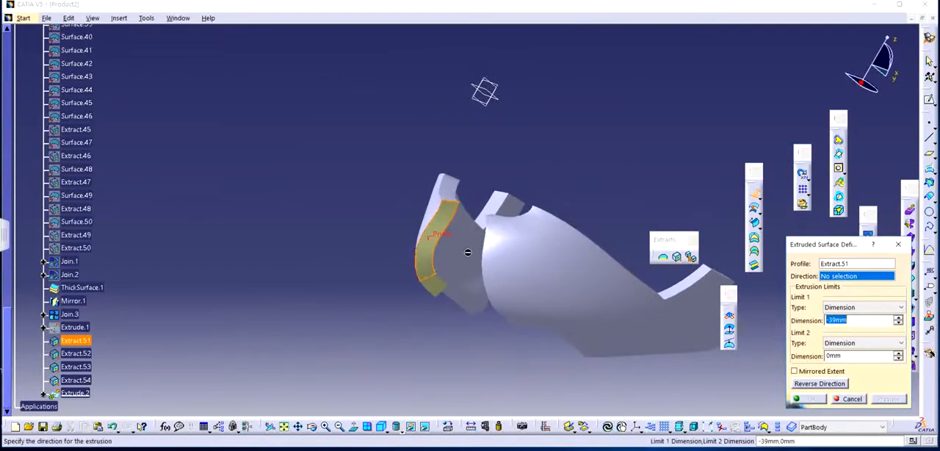
pyautogui.press('Escape')
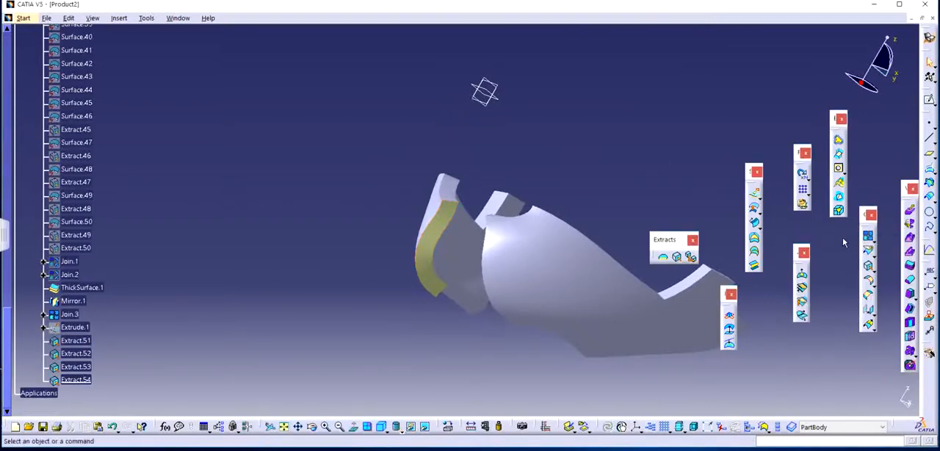
# Join the four adjoining faces at the opposite jaw half's chin end, including the narrow strip, into one surface.
pyautogui.click(871, 236)
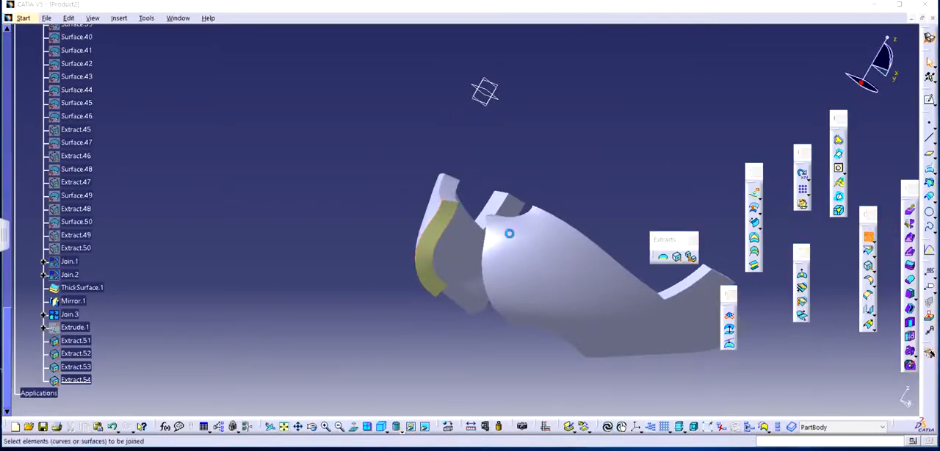
pyautogui.click(446, 223)
pyautogui.moveTo(441, 266); pyautogui.dragTo(397, 193, button='middle')
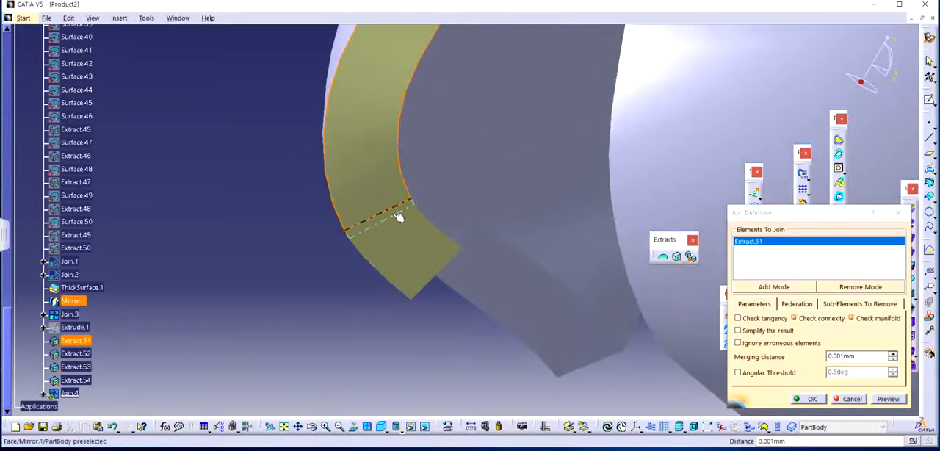
pyautogui.click(397, 217)
pyautogui.click(396, 224)
pyautogui.click(430, 257)
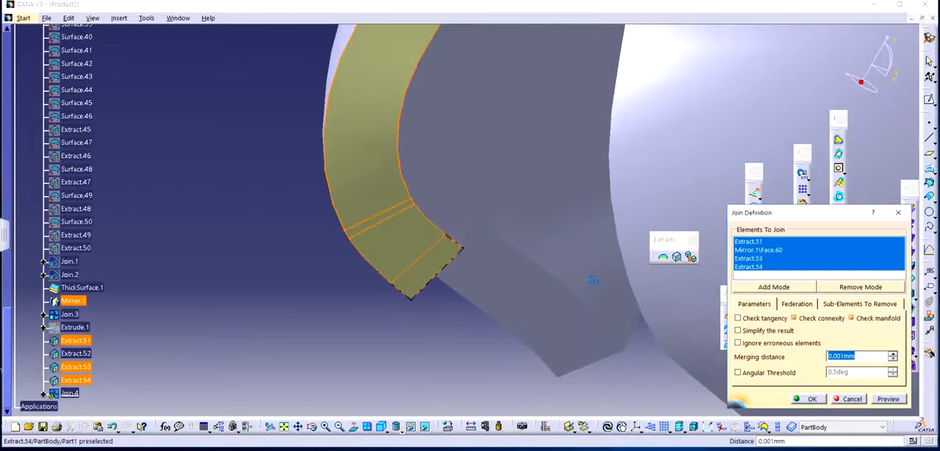
pyautogui.click(808, 398)
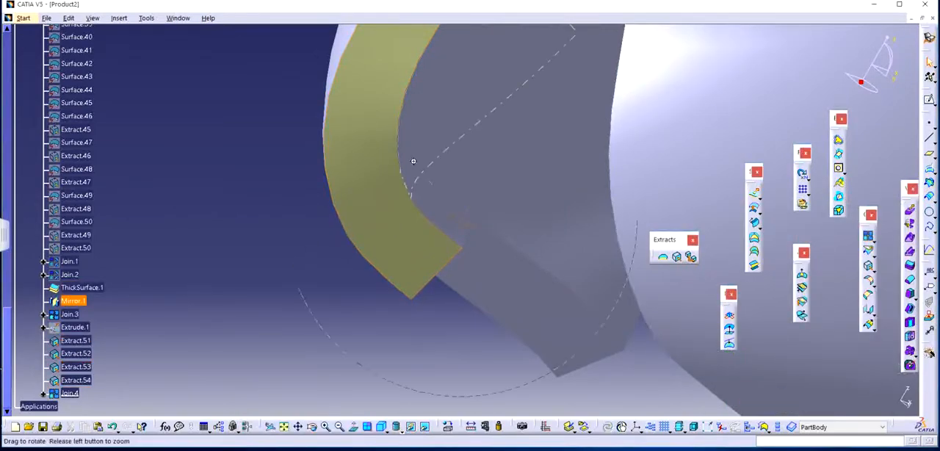
# Try extruding the opposite jaw half's joined chin-end surface by -39 mm along the X component, and along the Y component.
pyautogui.moveTo(413, 161); pyautogui.dragTo(549, 210, button='middle')
pyautogui.click(757, 197)
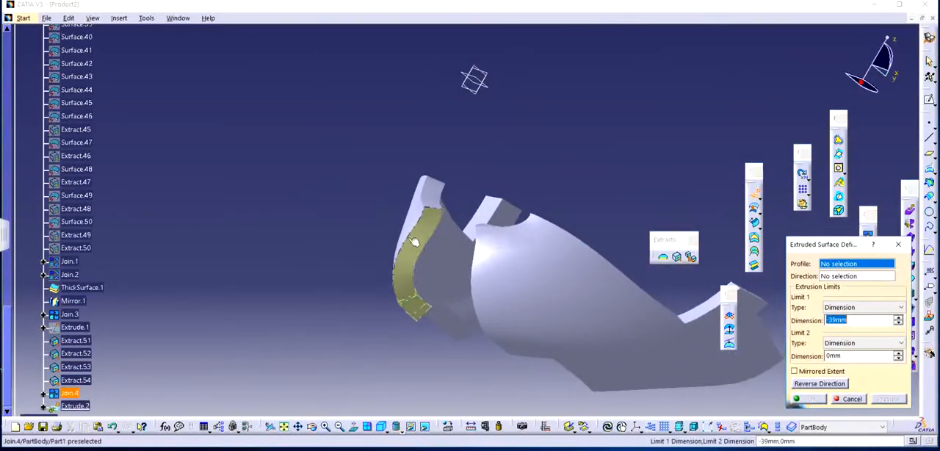
pyautogui.click(428, 240)
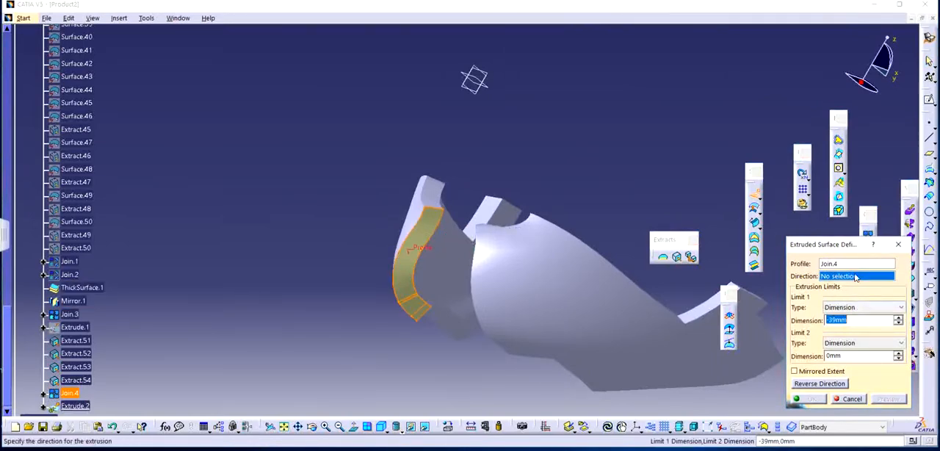
pyautogui.rightClick(849, 278)
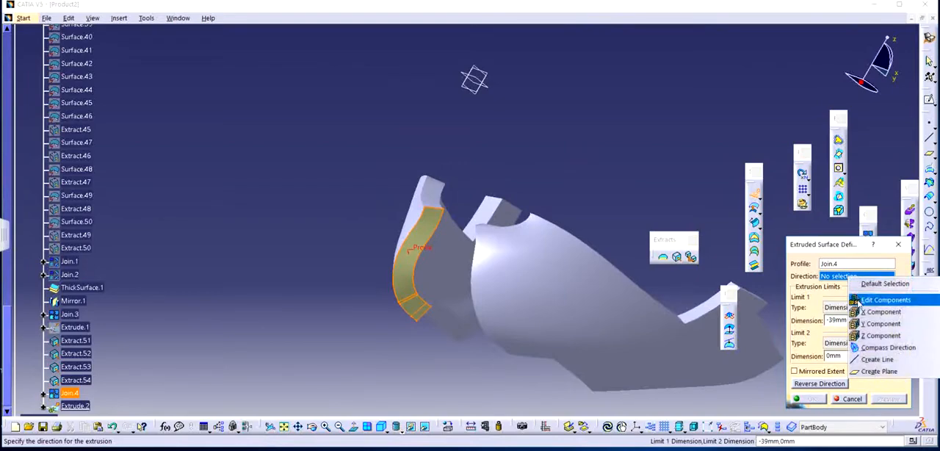
pyautogui.click(873, 316)
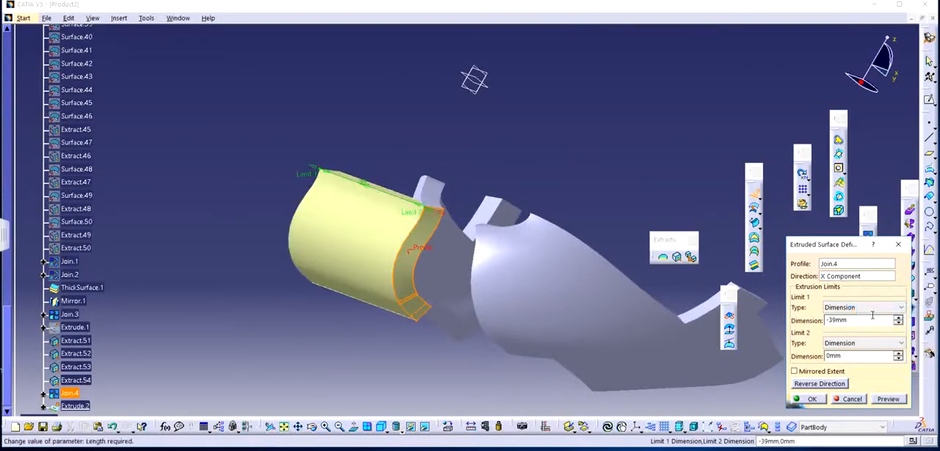
pyautogui.rightClick(835, 276)
pyautogui.click(863, 319)
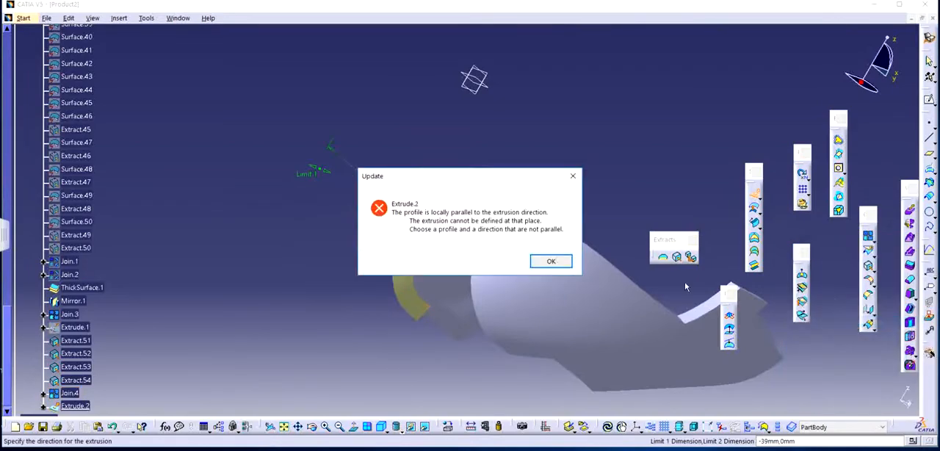
pyautogui.click(551, 262)
# Extrude the opposite joined chin-end surface along the Z component with a 20 mm limit and mirrored extent.
pyautogui.rightClick(853, 285)
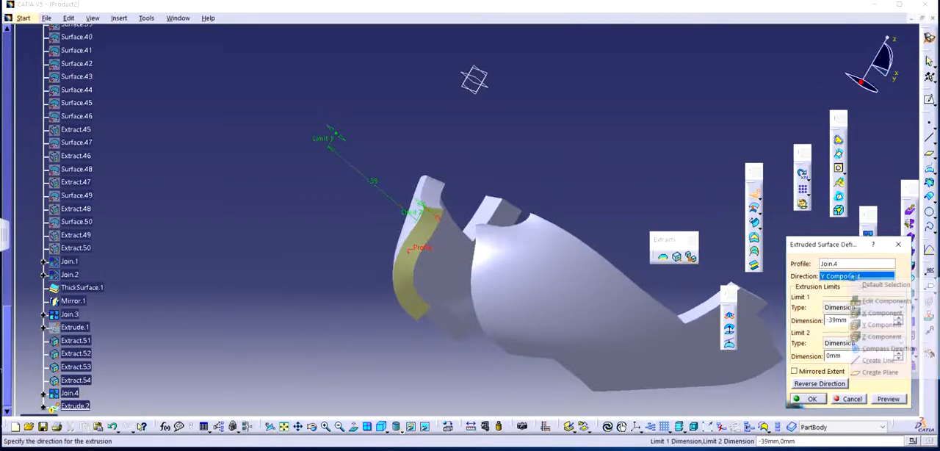
pyautogui.click(863, 336)
pyautogui.moveTo(454, 270); pyautogui.dragTo(510, 200, button='middle')
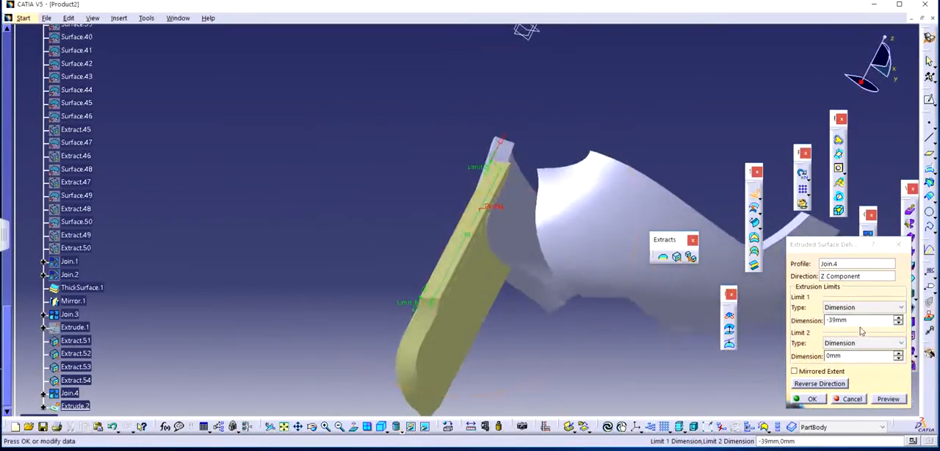
pyautogui.moveTo(853, 321); pyautogui.dragTo(768, 315)
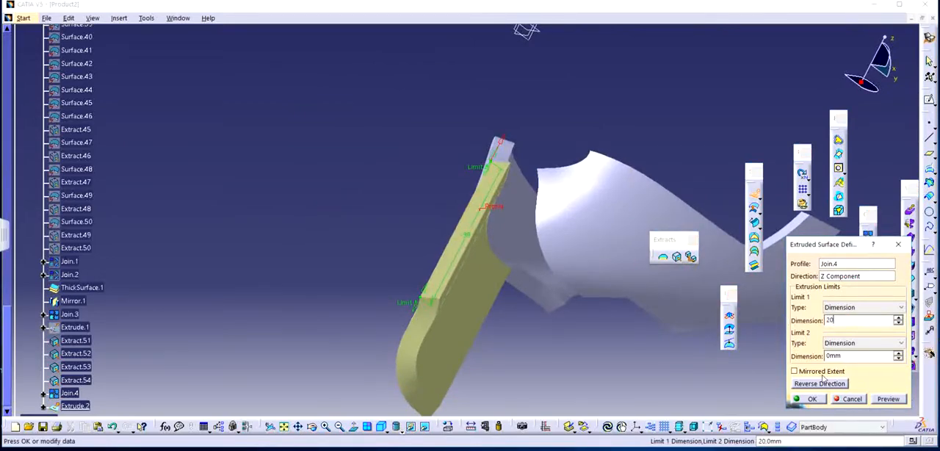
pyautogui.click(800, 370)
pyautogui.moveTo(519, 280); pyautogui.dragTo(566, 244, button='middle')
pyautogui.click(808, 399)
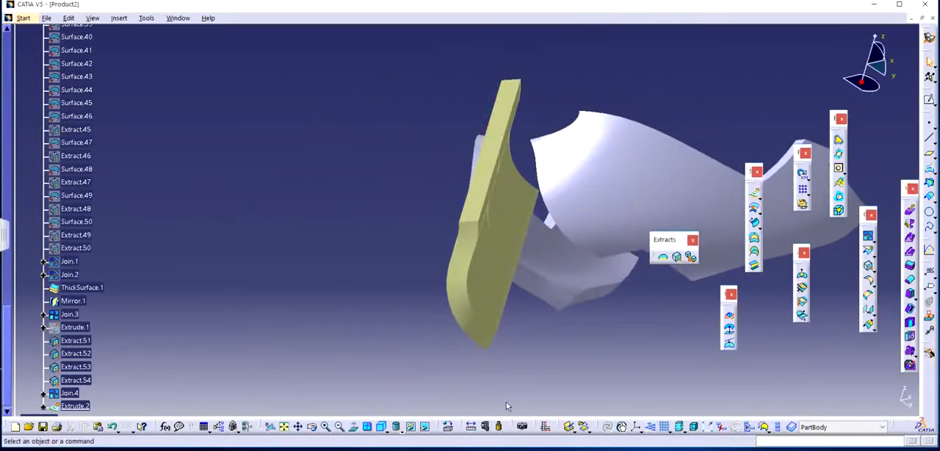
# Bring the hidden extruded surface that bridges the two jaw halves back into the visible space.
pyautogui.click(426, 427)
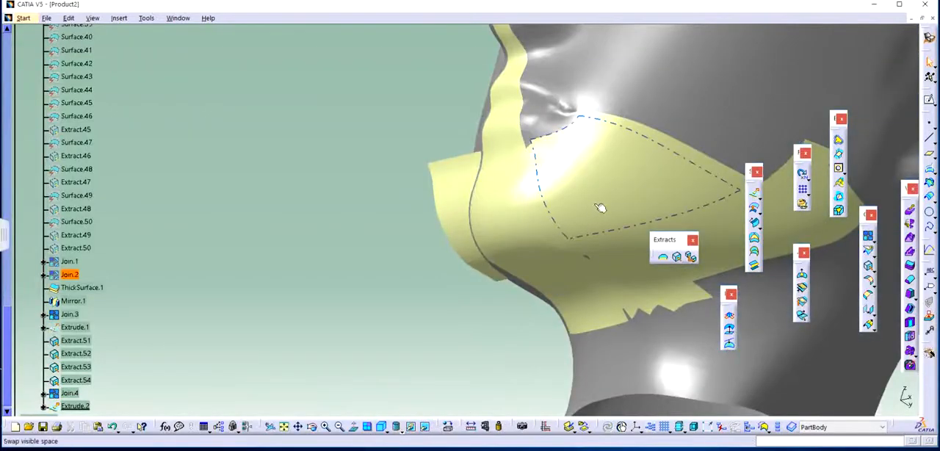
pyautogui.rightClick(432, 181)
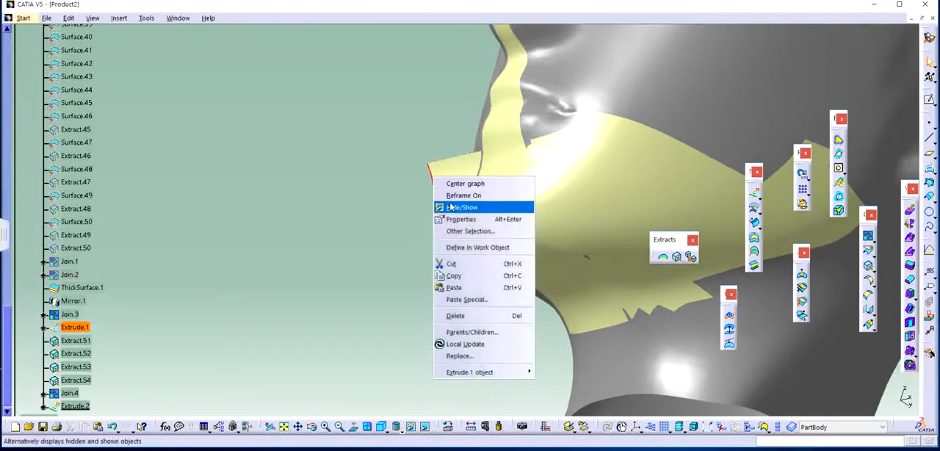
pyautogui.click(478, 203)
pyautogui.click(426, 427)
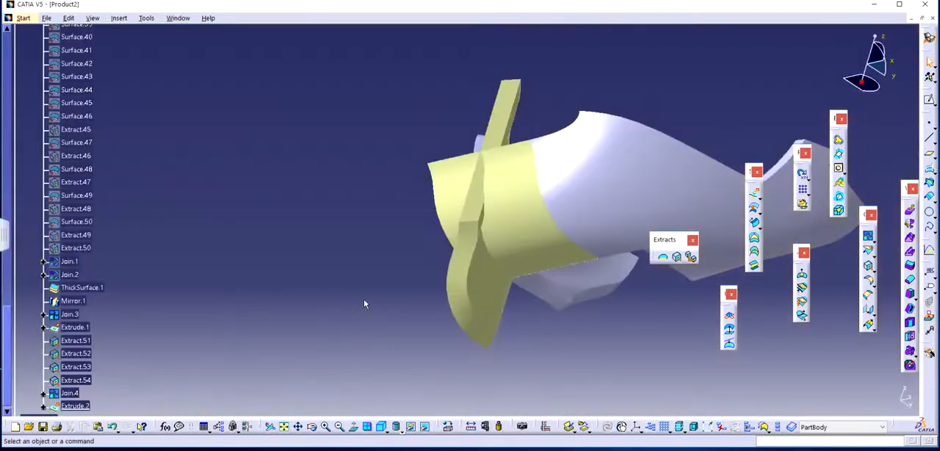
# Split the extruded bridge surface using the extrusion along Z at the opposite jaw half as the cutting element.
pyautogui.moveTo(503, 268); pyautogui.dragTo(465, 273, button='middle')
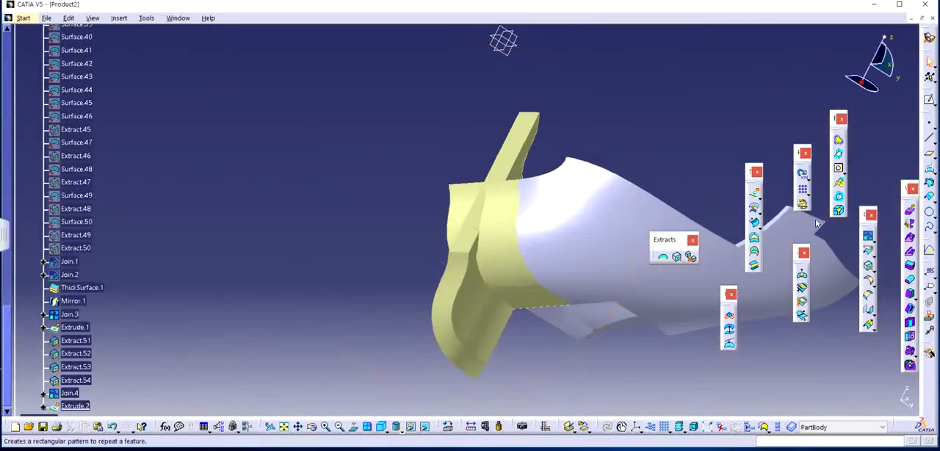
pyautogui.click(870, 252)
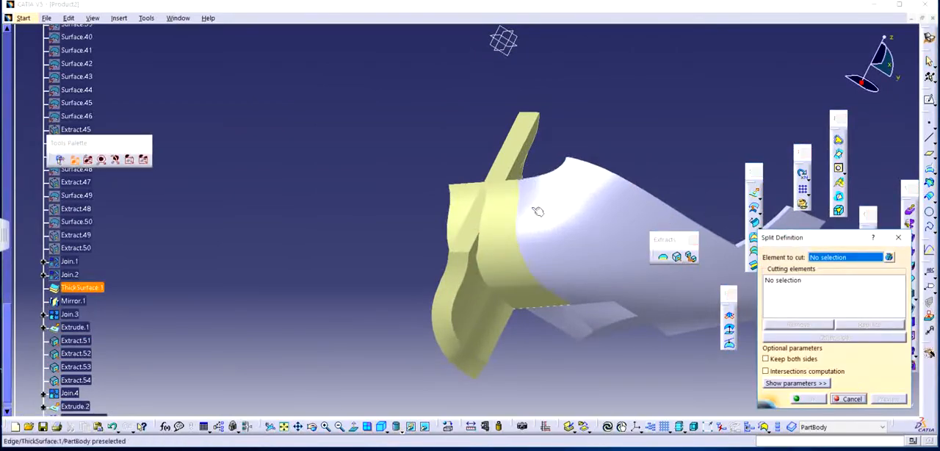
pyautogui.moveTo(536, 210); pyautogui.dragTo(441, 294, button='middle')
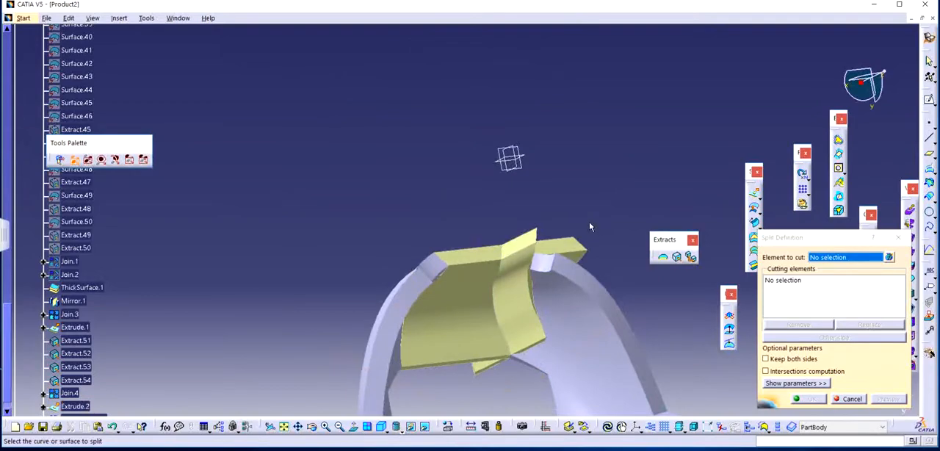
pyautogui.click(476, 277)
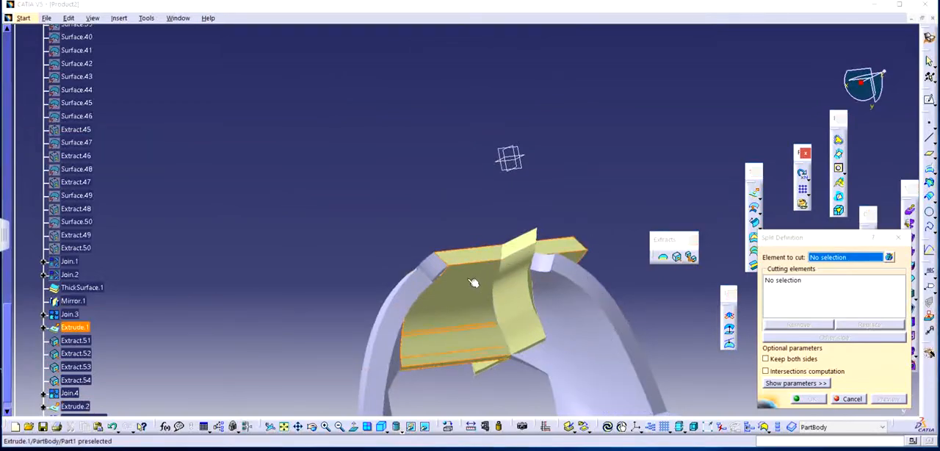
pyautogui.moveTo(564, 292); pyautogui.dragTo(573, 296, button='middle')
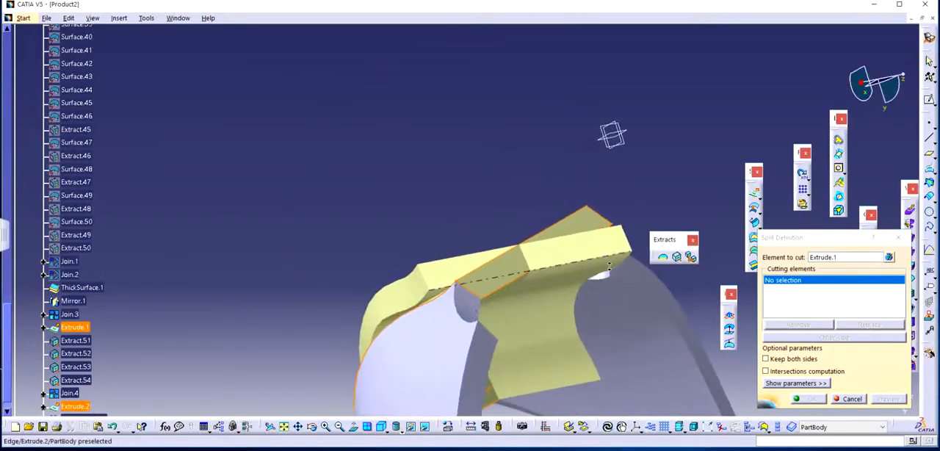
pyautogui.click(573, 296)
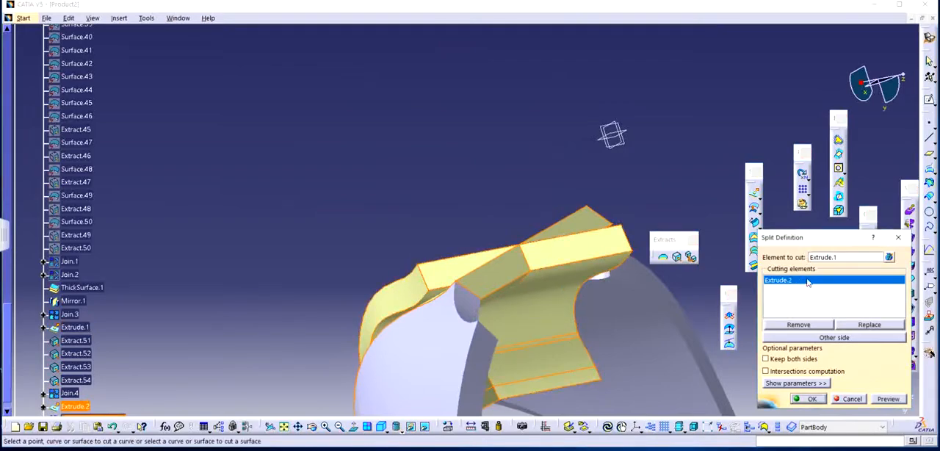
pyautogui.click(887, 400)
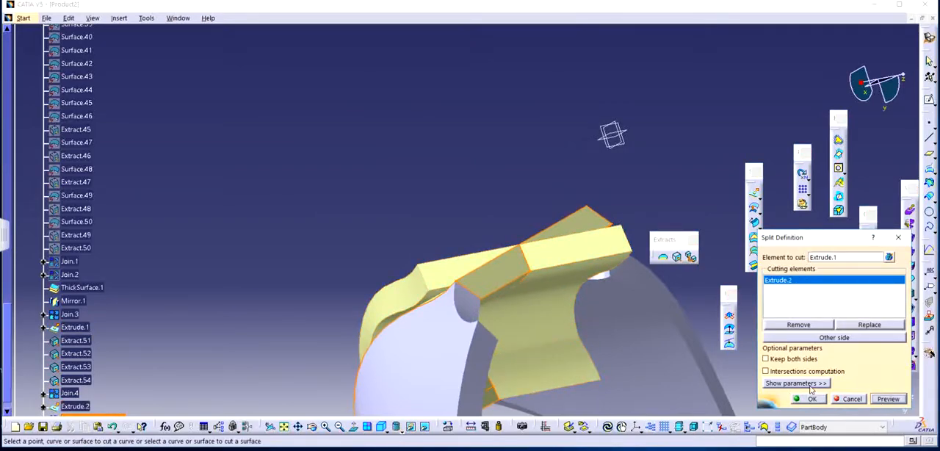
pyautogui.click(810, 399)
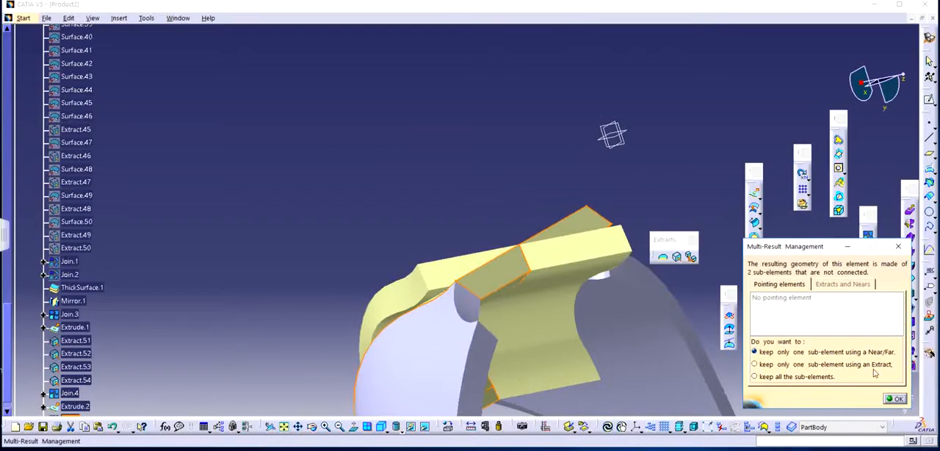
# Keep only the split piece spanning the gap, using Near with its inner face as reference, and hide the cutting surface.
pyautogui.click(895, 399)
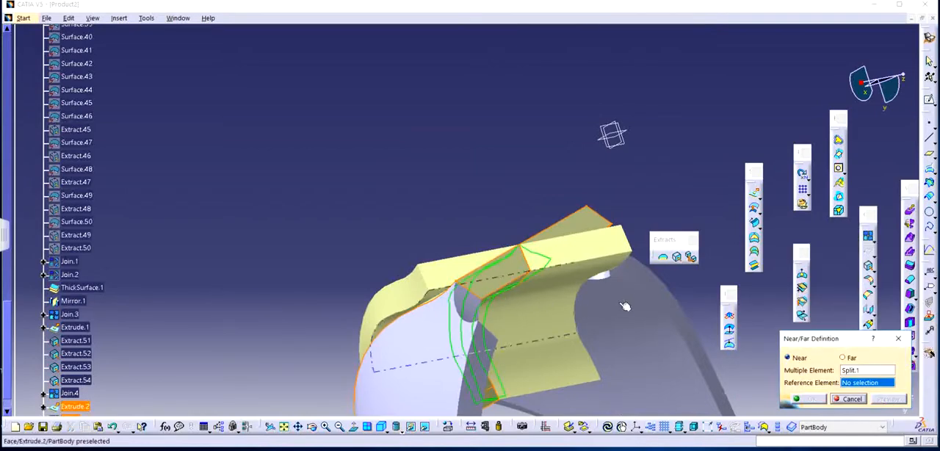
pyautogui.moveTo(597, 319); pyautogui.dragTo(478, 337, button='middle')
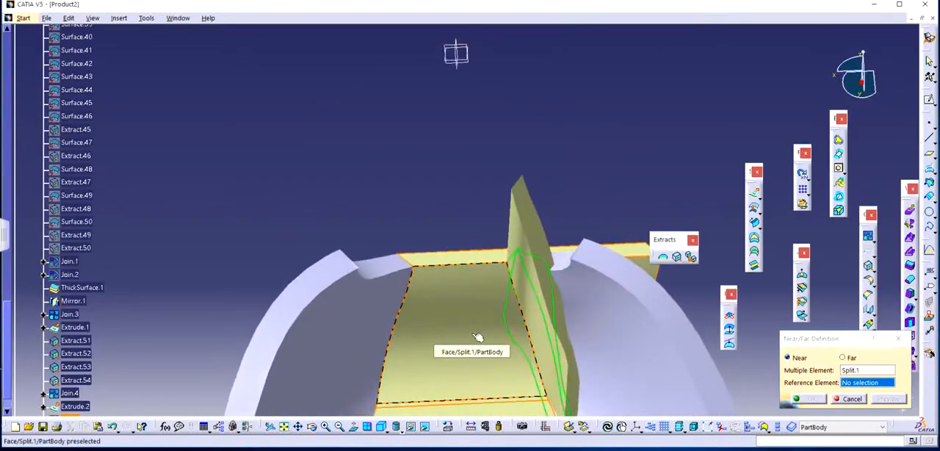
pyautogui.click(478, 338)
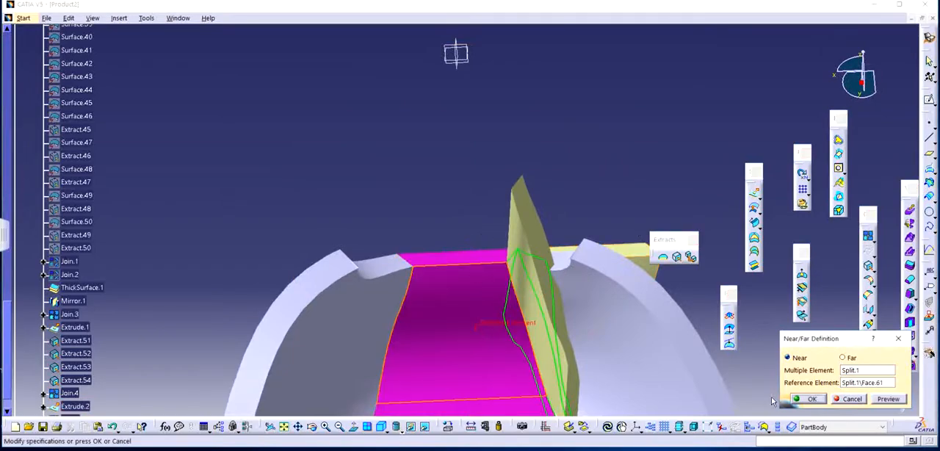
pyautogui.click(812, 399)
pyautogui.moveTo(577, 174); pyautogui.dragTo(515, 276, button='middle')
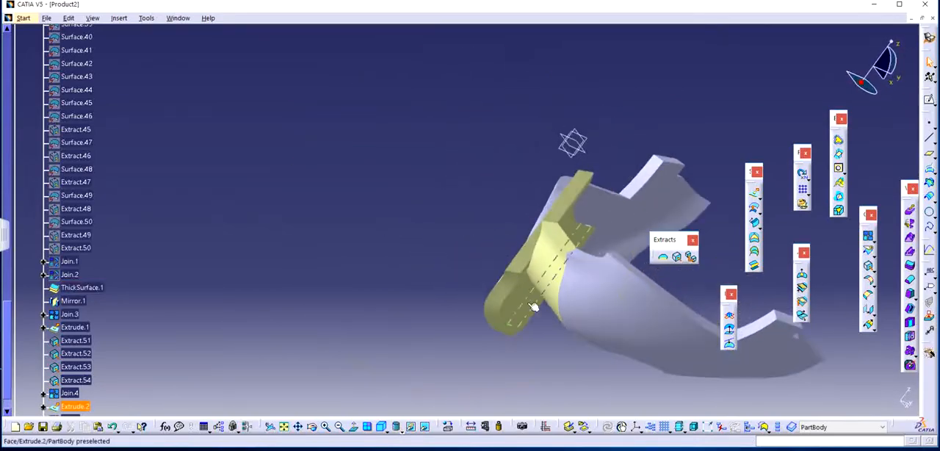
pyautogui.rightClick(523, 301)
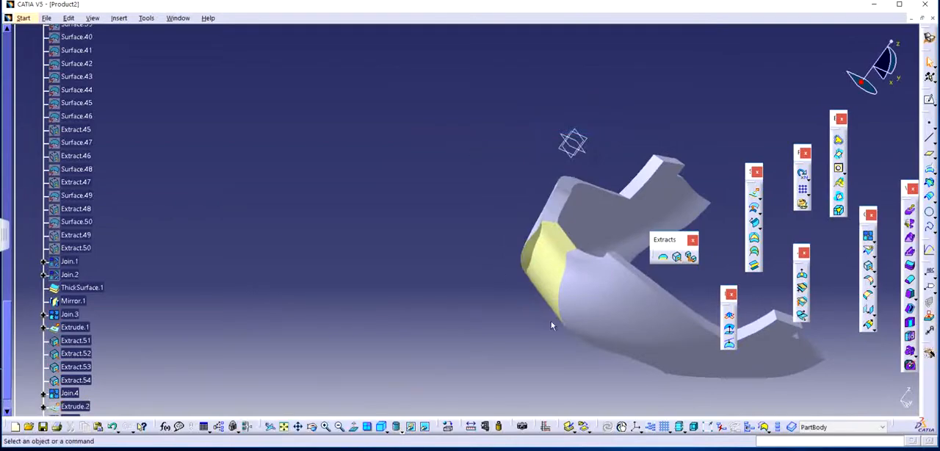
# Delete the Z-direction extrusion used to cut the bridge surface, together with the split and near results that depend on it.
pyautogui.moveTo(552, 325); pyautogui.dragTo(661, 312, button='middle')
pyautogui.moveTo(509, 283); pyautogui.dragTo(592, 82, button='middle')
pyautogui.moveTo(617, 265); pyautogui.dragTo(672, 328, button='middle')
pyautogui.moveTo(440, 263)
pyautogui.mouseDown(button='middle')
pyautogui.moveTo(360, 279)
pyautogui.moveTo(479, 211)
pyautogui.moveTo(441, 248)
pyautogui.mouseUp(button='middle')
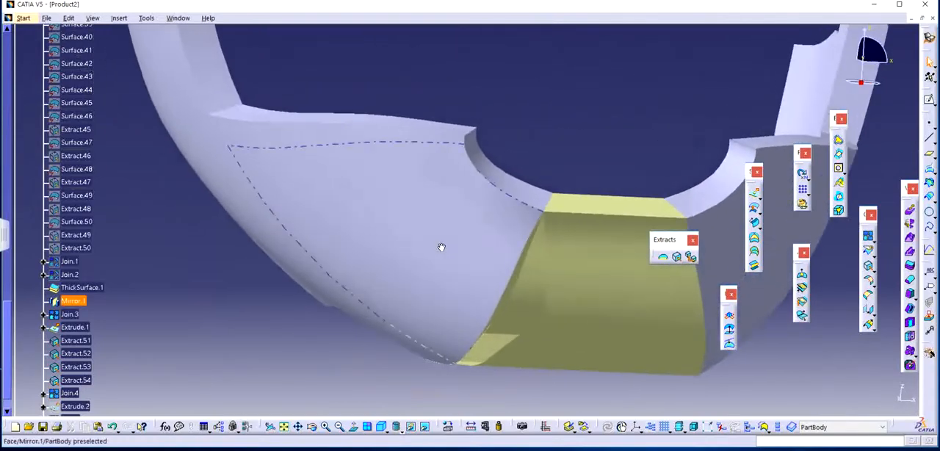
pyautogui.moveTo(470, 278); pyautogui.dragTo(518, 291, button='middle')
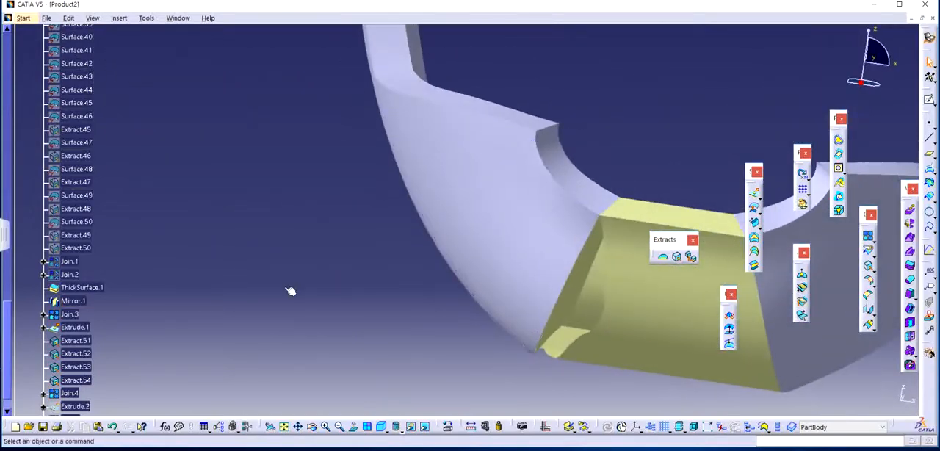
pyautogui.scroll(-3, 206, 283)
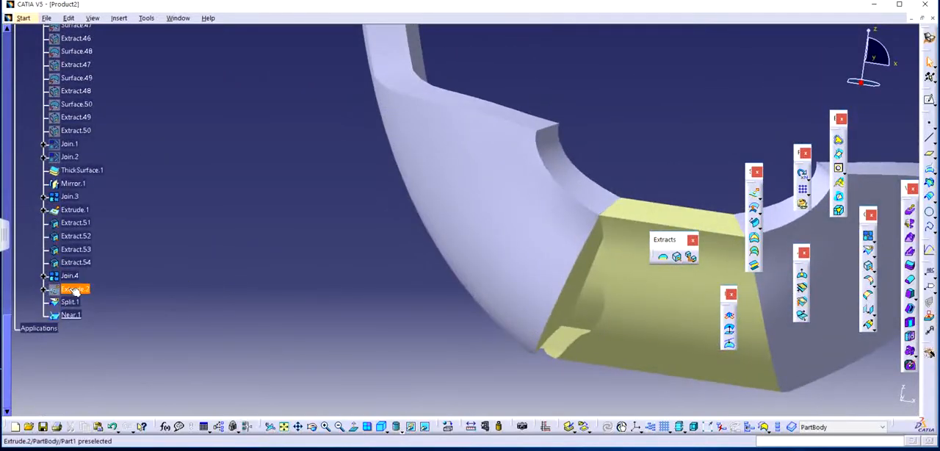
pyautogui.doubleClick(76, 289)
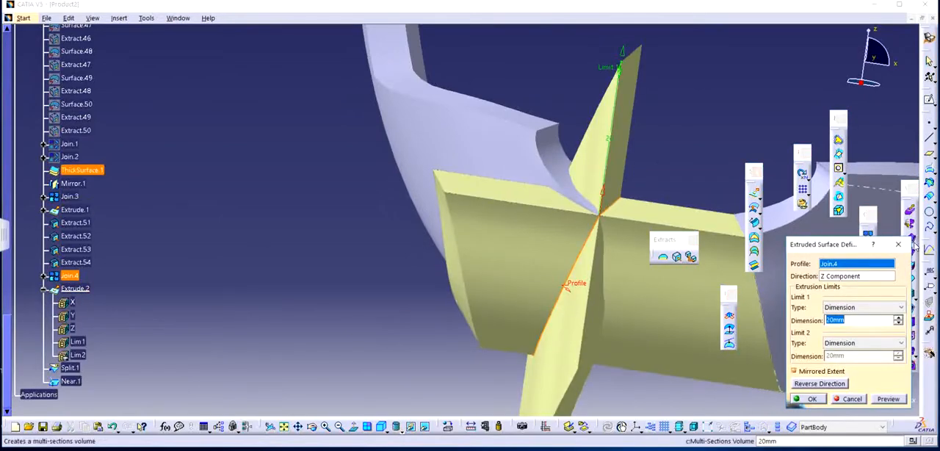
pyautogui.click(898, 245)
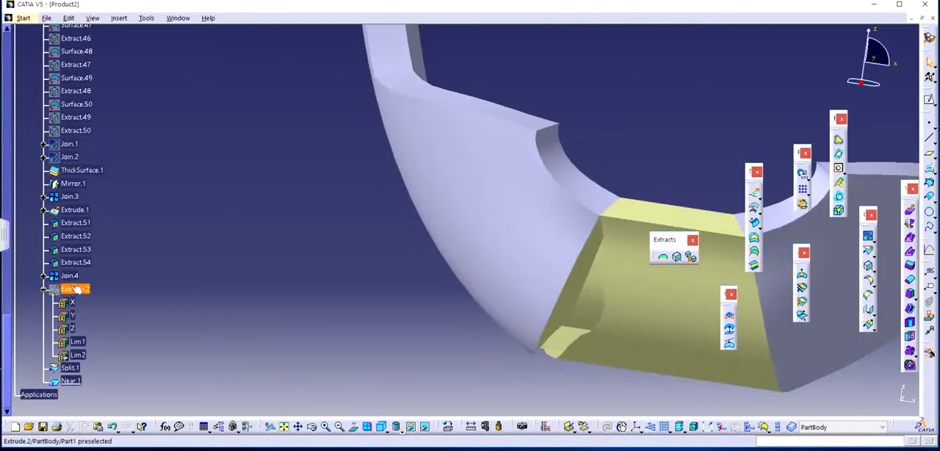
pyautogui.press('Delete')
pyautogui.press('Return')
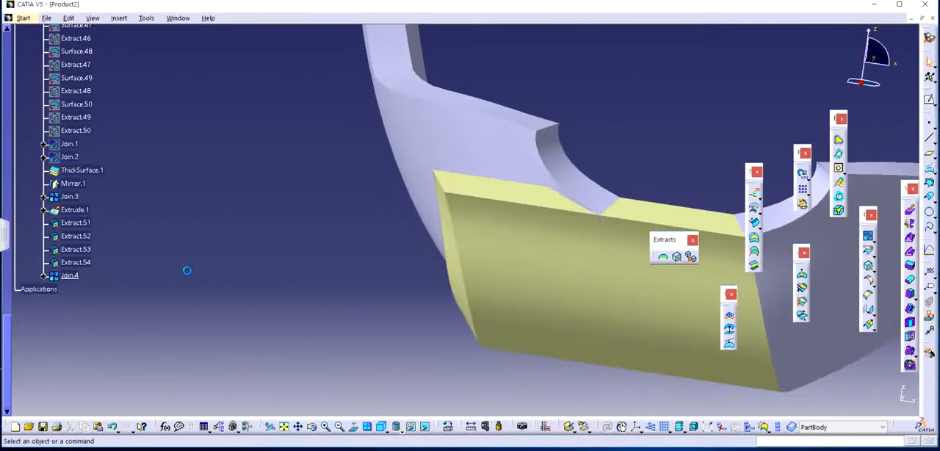
# Hide the extruded bridge surface so the joined chin-end surface of the opposite jaw half is exposed.
pyautogui.moveTo(405, 281); pyautogui.dragTo(449, 279, button='middle')
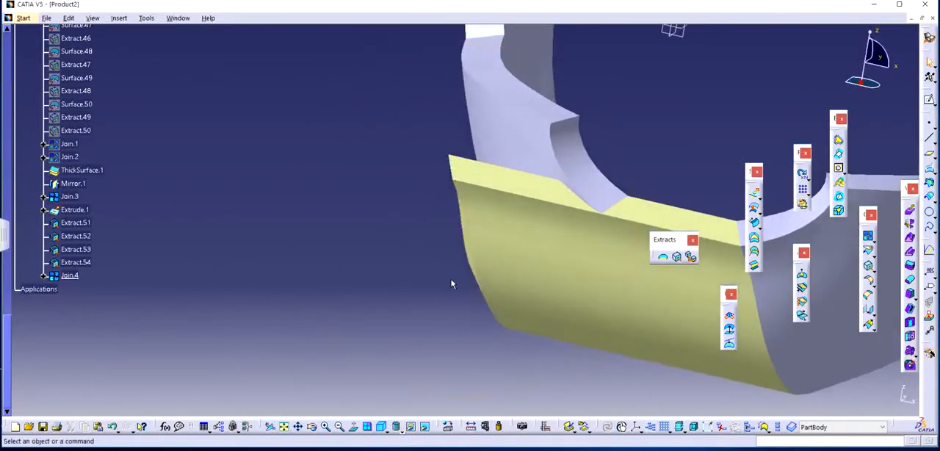
pyautogui.rightClick(510, 247)
pyautogui.click(539, 274)
pyautogui.moveTo(595, 273); pyautogui.dragTo(438, 308, button='middle')
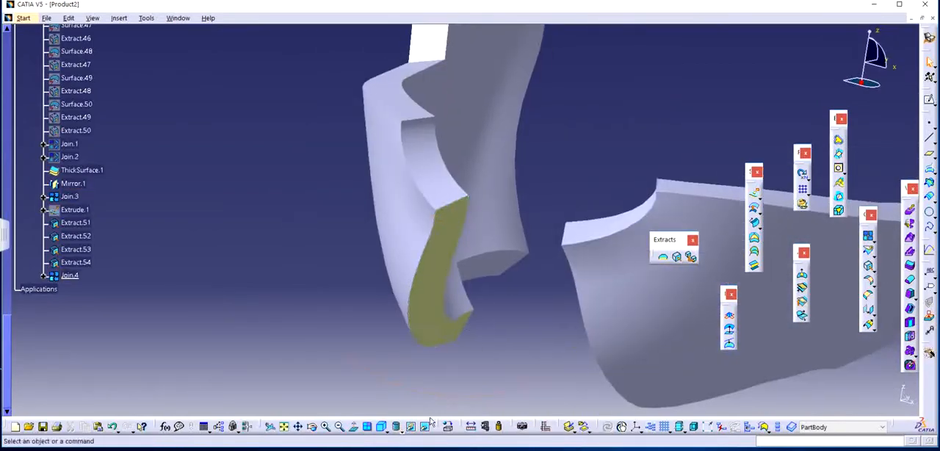
# Split the hidden bridge surface Extrude.1 with the joined chin-end surface Join.4, keeping the side that spans the gap between the jaw halves.
pyautogui.click(869, 252)
pyautogui.click(424, 426)
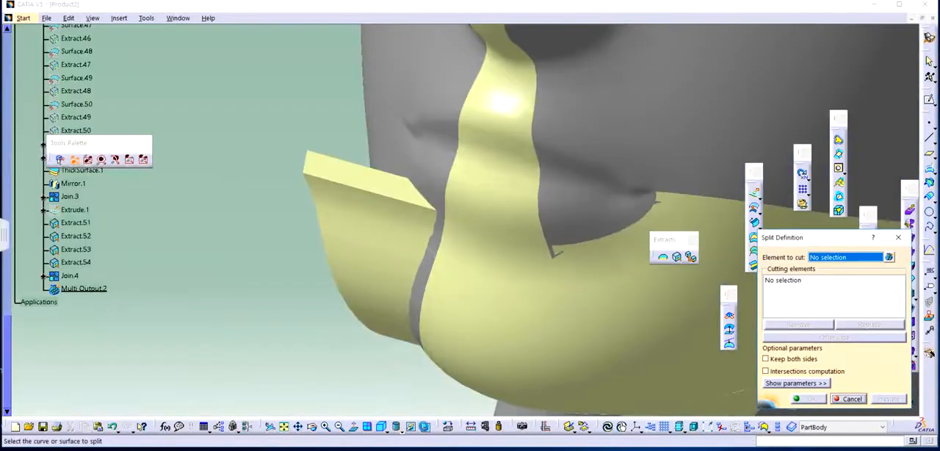
pyautogui.click(369, 273)
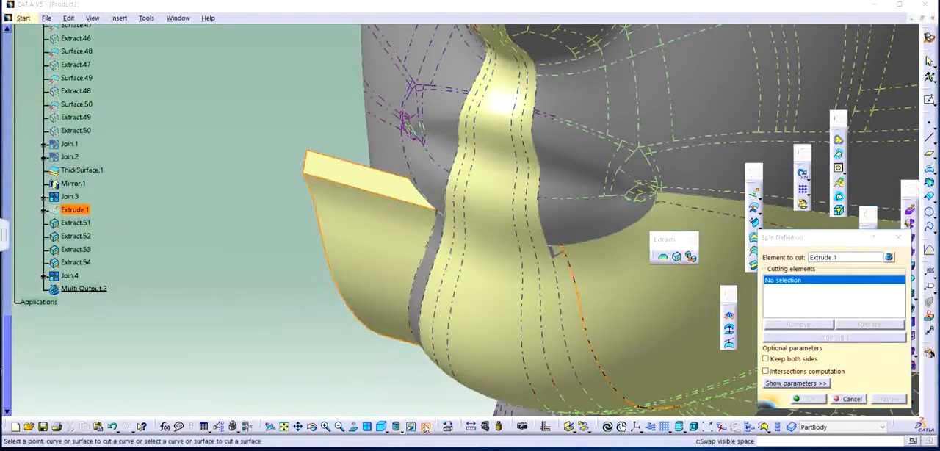
pyautogui.click(424, 426)
pyautogui.click(443, 292)
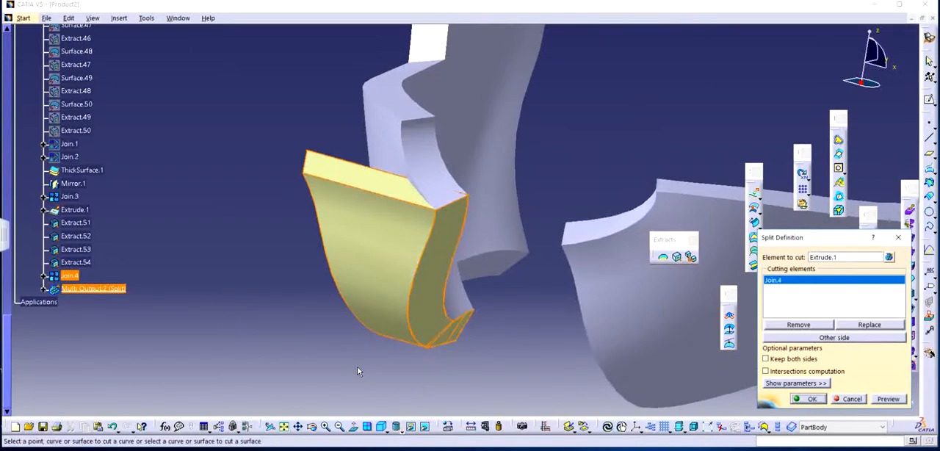
pyautogui.click(819, 339)
pyautogui.click(808, 401)
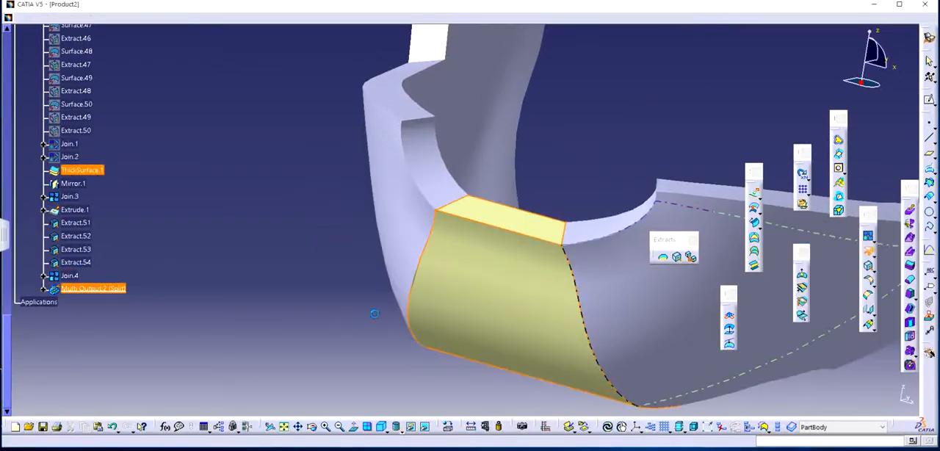
pyautogui.moveTo(388, 255); pyautogui.dragTo(451, 212, button='middle')
pyautogui.click(450, 211)
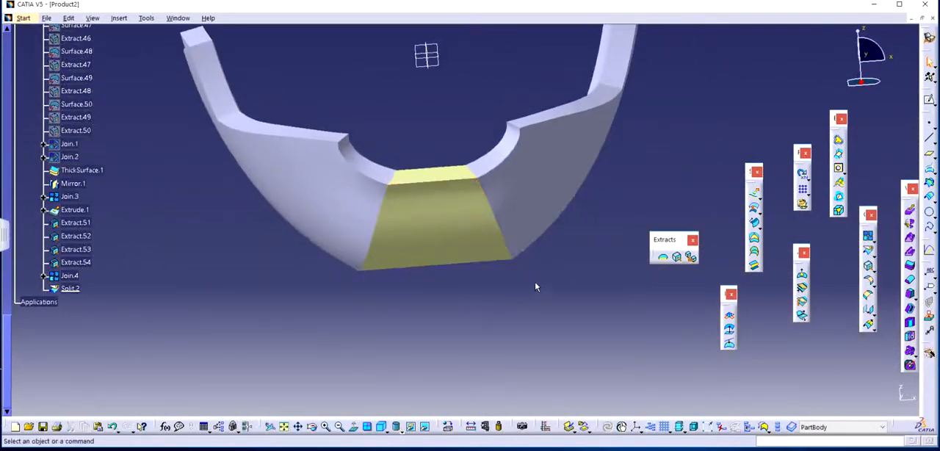
# Show the hidden head model briefly to check the jaw piece's fit against it, and hide it again.
pyautogui.moveTo(535, 283); pyautogui.dragTo(435, 148, button='middle')
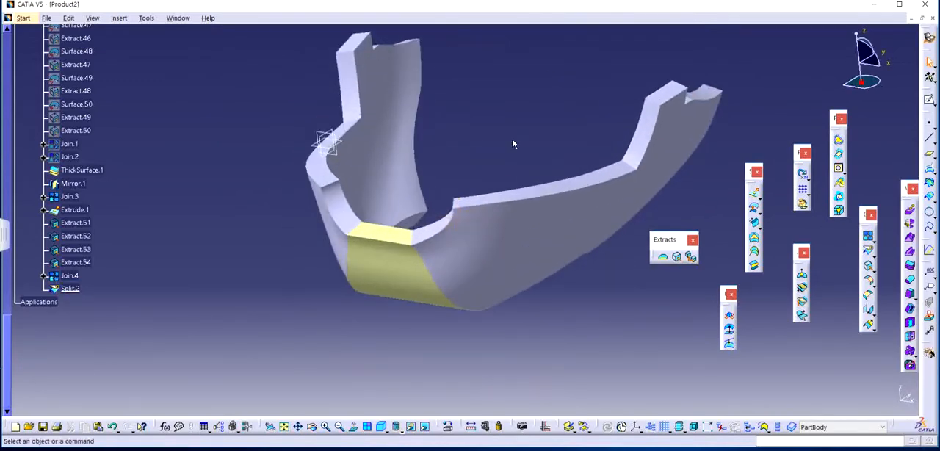
pyautogui.moveTo(513, 141); pyautogui.dragTo(502, 233, button='middle')
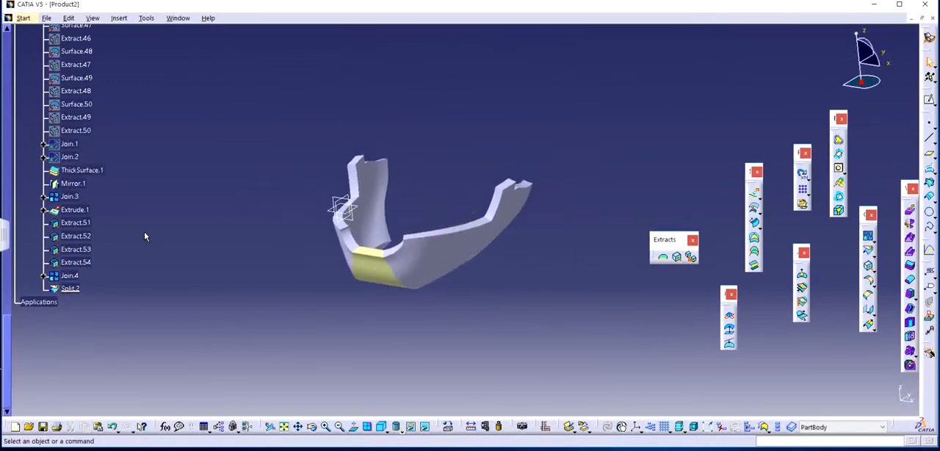
pyautogui.scroll(20, 145, 237)
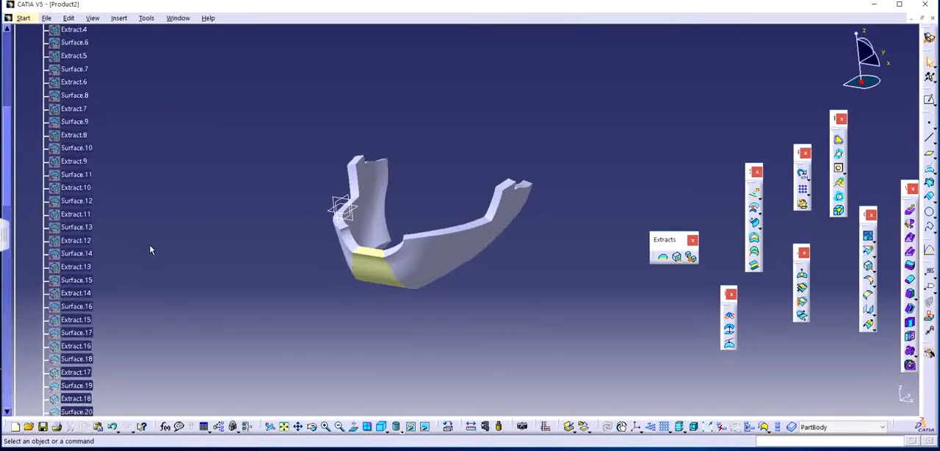
pyautogui.scroll(15, 149, 250)
pyautogui.rightClick(59, 184)
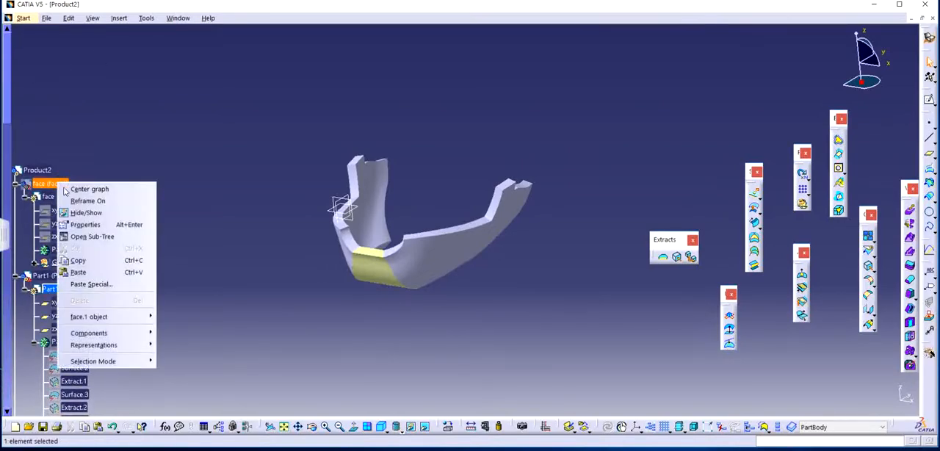
pyautogui.click(86, 212)
pyautogui.moveTo(372, 263); pyautogui.dragTo(351, 253, button='middle')
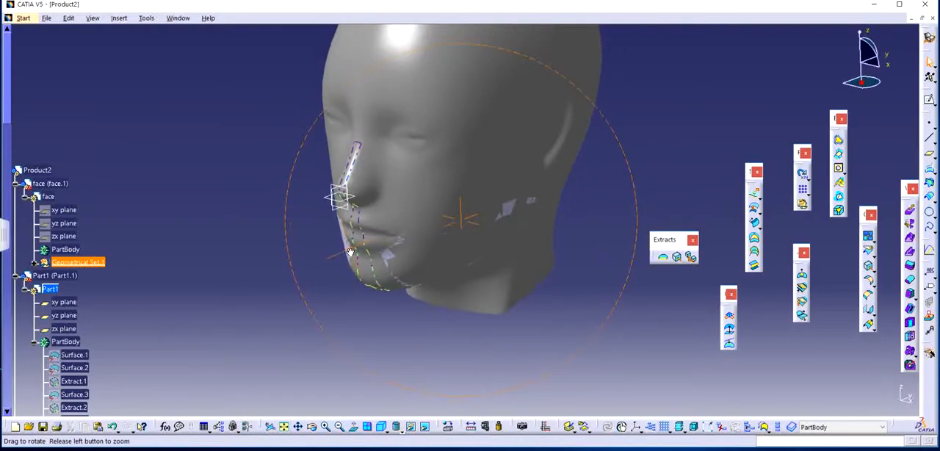
pyautogui.click(52, 183)
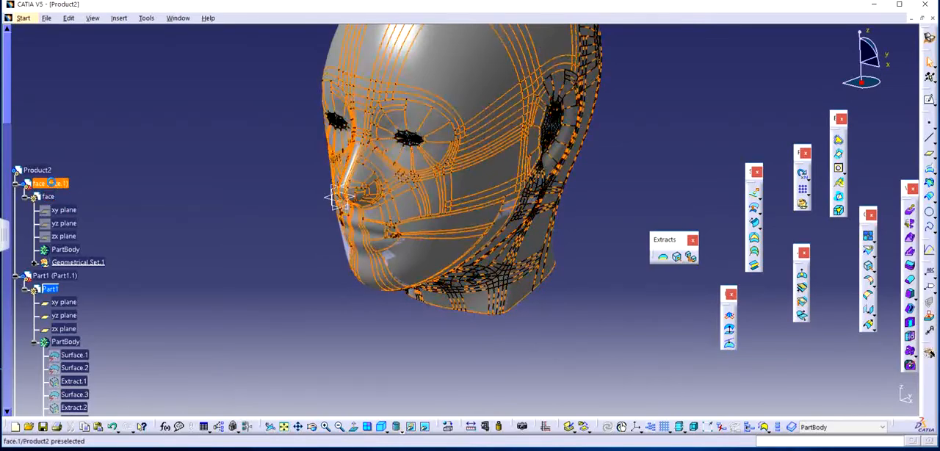
pyautogui.rightClick(51, 184)
pyautogui.click(73, 212)
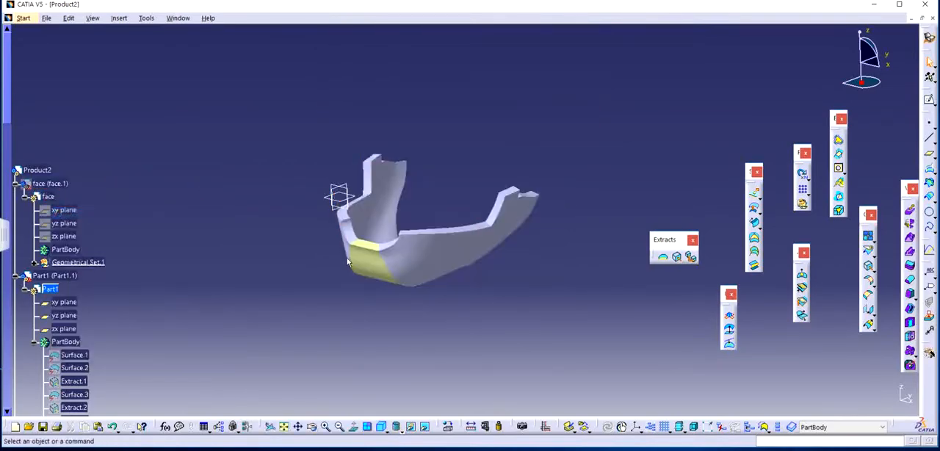
# Measure the distance between the upper end corners of the two mirrored jaw halves.
pyautogui.moveTo(371, 272); pyautogui.dragTo(291, 279, button='middle')
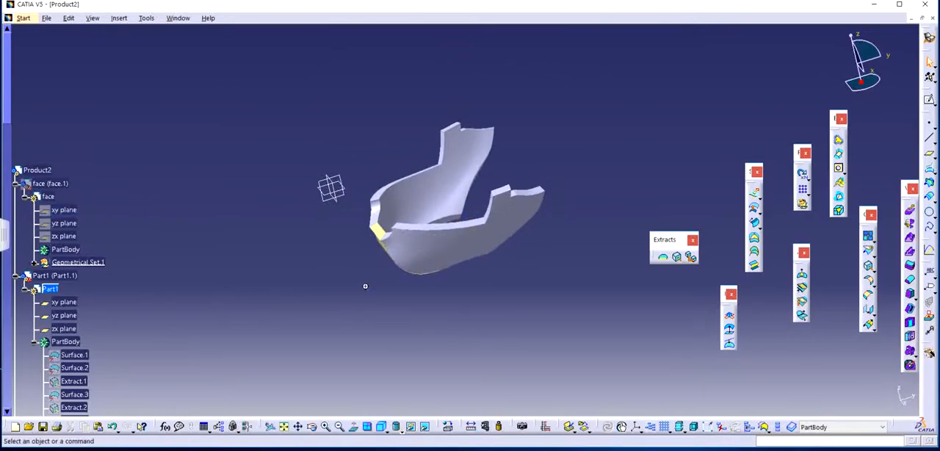
pyautogui.moveTo(363, 284); pyautogui.dragTo(642, 360, button='middle')
pyautogui.click(471, 426)
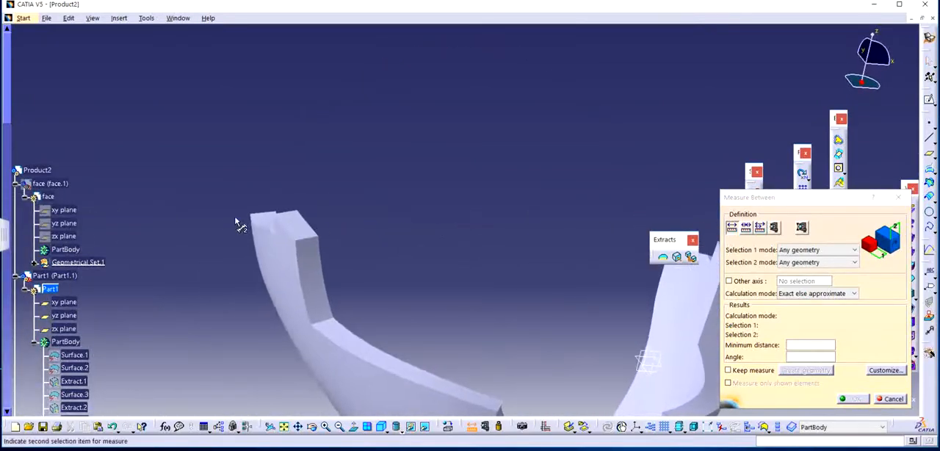
pyautogui.click(252, 216)
pyautogui.moveTo(468, 252); pyautogui.dragTo(408, 280, button='middle')
pyautogui.moveTo(451, 209); pyautogui.dragTo(396, 236, button='middle')
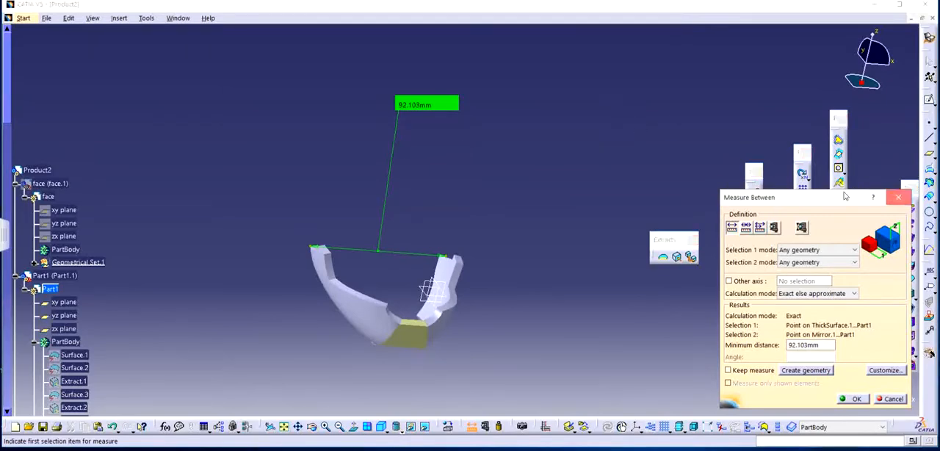
pyautogui.click(899, 197)
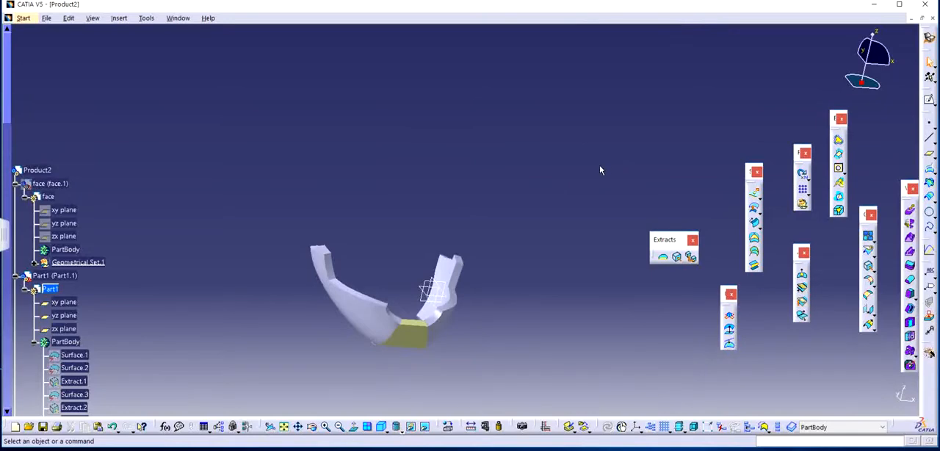
# Examine the red jaw piece on the head in the HUMAN FACE.CATProduct document and return to Product2.
pyautogui.moveTo(499, 317); pyautogui.dragTo(438, 305, button='middle')
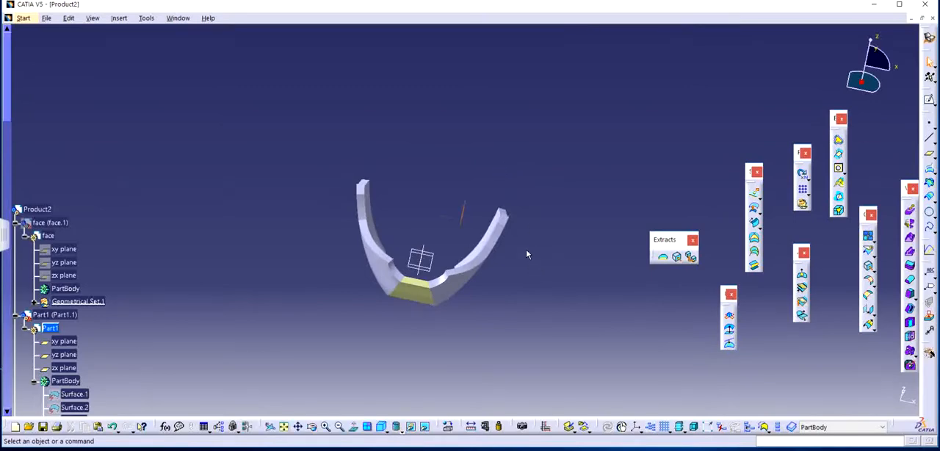
pyautogui.moveTo(527, 254); pyautogui.dragTo(428, 249, button='middle')
pyautogui.scroll(1, 428, 250)
pyautogui.scroll(-4, 234, 268)
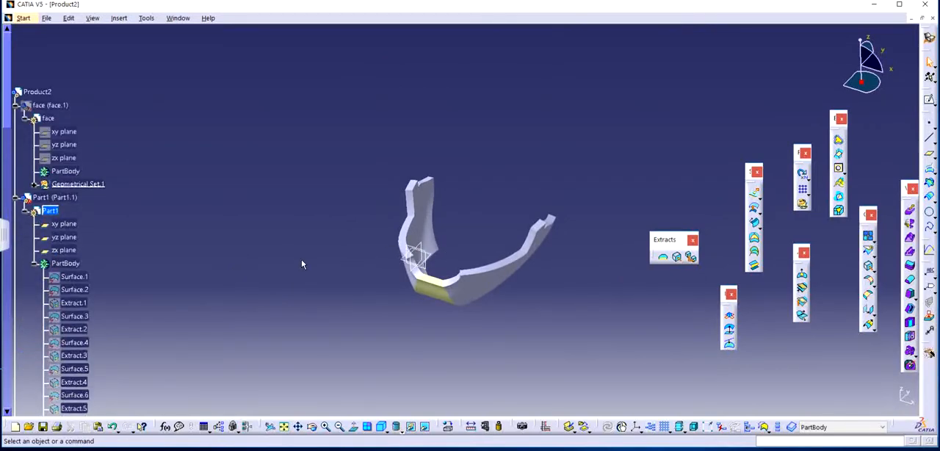
pyautogui.moveTo(514, 218); pyautogui.dragTo(448, 217, button='middle')
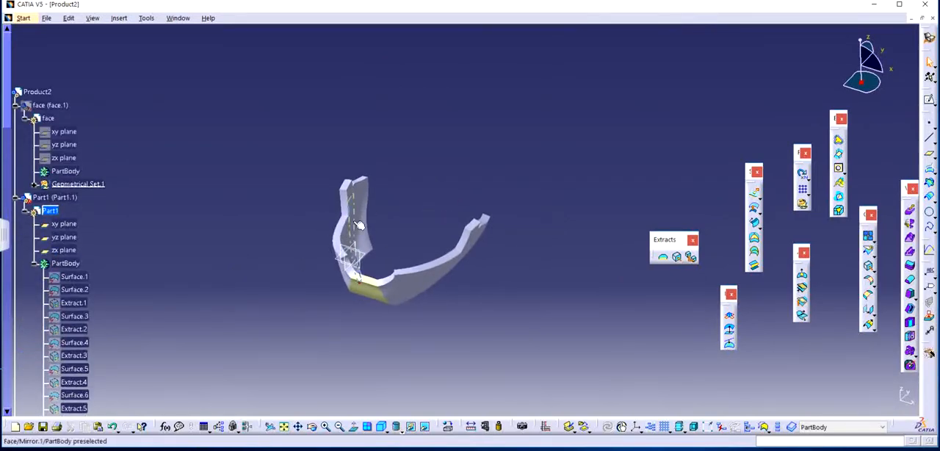
pyautogui.click(180, 18)
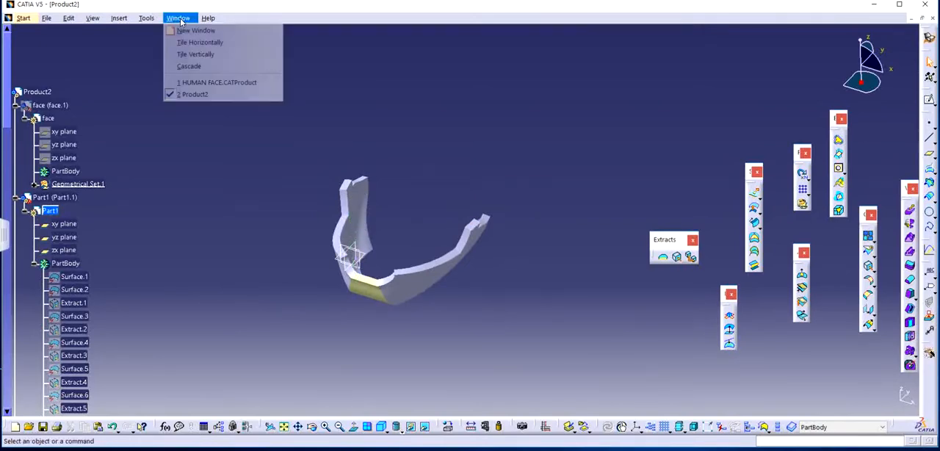
pyautogui.click(195, 83)
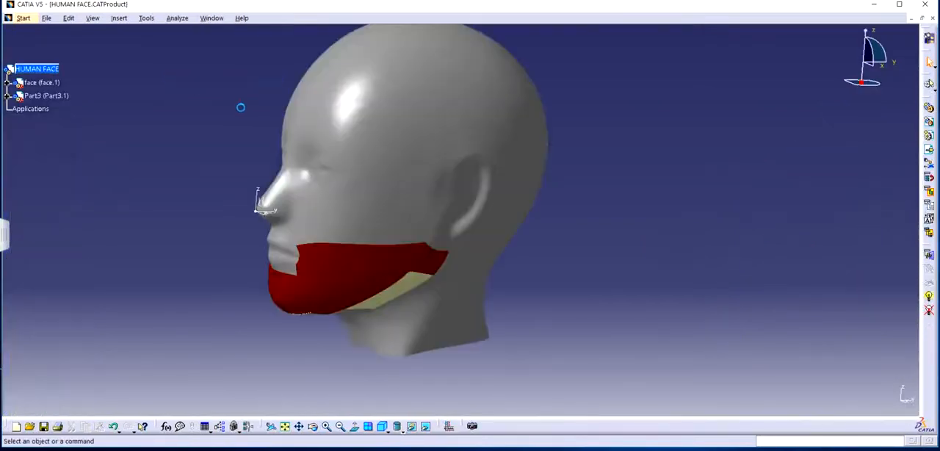
pyautogui.moveTo(542, 296); pyautogui.dragTo(586, 286, button='middle')
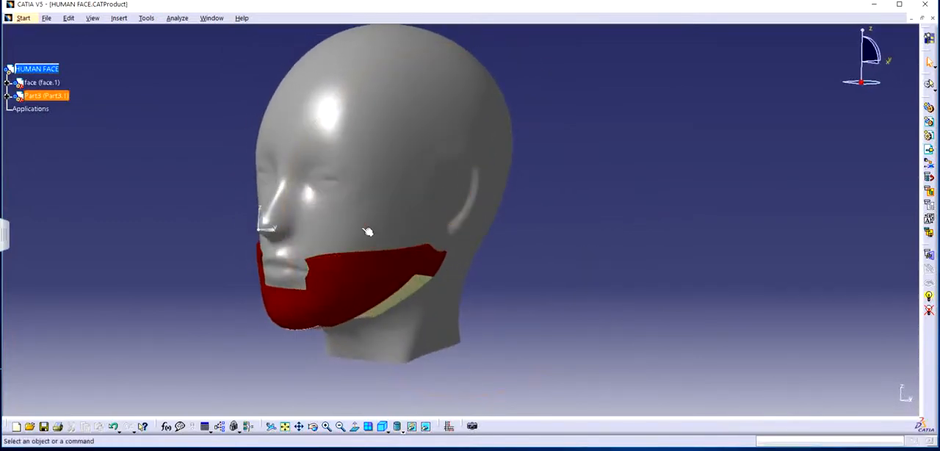
pyautogui.click(219, 19)
pyautogui.click(228, 93)
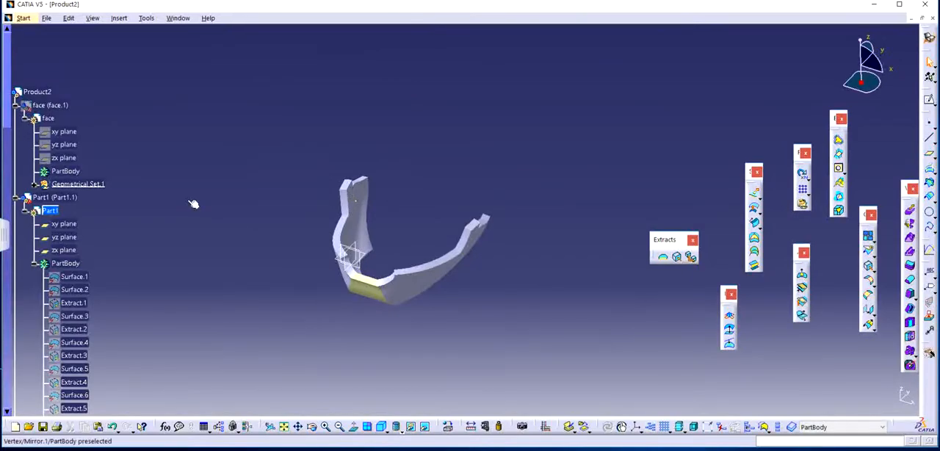
# Review the Part1 part's graphic, mass, product, colour and visualization properties without changing them.
pyautogui.click(50, 211)
pyautogui.rightClick(50, 212)
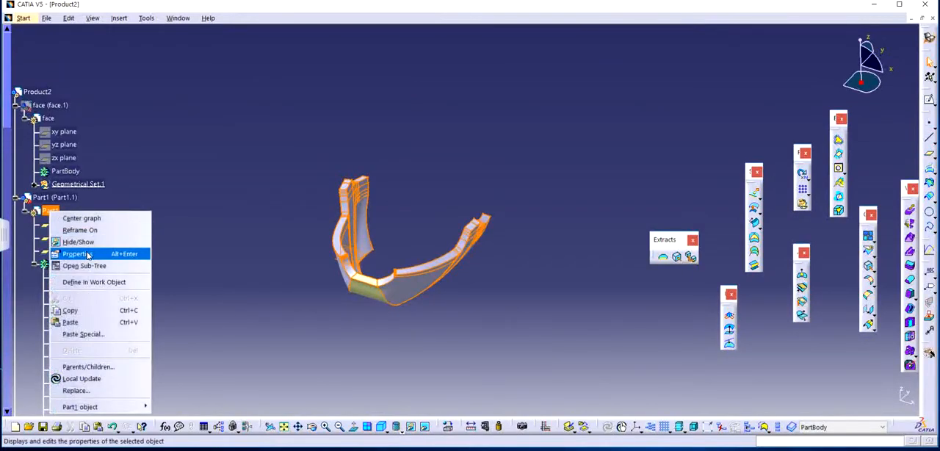
pyautogui.click(90, 254)
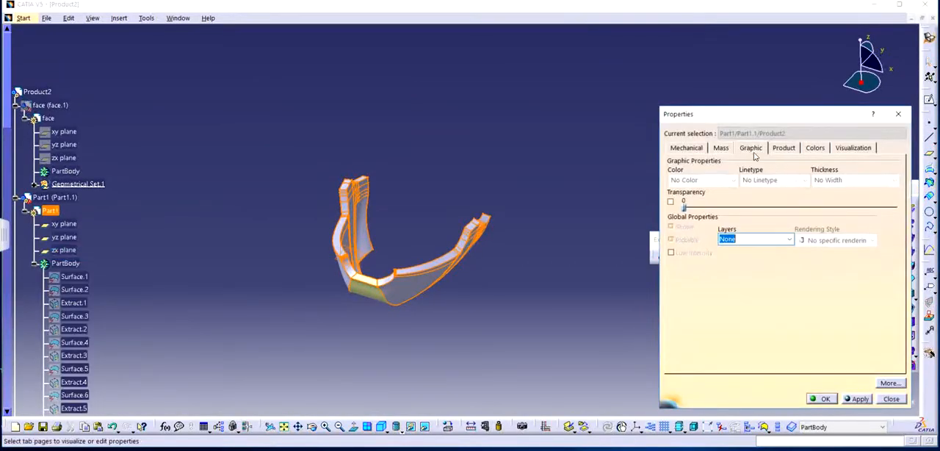
pyautogui.click(704, 150)
pyautogui.click(723, 148)
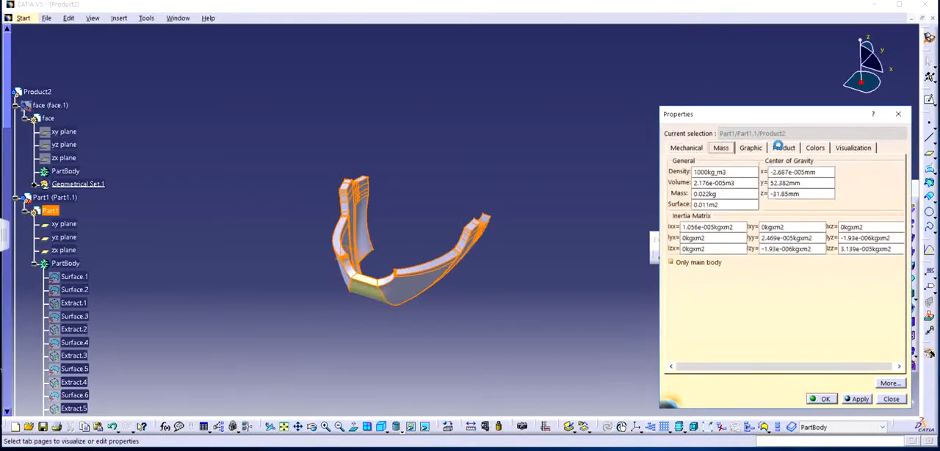
pyautogui.click(781, 147)
pyautogui.click(821, 148)
pyautogui.click(857, 147)
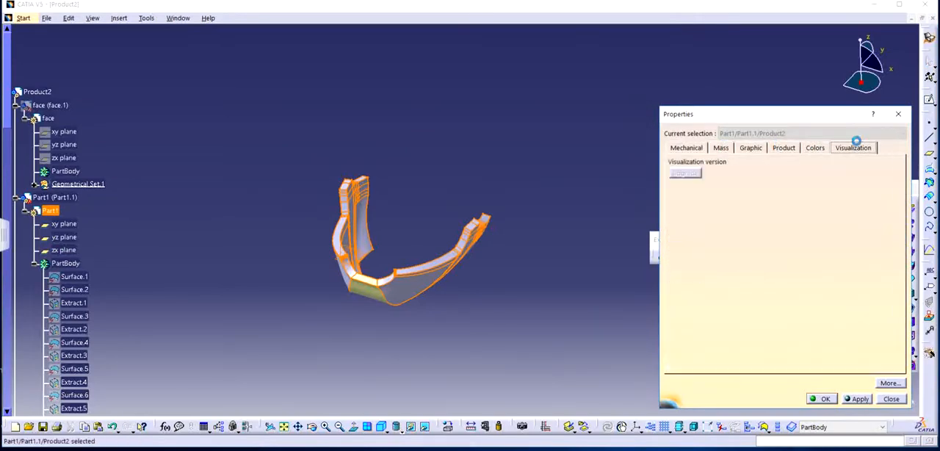
pyautogui.click(899, 115)
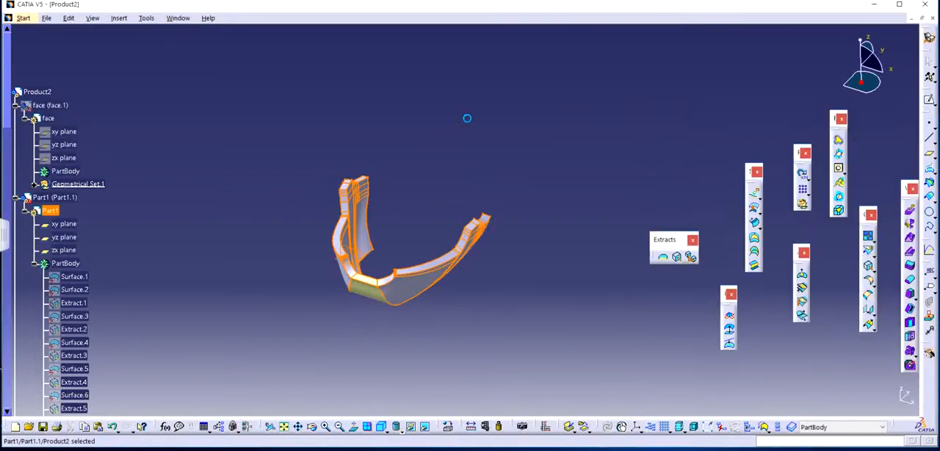
# Set the graphic colour of the Part1.1 component to orange in its properties.
pyautogui.rightClick(56, 204)
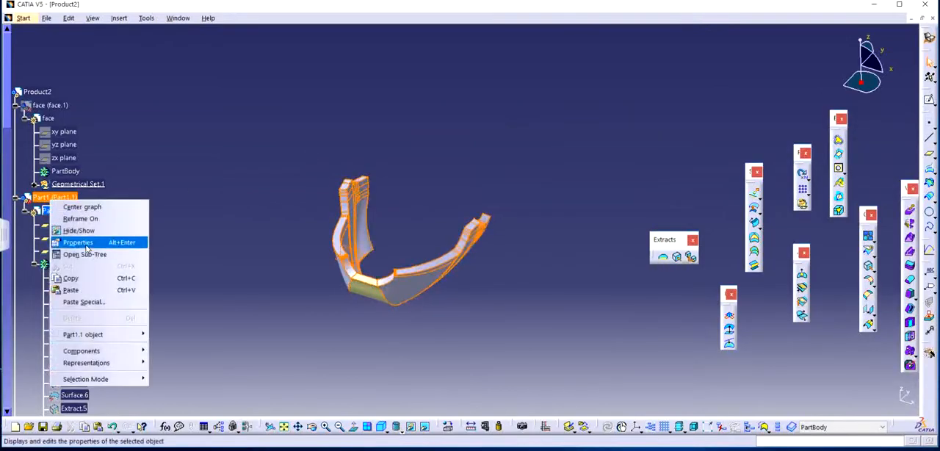
pyautogui.click(103, 241)
pyautogui.click(713, 148)
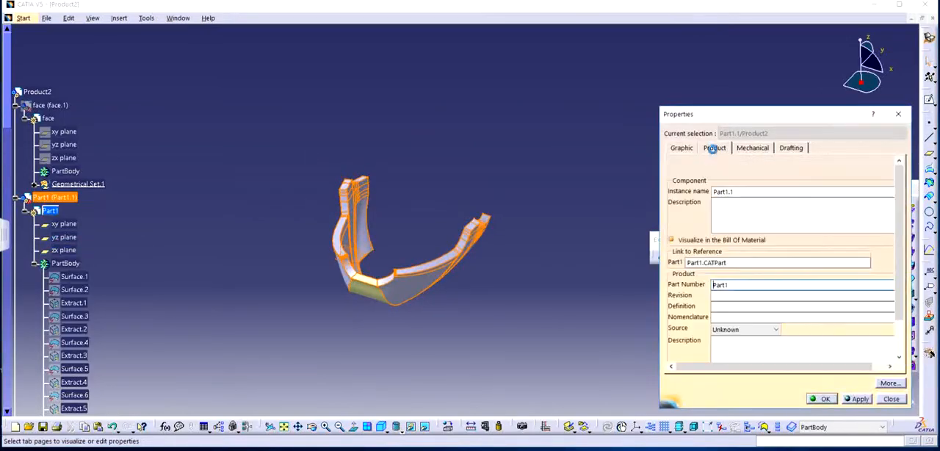
pyautogui.click(680, 149)
pyautogui.click(694, 183)
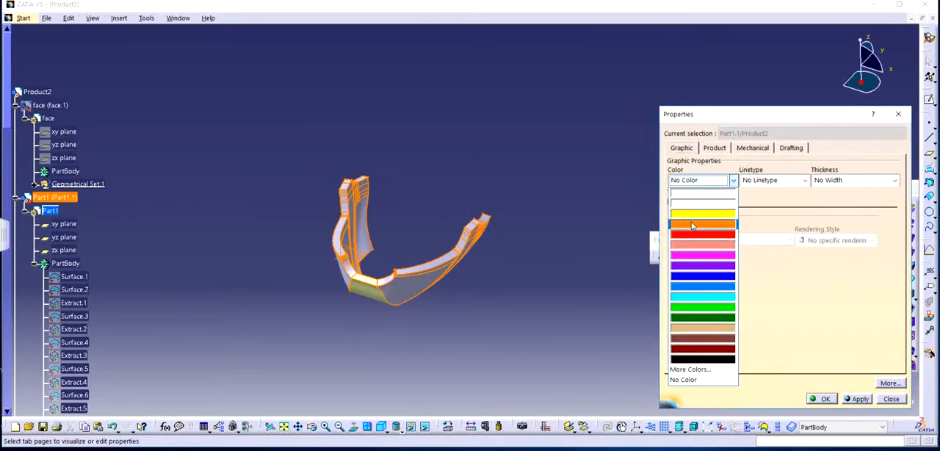
pyautogui.click(694, 224)
pyautogui.click(826, 398)
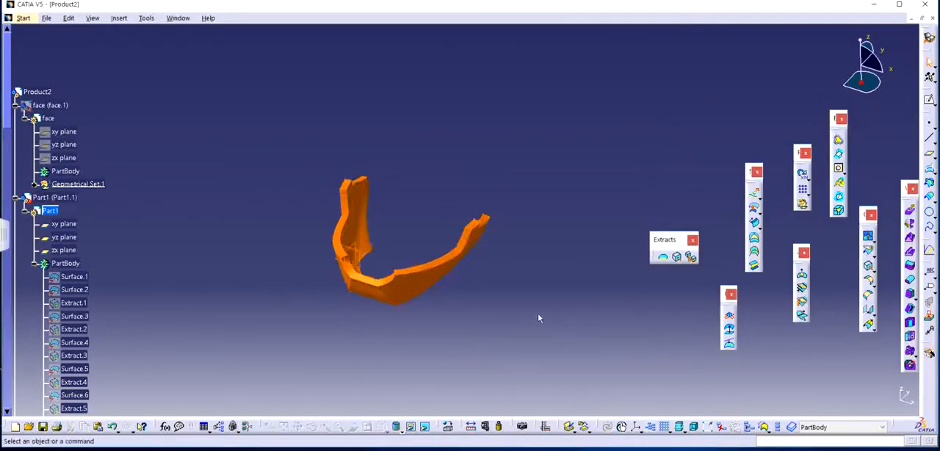
pyautogui.moveTo(540, 319); pyautogui.dragTo(519, 221, button='middle')
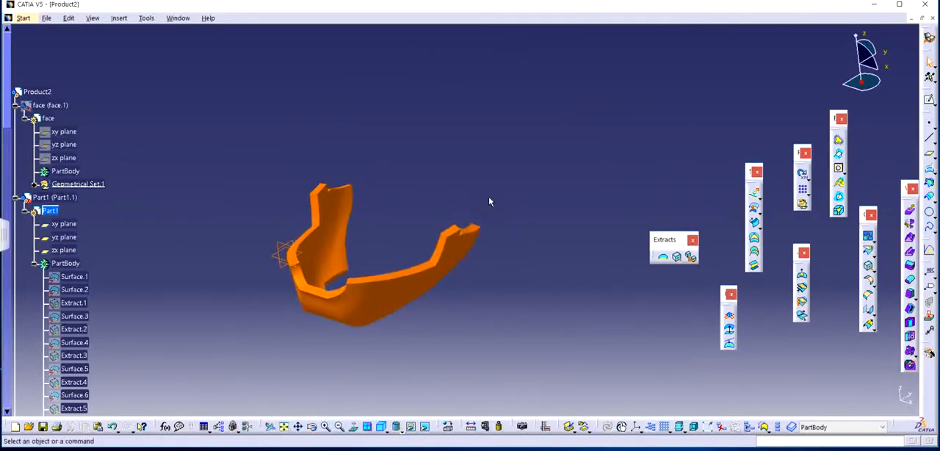